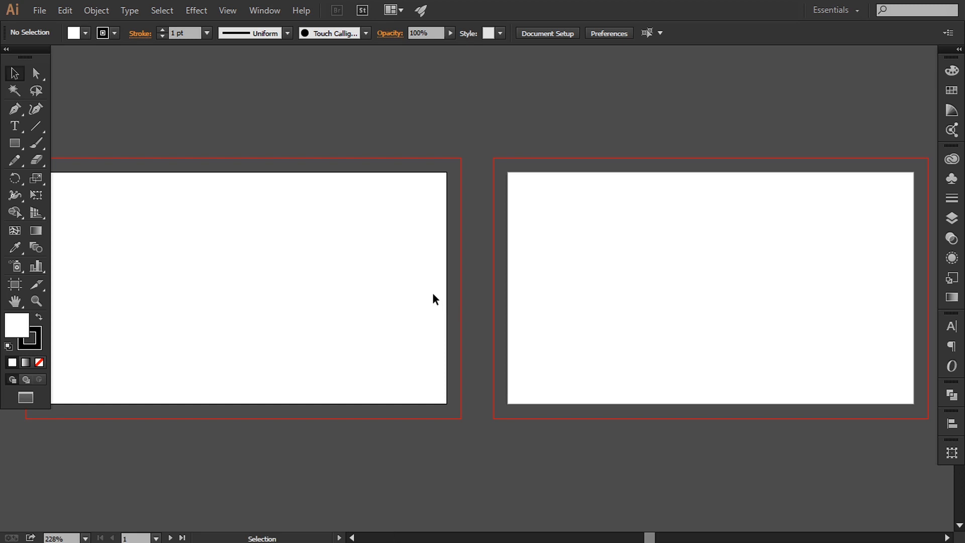
Draw a rectangle of about 3.5 by 2 in covering the first artboard and remove its fill and stroke
{"action": "left_click_drag", "start_coordinate": [372, 290], "coordinate": [499, 308]}
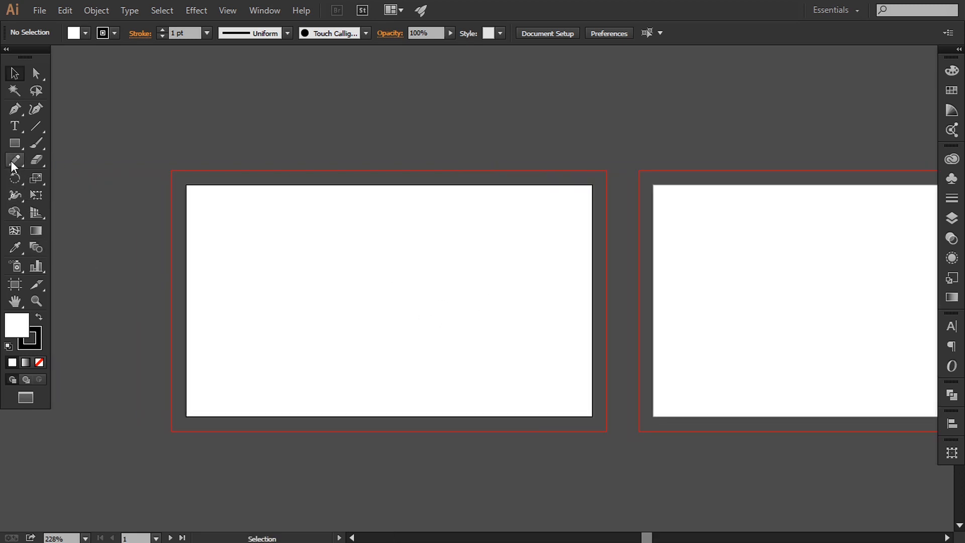
{"action": "left_click", "coordinate": [15, 143]}
{"action": "left_click_drag", "start_coordinate": [186, 185], "coordinate": [592, 418]}
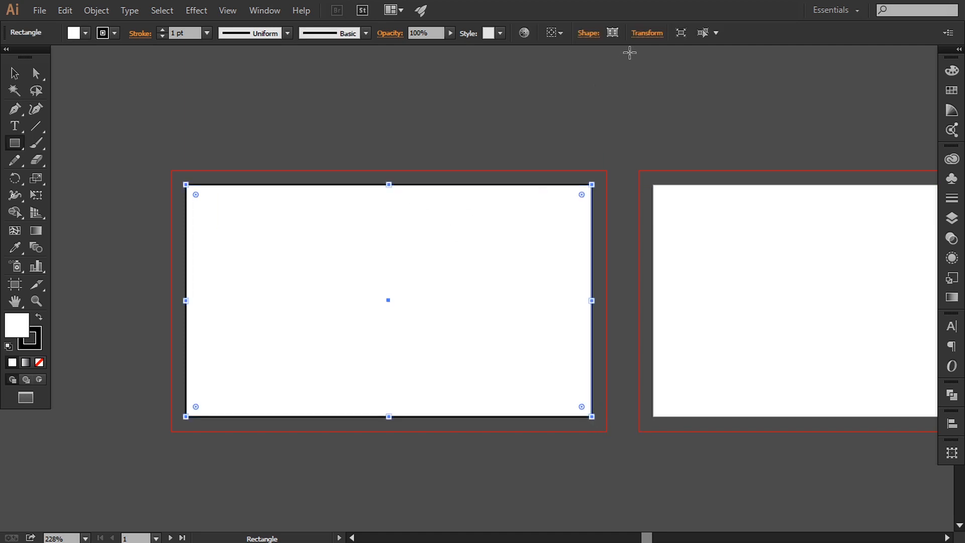
{"action": "left_click", "coordinate": [39, 362]}
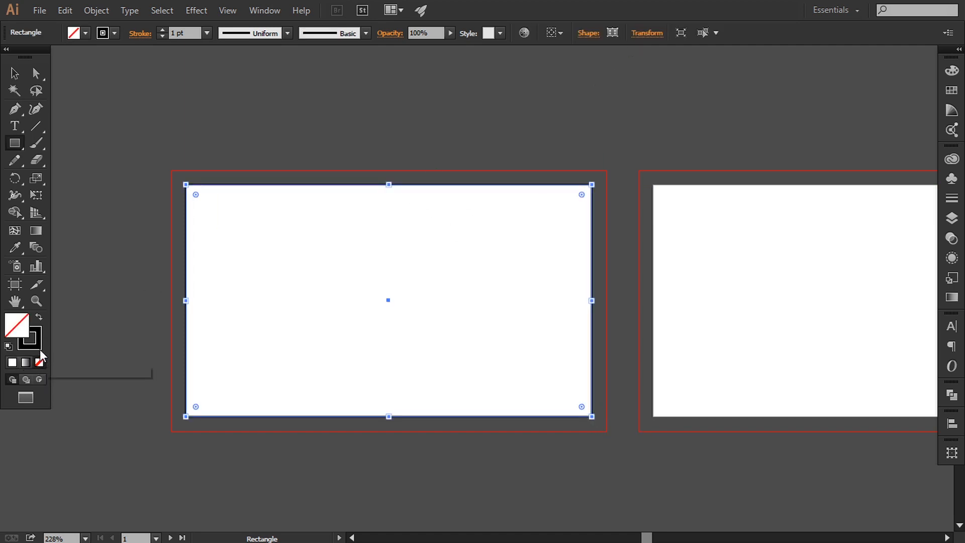
{"action": "left_click", "coordinate": [37, 346]}
{"action": "left_click", "coordinate": [39, 362]}
Resize the rectangle from its centre to 3.25 in wide and 1.75 in high
{"action": "left_click", "coordinate": [653, 34]}
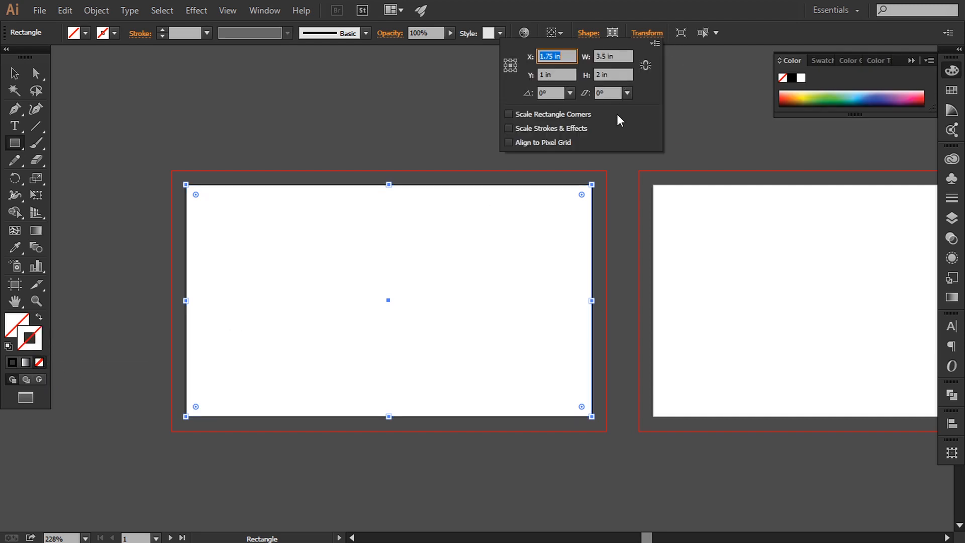
{"action": "left_click_drag", "start_coordinate": [607, 57], "coordinate": [589, 54]}
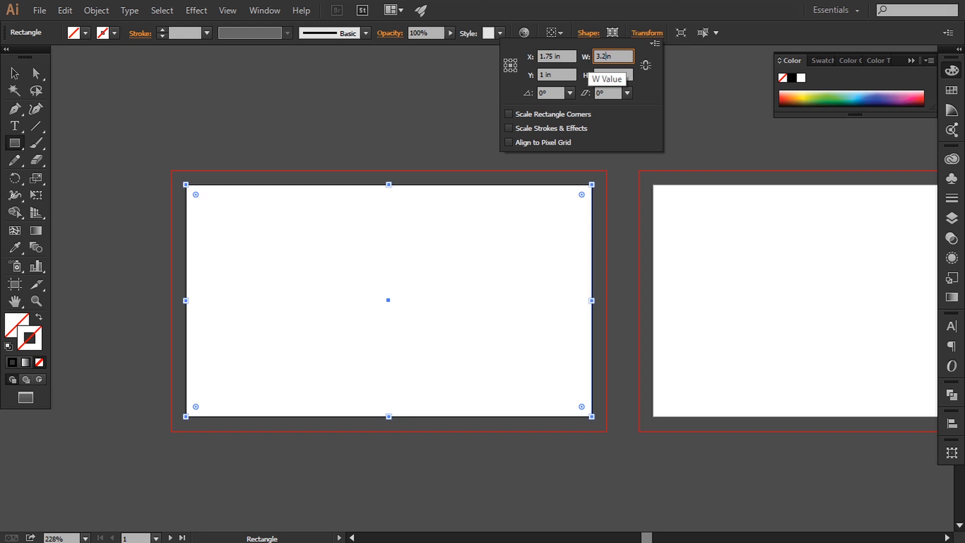
{"action": "key", "text": "Tab"}
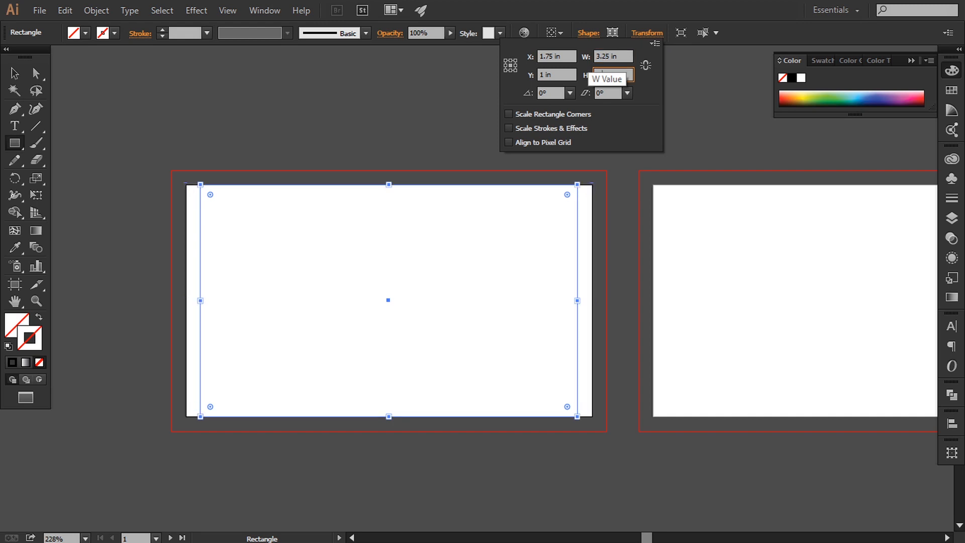
{"action": "type", "text": "1.75"}
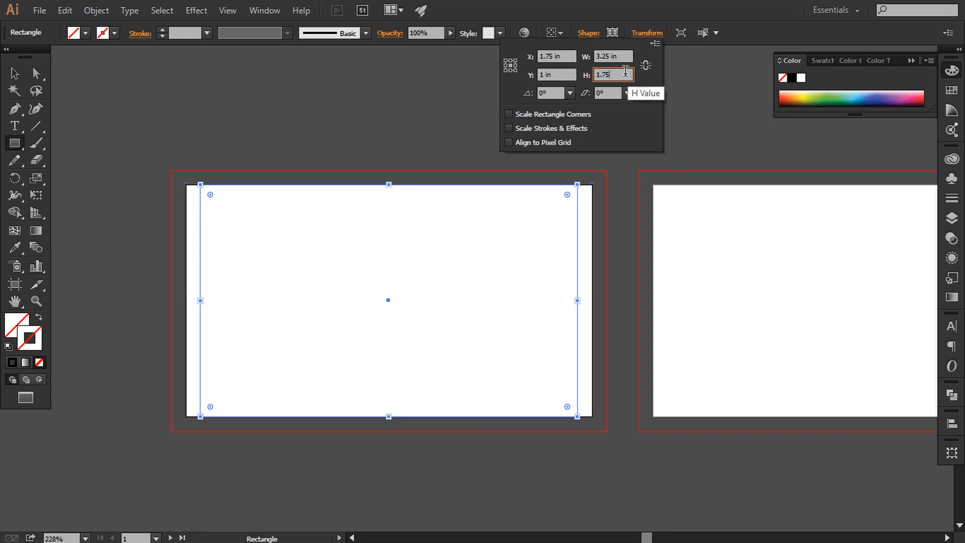
{"action": "key", "text": "Return"}
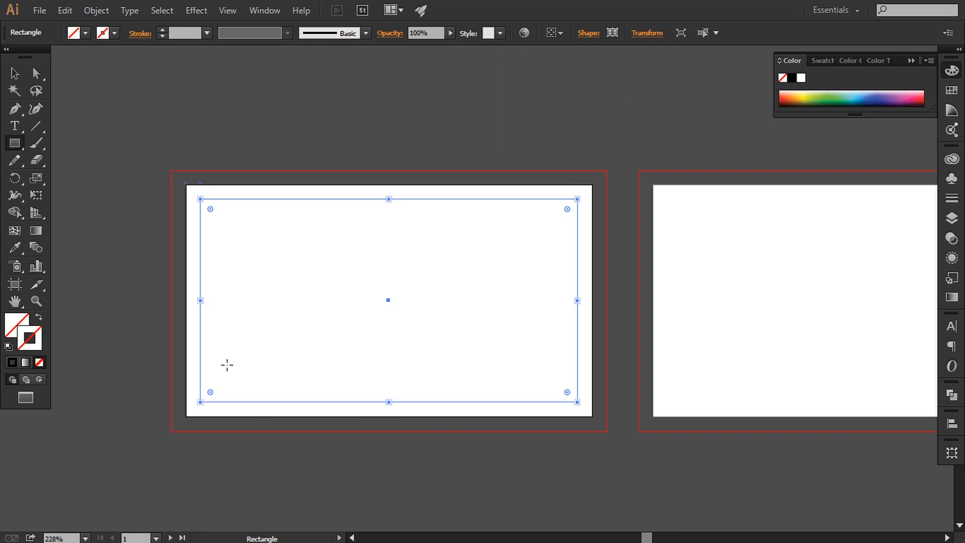
Convert the inset rectangle on the first artboard into a safe-margin guide and deselect it
{"action": "right_click", "coordinate": [277, 208]}
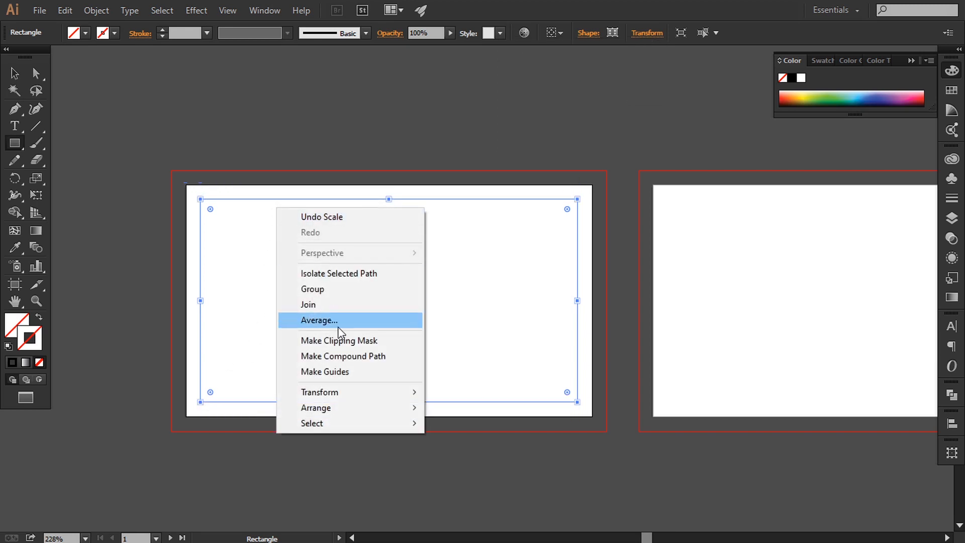
{"action": "left_click", "coordinate": [324, 372]}
{"action": "key", "text": "v"}
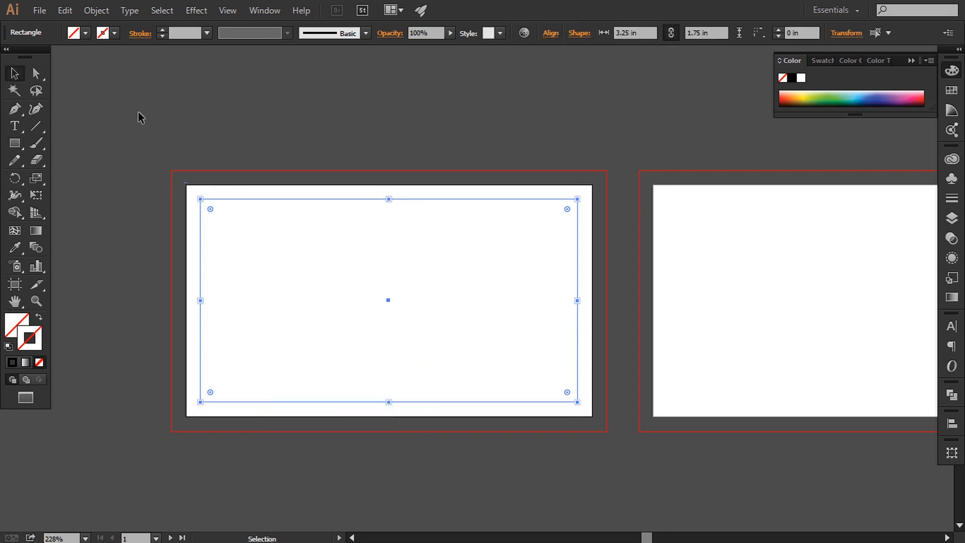
{"action": "left_click", "coordinate": [141, 116]}
Paste the copied logo, contact icons and teal swatch, and place them scaled down outside the first artboard's left edge
{"action": "left_click_drag", "start_coordinate": [256, 256], "coordinate": [282, 257]}
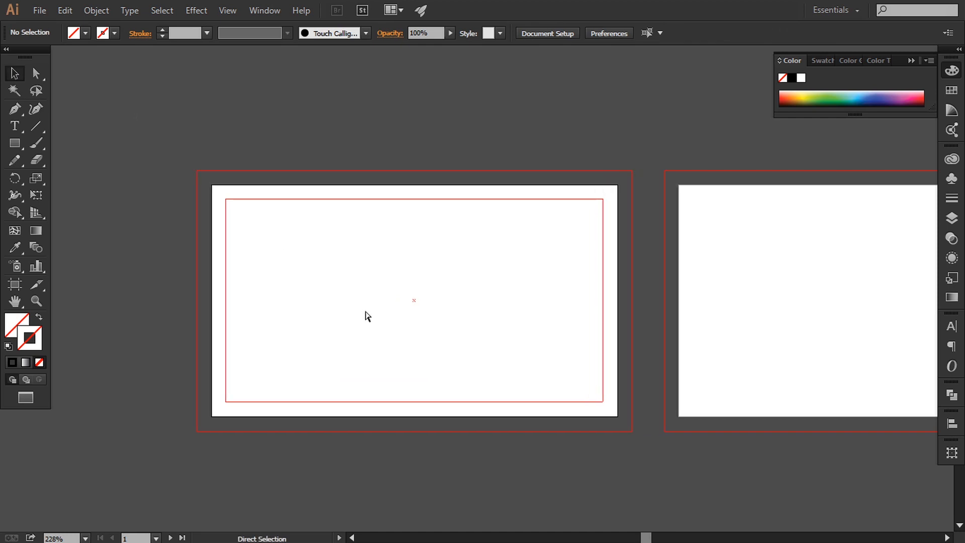
{"action": "key", "text": "ctrl+v"}
{"action": "key", "text": "ctrl+minus"}
{"action": "key", "text": "ctrl+minus"}
{"action": "key", "text": "ctrl+minus"}
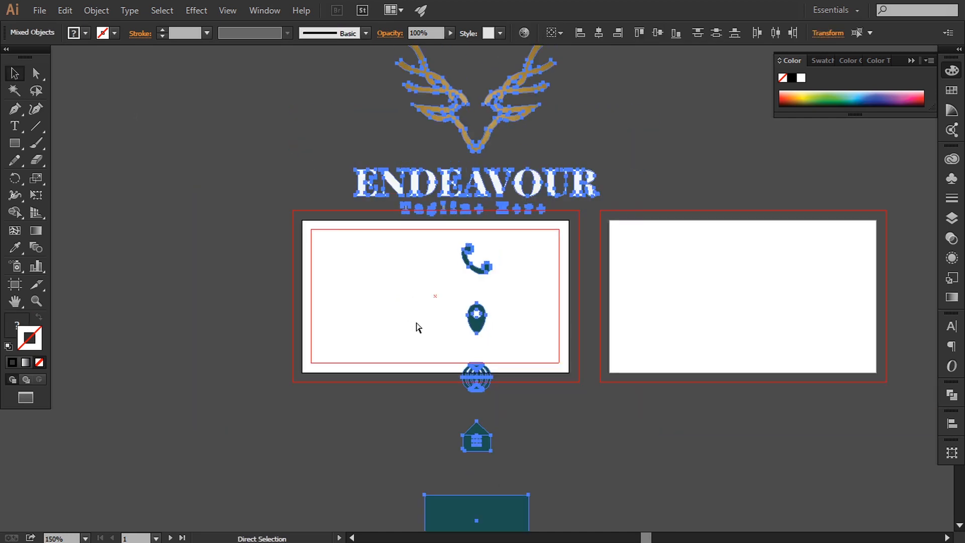
{"action": "left_click_drag", "start_coordinate": [558, 119], "coordinate": [344, 259]}
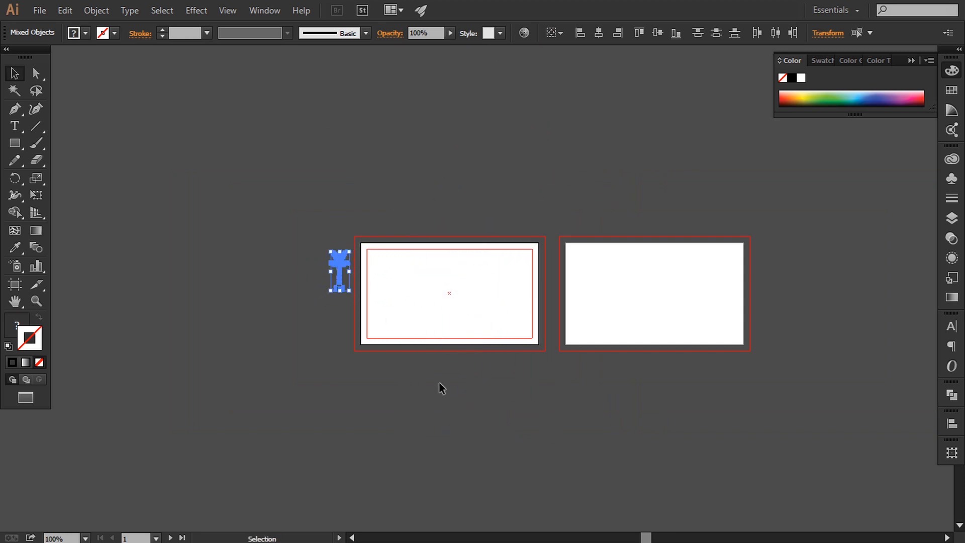
{"action": "left_click", "coordinate": [451, 401]}
Duplicate the safe-margin guide onto the second artboard, inset evenly from its edges
{"action": "key", "text": "ctrl+plus"}
{"action": "left_click_drag", "start_coordinate": [592, 350], "coordinate": [911, 309]}
{"action": "left_click", "coordinate": [627, 456]}
{"action": "left_click_drag", "start_coordinate": [498, 448], "coordinate": [643, 444]}
Draw a rectangle over the first artboard's full bleed area and fill it with the teal sampled from the pasted swatch
{"action": "key", "text": "ctrl+equal"}
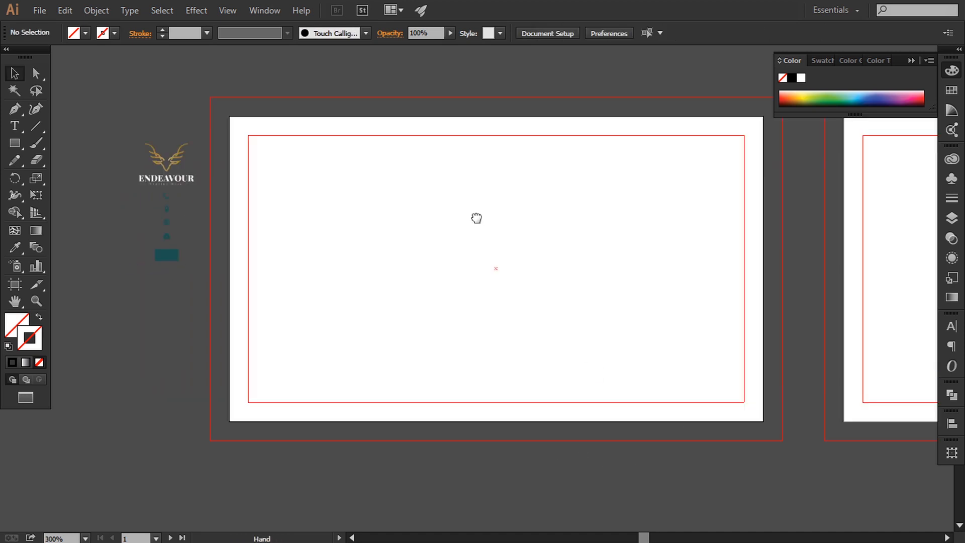
{"action": "left_click_drag", "start_coordinate": [476, 218], "coordinate": [433, 245]}
{"action": "left_click", "coordinate": [14, 142]}
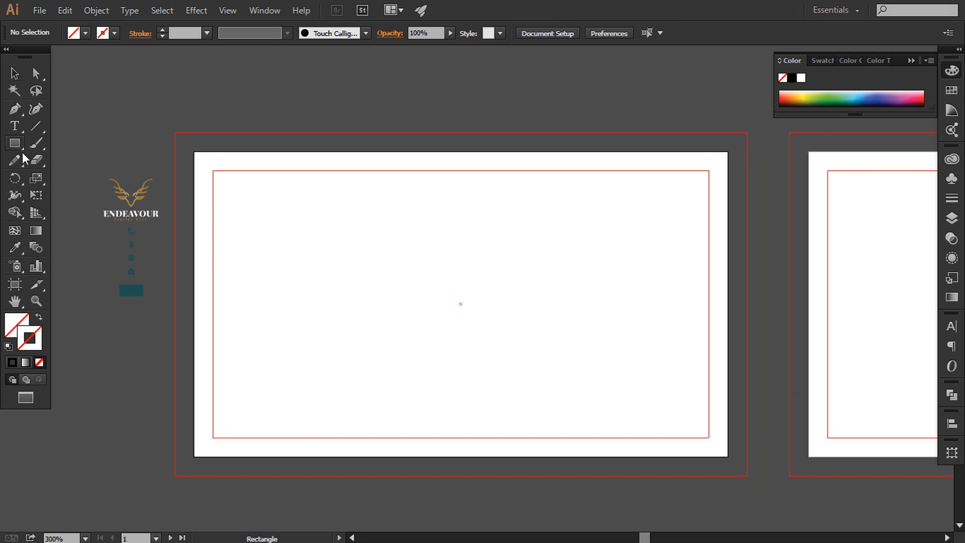
{"action": "left_click_drag", "start_coordinate": [176, 132], "coordinate": [747, 475]}
{"action": "scroll", "coordinate": [556, 390], "scroll_direction": "down", "scroll_amount": 2}
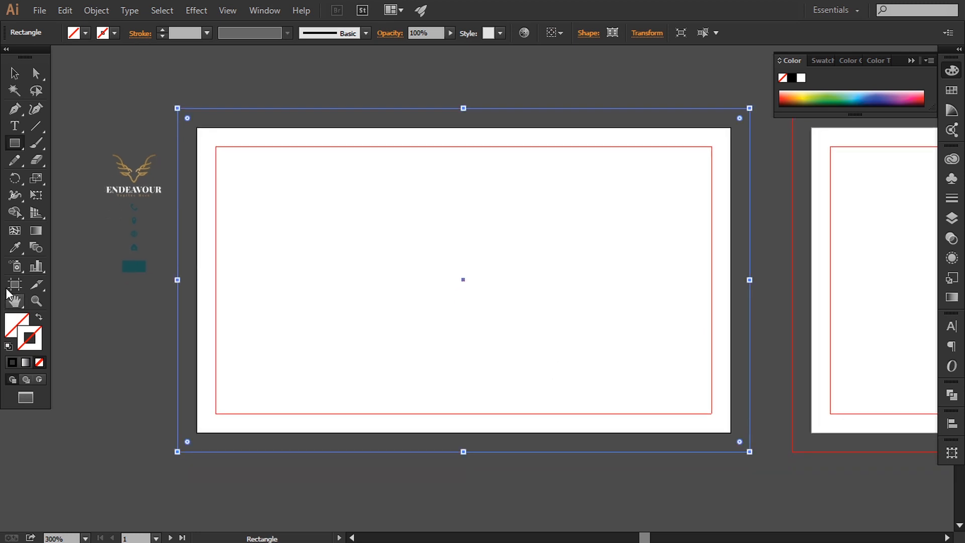
{"action": "left_click", "coordinate": [11, 249]}
{"action": "left_click", "coordinate": [125, 271]}
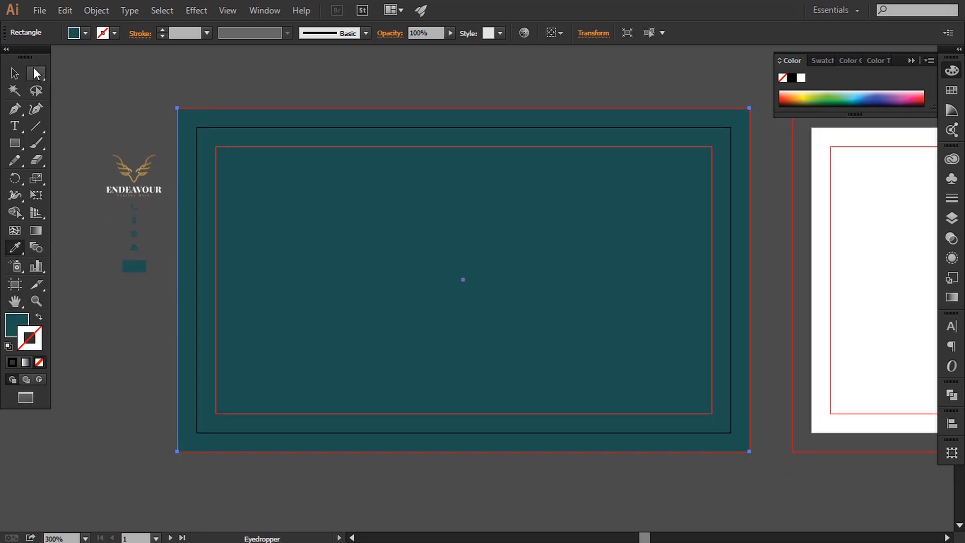
{"action": "left_click", "coordinate": [14, 73]}
{"action": "left_click", "coordinate": [79, 104]}
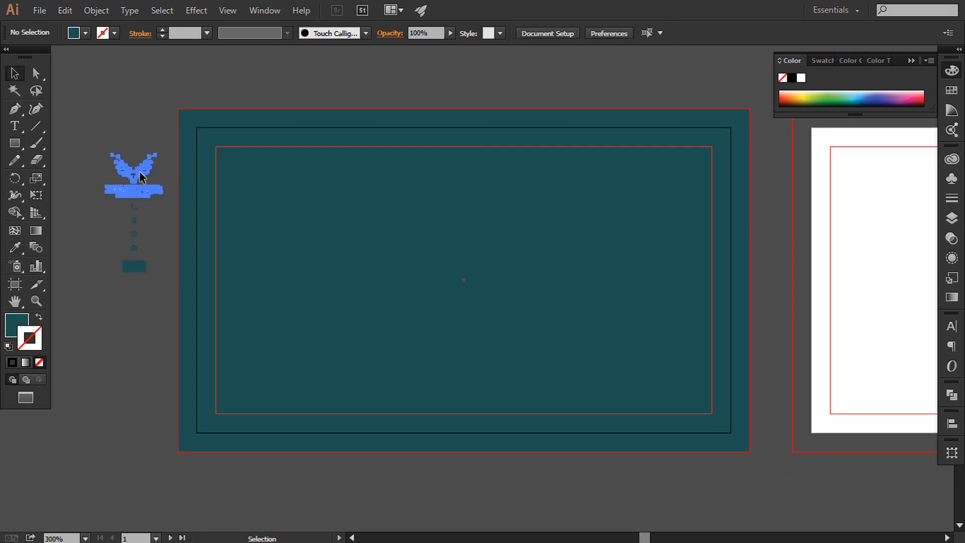
Place the ENDEAVOUR logo enlarged in front of the teal background on the first artboard and align their vertical centres
{"action": "left_click_drag", "start_coordinate": [140, 171], "coordinate": [567, 351]}
{"action": "right_click", "coordinate": [539, 330]}
{"action": "mouse_move", "coordinate": [593, 446]}
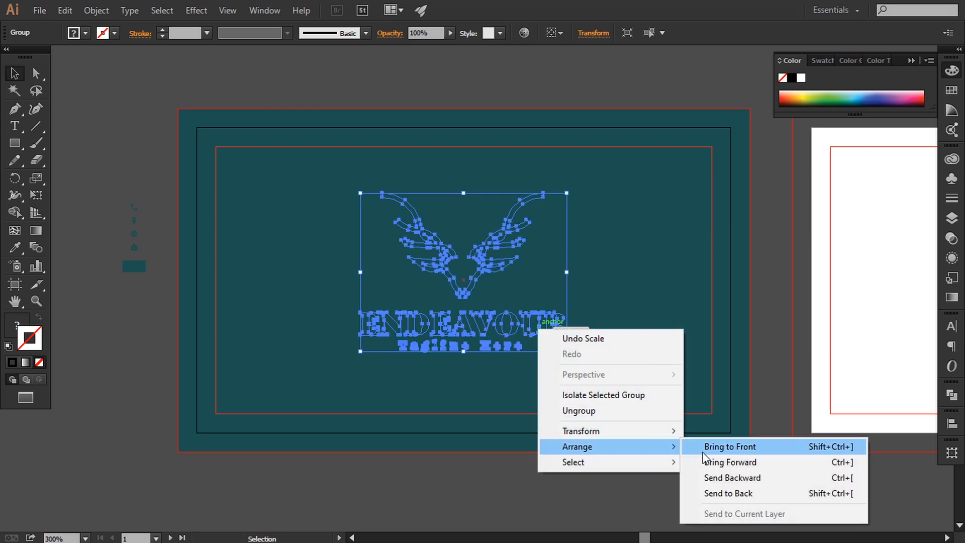
{"action": "left_click", "coordinate": [706, 447]}
{"action": "left_click", "coordinate": [651, 329], "text": "shift"}
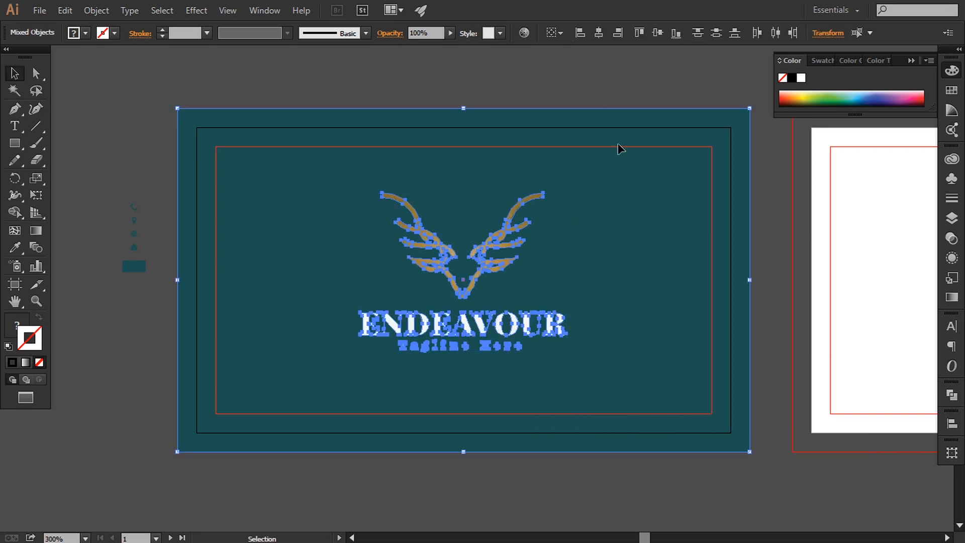
{"action": "left_click", "coordinate": [656, 33]}
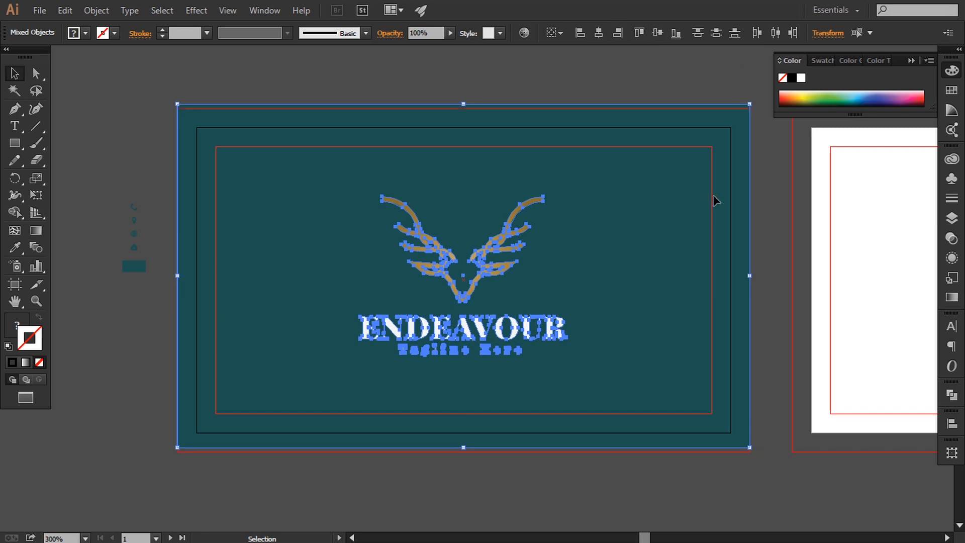
Move the teal background and logo together so the background's upper-right corner matches the bleed corner, and deselect them
{"action": "left_click_drag", "start_coordinate": [715, 198], "coordinate": [638, 278]}
{"action": "key", "text": "ctrl+plus"}
{"action": "key", "text": "ctrl+plus"}
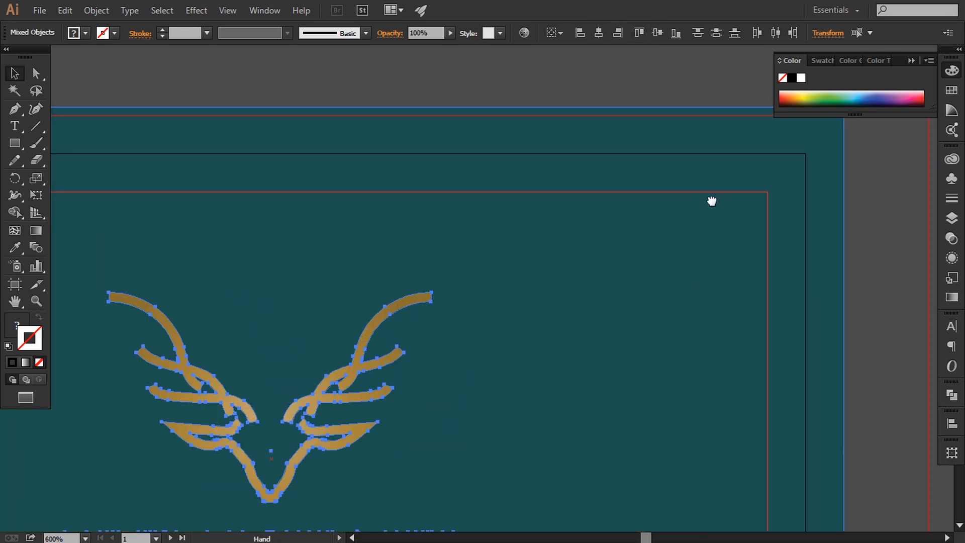
{"action": "left_click_drag", "start_coordinate": [711, 201], "coordinate": [555, 279]}
{"action": "left_click_drag", "start_coordinate": [672, 212], "coordinate": [670, 226]}
{"action": "key", "text": "ctrl+plus"}
{"action": "key", "text": "ctrl+plus"}
{"action": "left_click_drag", "start_coordinate": [785, 181], "coordinate": [421, 330]}
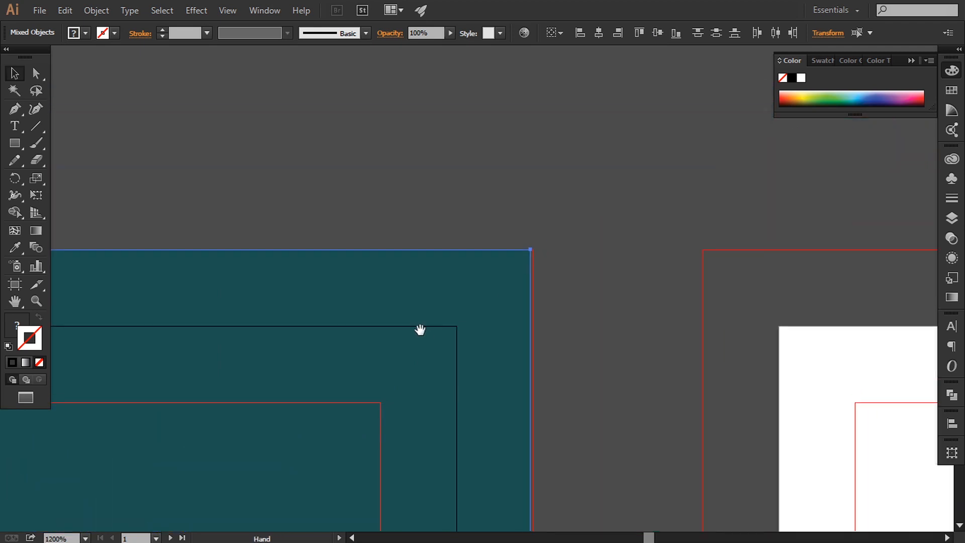
{"action": "mouse_move", "coordinate": [497, 286]}
{"action": "left_mouse_down"}
{"action": "mouse_move", "coordinate": [498, 307]}
{"action": "mouse_move", "coordinate": [490, 298]}
{"action": "mouse_move", "coordinate": [506, 296]}
{"action": "left_mouse_up"}
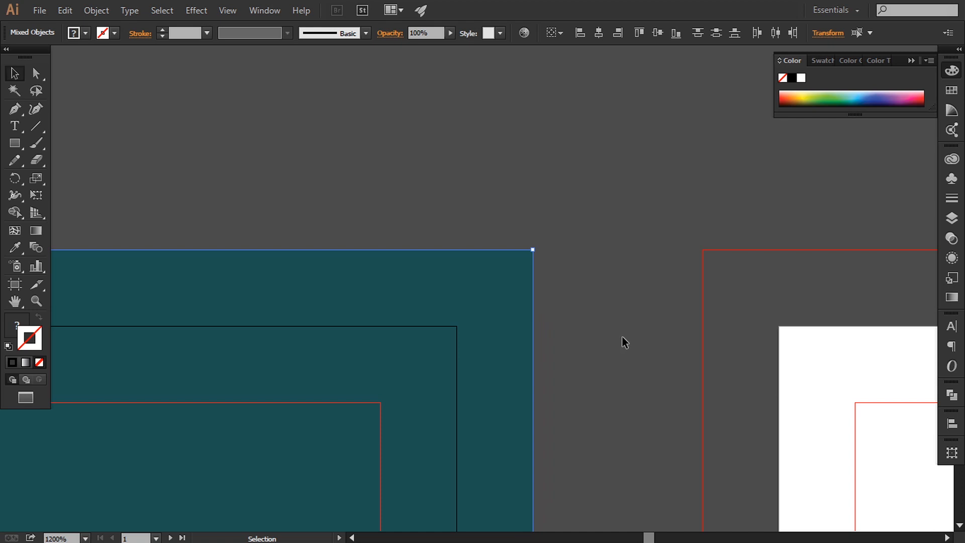
{"action": "key", "text": "ctrl+minus"}
{"action": "key", "text": "ctrl+minus"}
{"action": "key", "text": "ctrl+minus"}
{"action": "left_click_drag", "start_coordinate": [366, 394], "coordinate": [675, 273]}
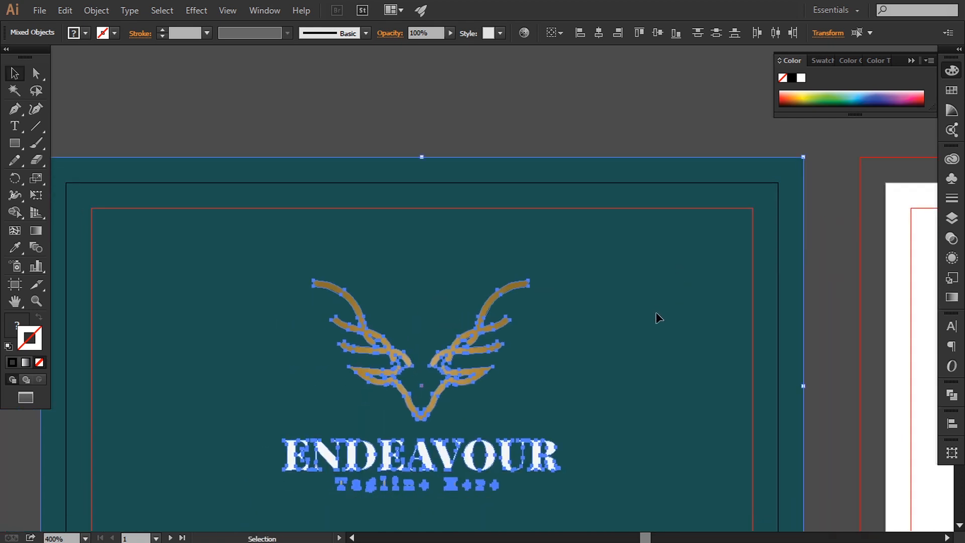
{"action": "key", "text": "ctrl+minus"}
{"action": "key", "text": "ctrl+minus"}
{"action": "key", "text": "ctrl+minus"}
{"action": "left_click", "coordinate": [553, 476]}
Draw a teal rectangle over the left half of the second artboard, from the bleed edge to the centre at full bleed height
{"action": "key", "text": "ctrl+plus"}
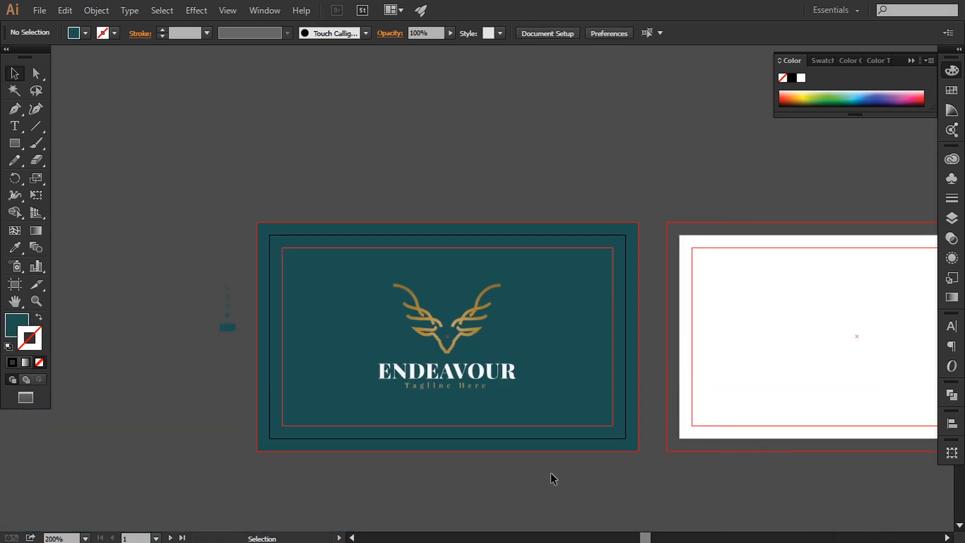
{"action": "left_click_drag", "start_coordinate": [607, 453], "coordinate": [588, 408]}
{"action": "left_click_drag", "start_coordinate": [687, 383], "coordinate": [609, 388]}
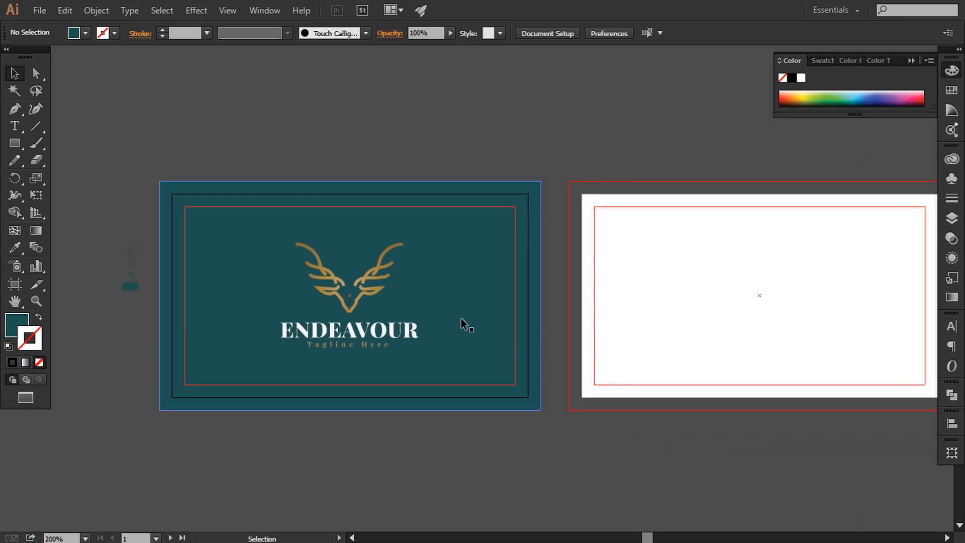
{"action": "left_click_drag", "start_coordinate": [519, 321], "coordinate": [486, 315]}
{"action": "left_click", "coordinate": [15, 143]}
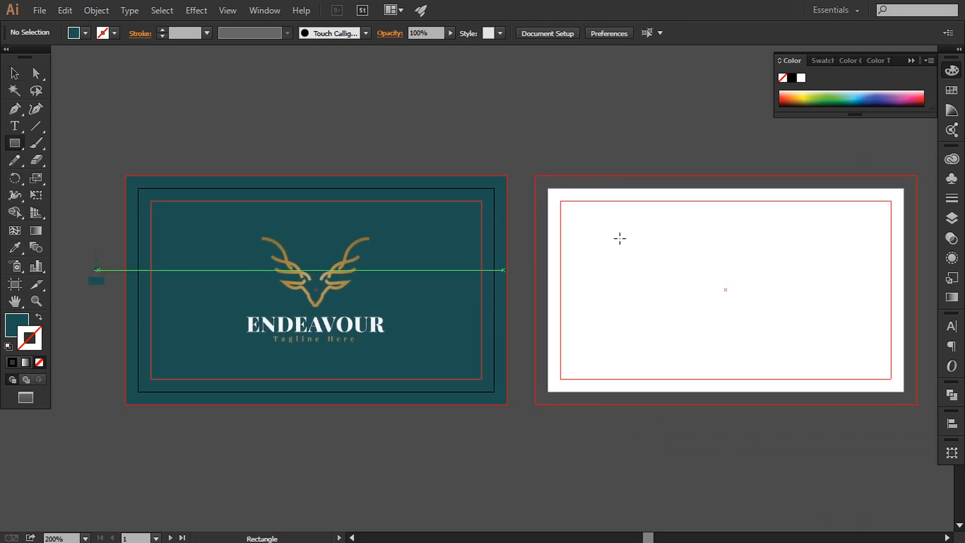
{"action": "mouse_move", "coordinate": [536, 176]}
{"action": "left_mouse_down"}
{"action": "mouse_move", "coordinate": [591, 340]}
{"action": "mouse_move", "coordinate": [701, 401]}
{"action": "mouse_move", "coordinate": [726, 404]}
{"action": "left_mouse_up"}
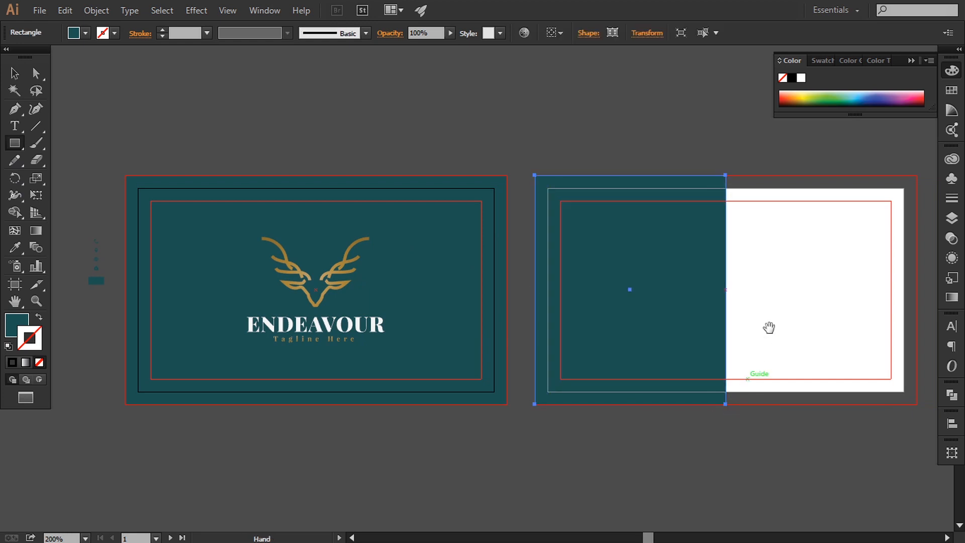
{"action": "left_click_drag", "start_coordinate": [770, 328], "coordinate": [679, 345]}
{"action": "left_click", "coordinate": [15, 73]}
{"action": "left_click", "coordinate": [185, 111]}
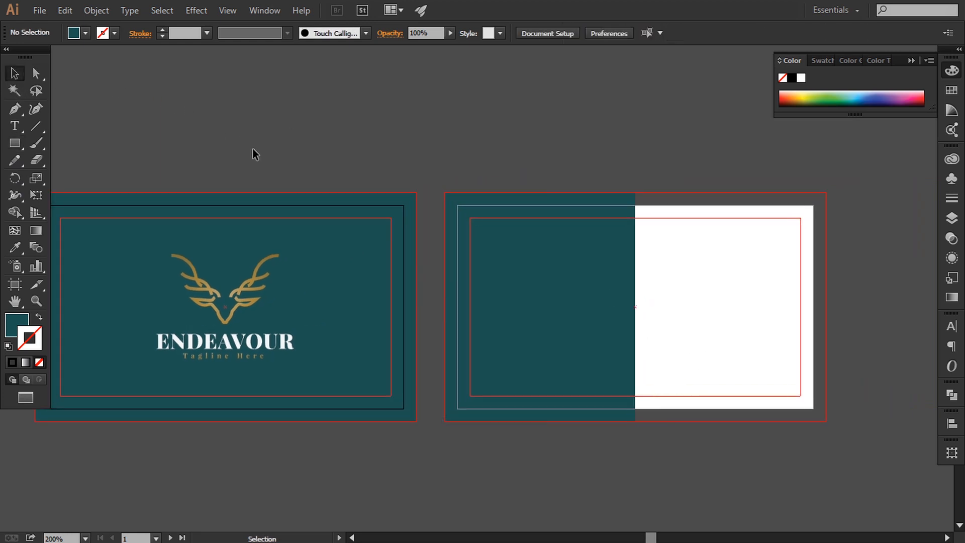
Draw a rectangle over the second artboard's full bleed area and change its fill to white
{"action": "left_click", "coordinate": [14, 143]}
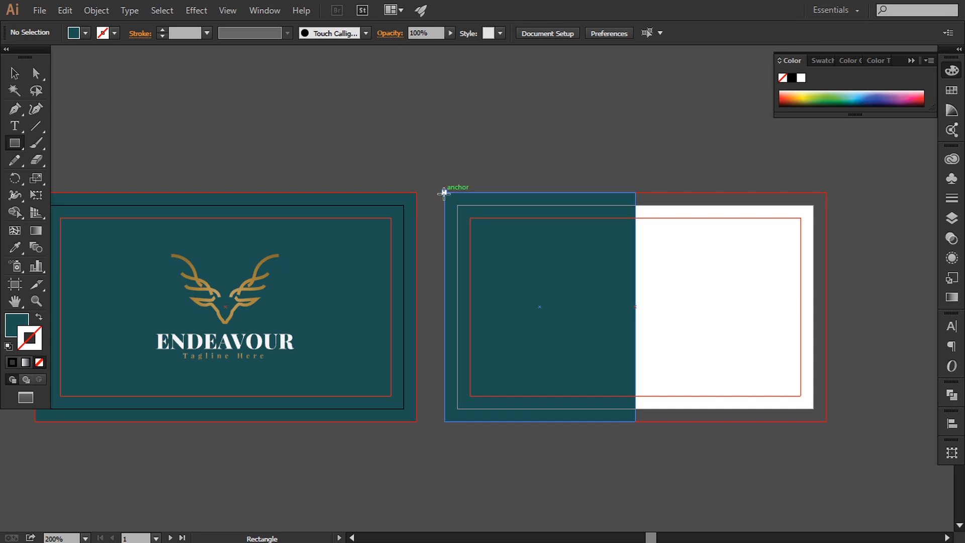
{"action": "mouse_move", "coordinate": [444, 193]}
{"action": "left_mouse_down"}
{"action": "mouse_move", "coordinate": [544, 366]}
{"action": "mouse_move", "coordinate": [796, 395]}
{"action": "mouse_move", "coordinate": [826, 422]}
{"action": "left_mouse_up"}
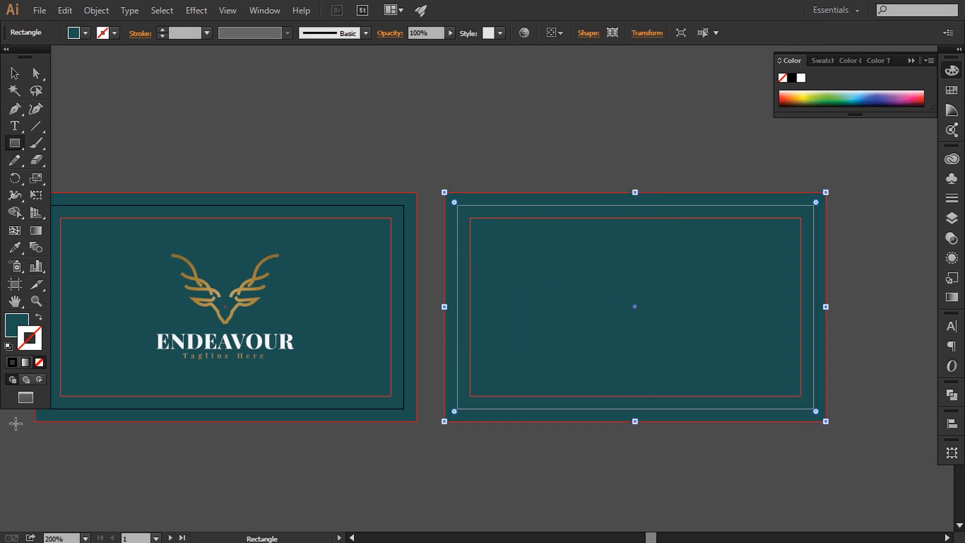
{"action": "double_click", "coordinate": [16, 327]}
{"action": "left_click", "coordinate": [624, 487]}
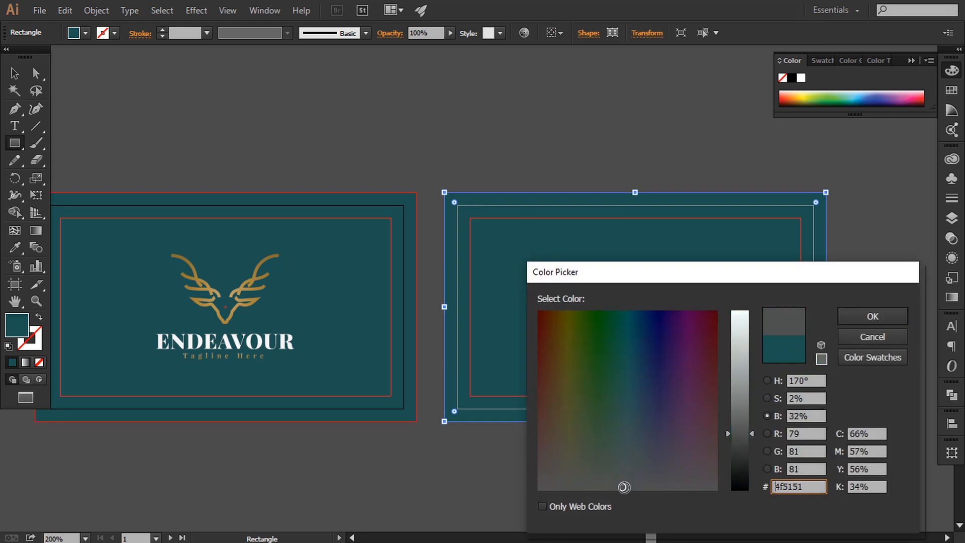
{"action": "left_click_drag", "start_coordinate": [738, 399], "coordinate": [748, 297]}
{"action": "left_click", "coordinate": [874, 316]}
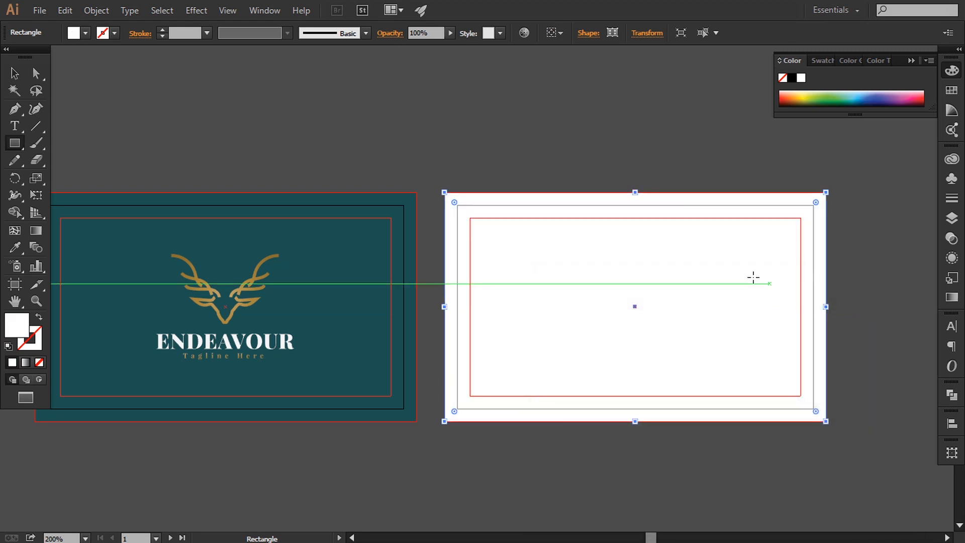
Send the white rectangle on the second artboard to the back, behind the teal half
{"action": "right_click", "coordinate": [727, 265]}
{"action": "mouse_move", "coordinate": [789, 470]}
{"action": "left_click", "coordinate": [646, 446]}
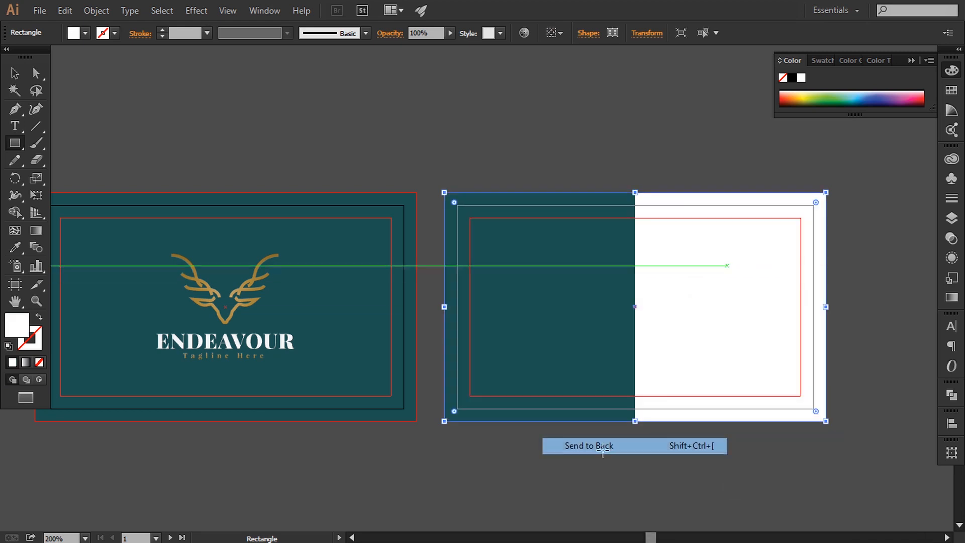
Copy the ENDEAVOUR logo group from the first artboard onto the second artboard's teal half and bring the copy to the front
{"action": "left_click", "coordinate": [12, 72]}
{"action": "left_click", "coordinate": [197, 94]}
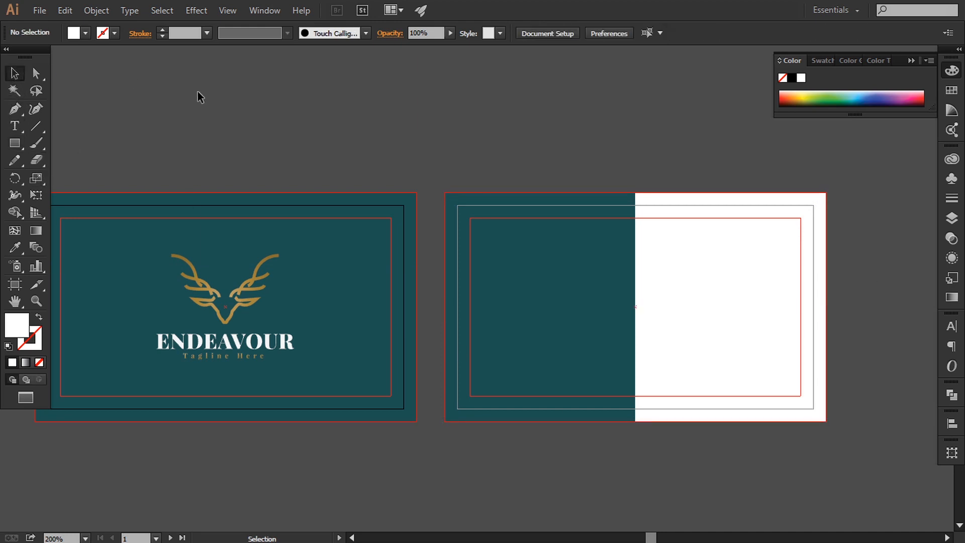
{"action": "key", "text": "space"}
{"action": "left_click_drag", "start_coordinate": [194, 110], "coordinate": [269, 107]}
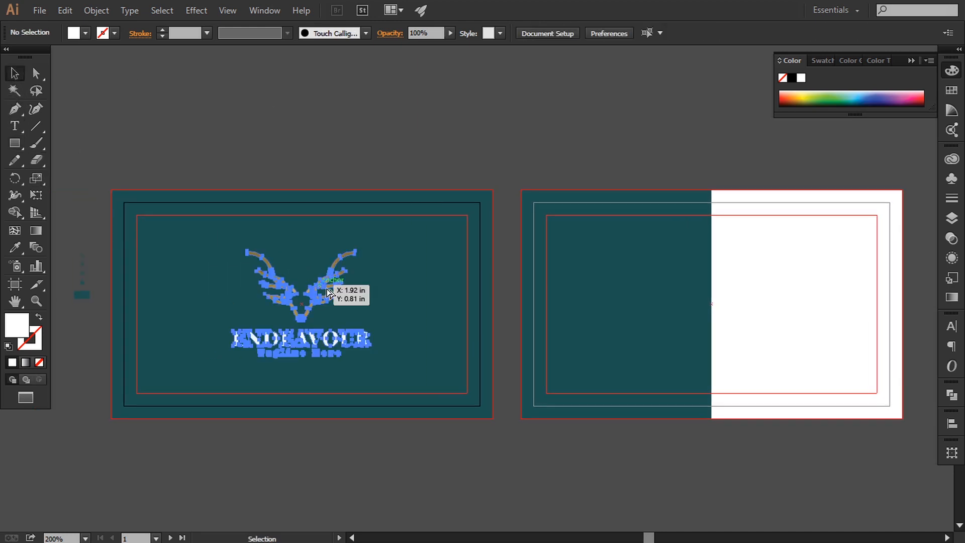
{"action": "left_click_drag", "start_coordinate": [328, 292], "coordinate": [647, 291]}
{"action": "right_click", "coordinate": [647, 291]}
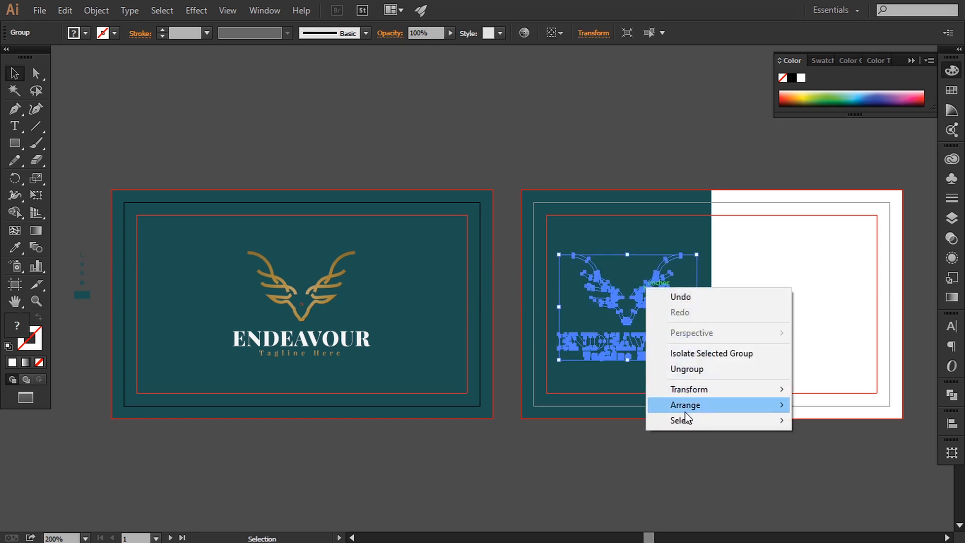
{"action": "mouse_move", "coordinate": [659, 405]}
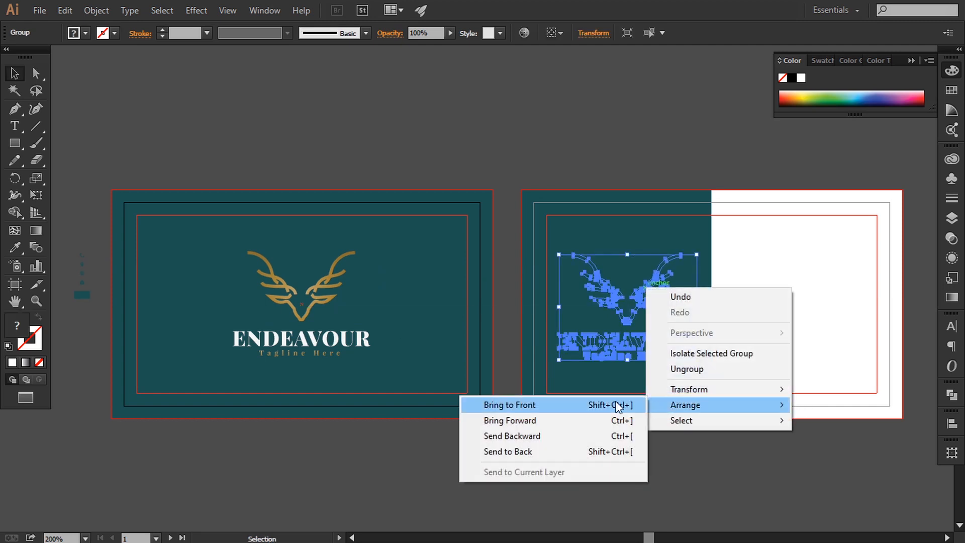
{"action": "left_click", "coordinate": [618, 406]}
Scale the copied logo down proportionally so it has more clear space within the second artboard's teal half
{"action": "left_click_drag", "start_coordinate": [698, 255], "coordinate": [664, 266]}
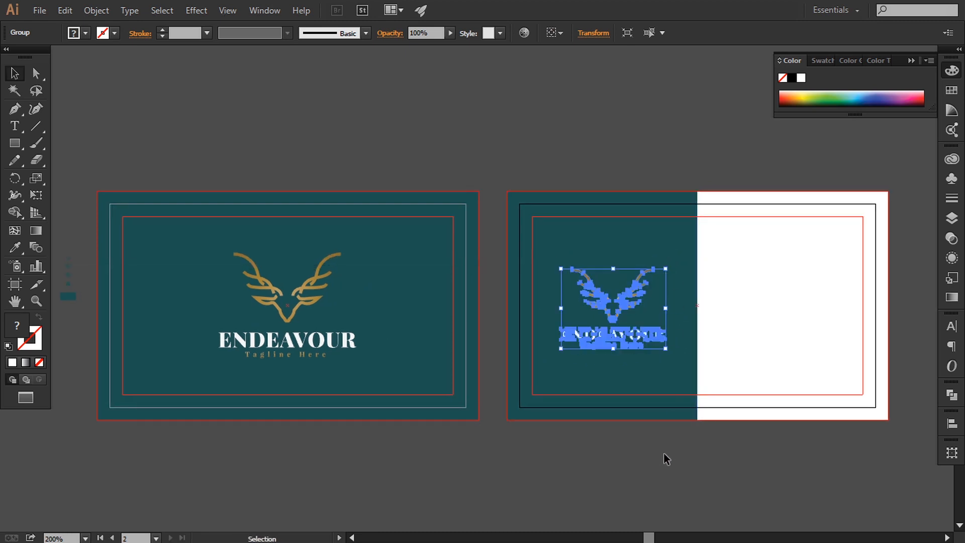
{"action": "left_click", "coordinate": [662, 476]}
{"action": "left_click_drag", "start_coordinate": [661, 476], "coordinate": [639, 478]}
Align the copied logo and the teal half to each other's horizontal and vertical centres
{"action": "left_click", "coordinate": [604, 348]}
{"action": "left_click", "coordinate": [673, 255], "text": "shift"}
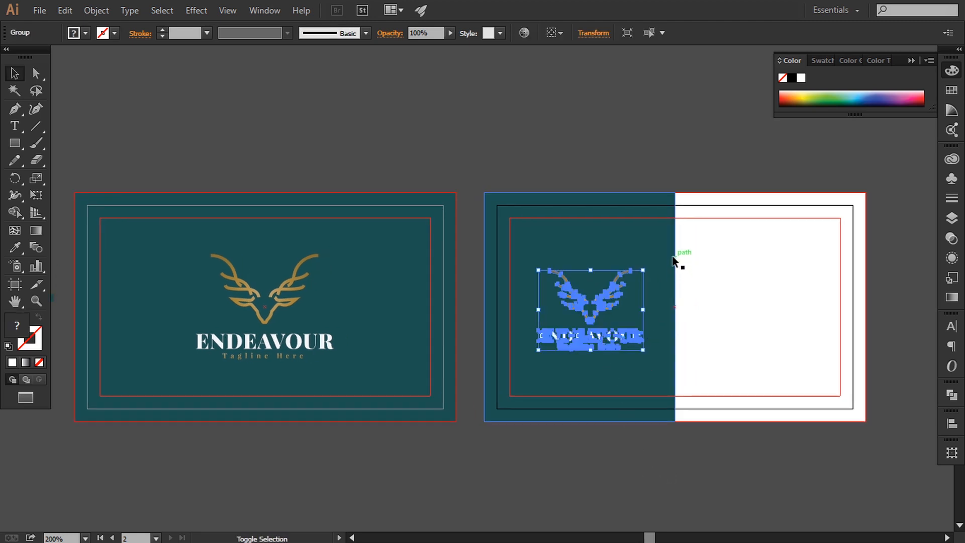
{"action": "left_click", "coordinate": [599, 33]}
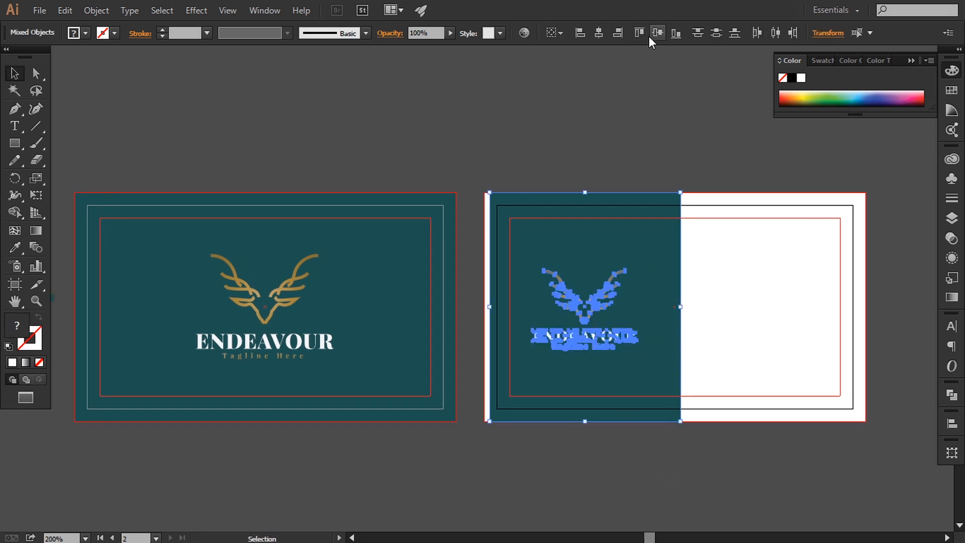
{"action": "left_click", "coordinate": [653, 35]}
Move the teal half and its logo together so their upper-left corner matches the second artboard's bleed corner, and deselect them
{"action": "key", "text": "space"}
{"action": "left_click_drag", "start_coordinate": [593, 111], "coordinate": [610, 142]}
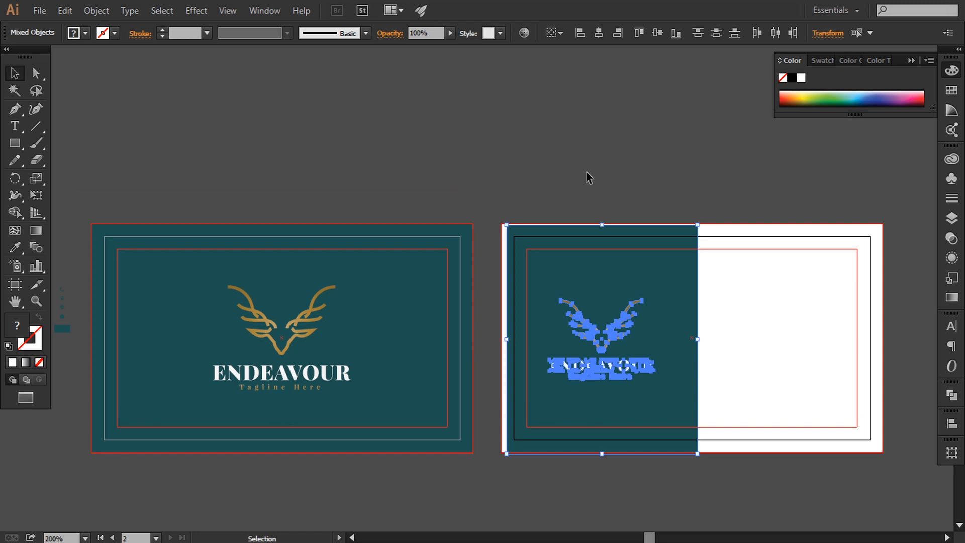
{"action": "key", "text": "ctrl+plus"}
{"action": "left_click_drag", "start_coordinate": [578, 169], "coordinate": [572, 176]}
{"action": "scroll", "coordinate": [625, 333], "scroll_direction": "up", "scroll_amount": 3}
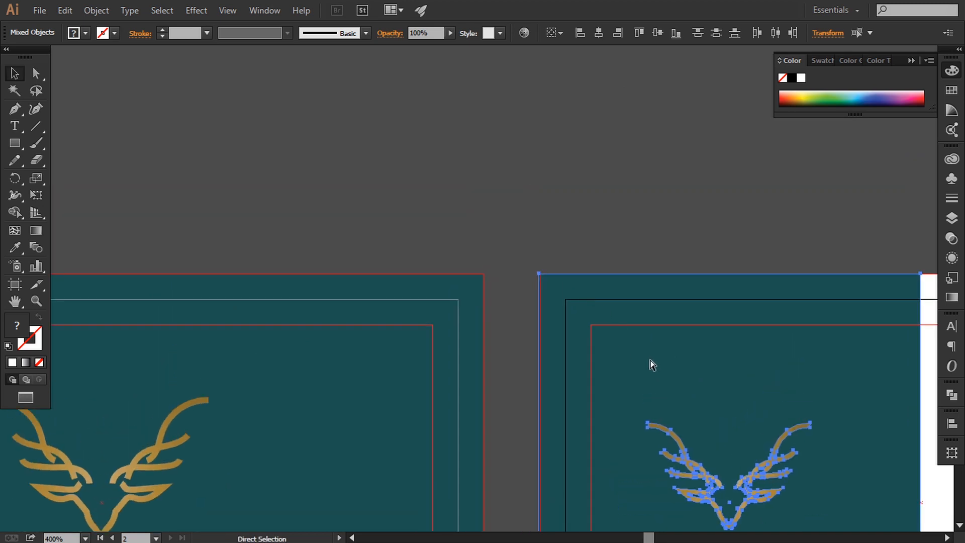
{"action": "key", "text": "ctrl+plus"}
{"action": "key", "text": "ctrl+plus"}
{"action": "key", "text": "ctrl+plus"}
{"action": "key", "text": "ctrl+plus"}
{"action": "left_click_drag", "start_coordinate": [724, 282], "coordinate": [433, 317]}
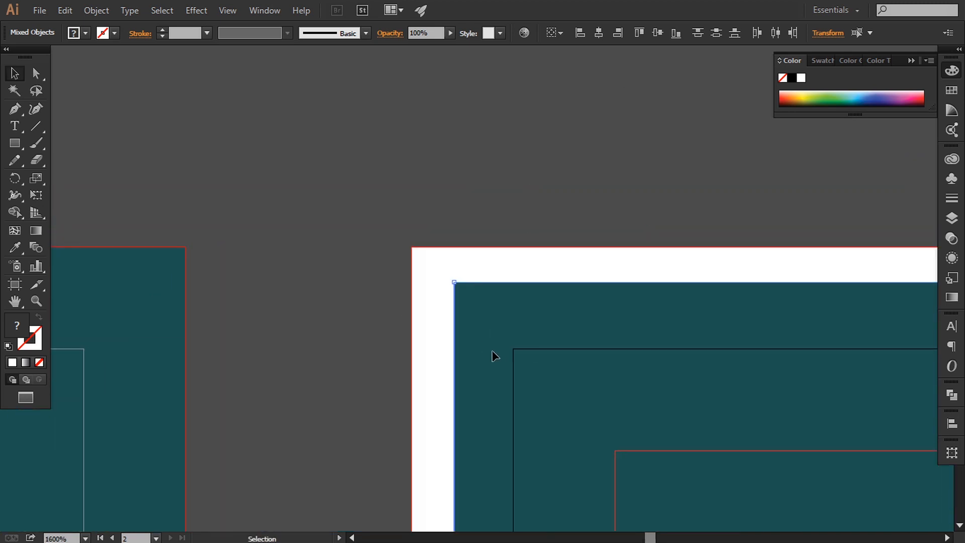
{"action": "left_click_drag", "start_coordinate": [496, 356], "coordinate": [416, 281]}
{"action": "left_click", "coordinate": [345, 343]}
{"action": "key", "text": "ctrl+minus"}
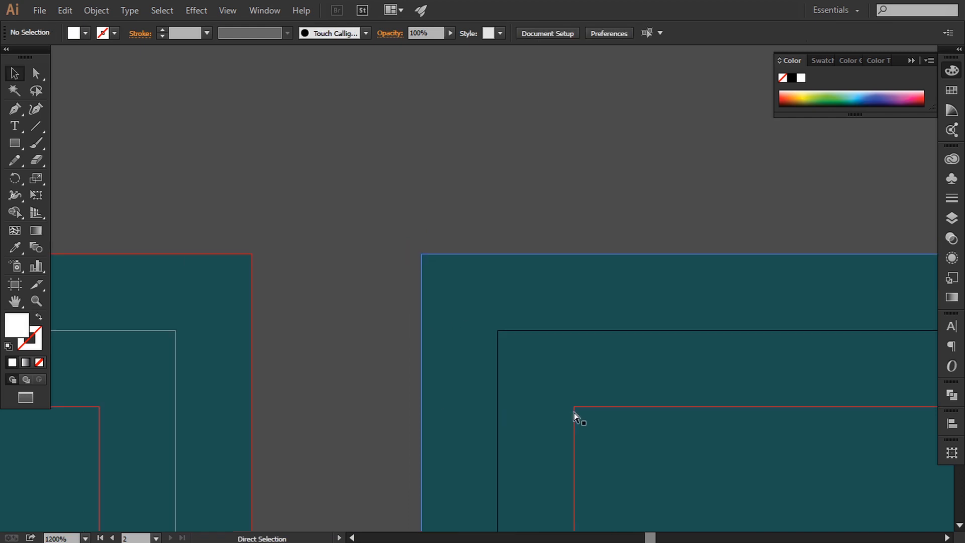
{"action": "key", "text": "ctrl+minus"}
{"action": "key", "text": "ctrl+minus"}
{"action": "key", "text": "ctrl+minus"}
{"action": "key", "text": "ctrl+minus"}
{"action": "key", "text": "ctrl+minus"}
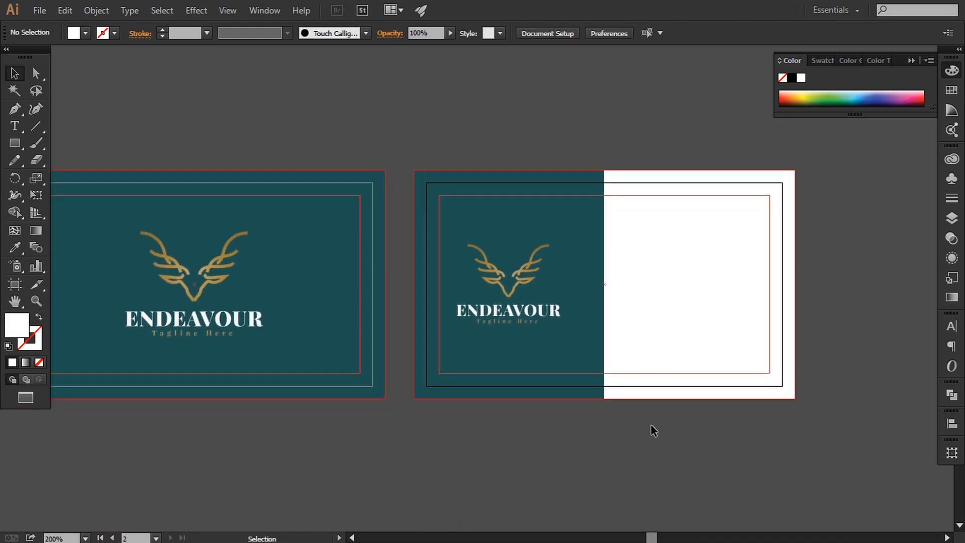
Collapse the floating Color panel to clear the workspace around the second artboard
{"action": "key", "text": "space"}
{"action": "left_click_drag", "start_coordinate": [542, 426], "coordinate": [562, 429]}
{"action": "left_click_drag", "start_coordinate": [677, 335], "coordinate": [647, 354]}
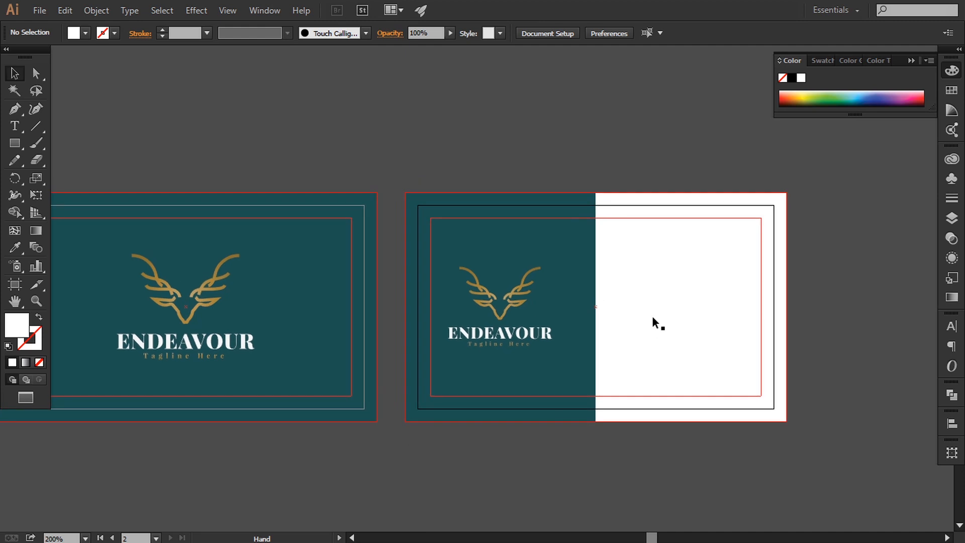
{"action": "key", "text": "space"}
{"action": "left_click_drag", "start_coordinate": [647, 307], "coordinate": [622, 313]}
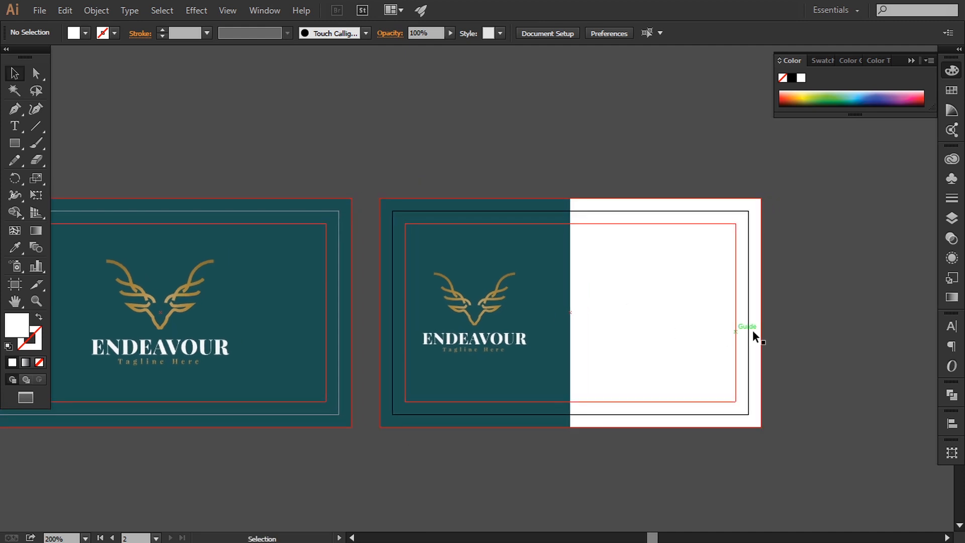
{"action": "left_click", "coordinate": [913, 62]}
Add the text "Your Name" on the white half of the second artboard
{"action": "key", "text": "ctrl+plus"}
{"action": "key", "text": "space"}
{"action": "left_click_drag", "start_coordinate": [753, 262], "coordinate": [610, 246]}
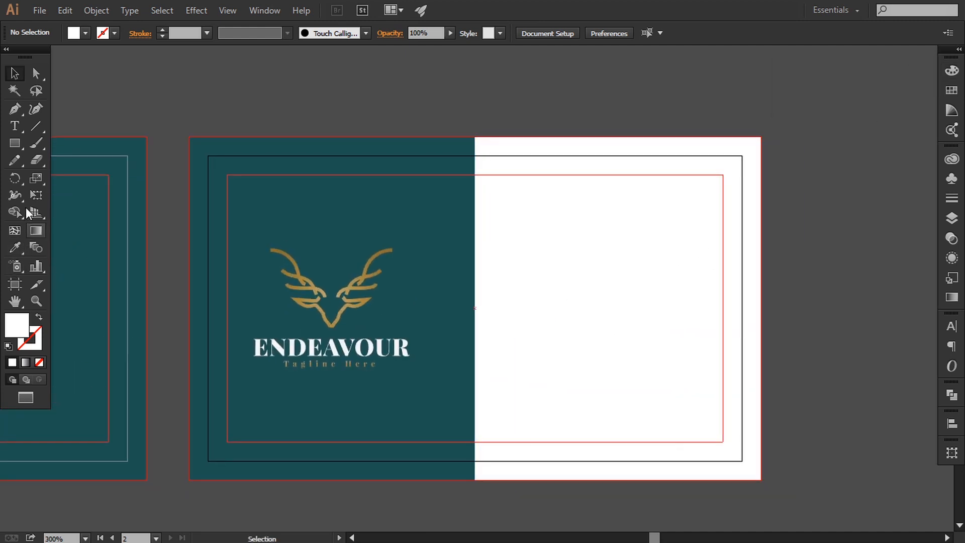
{"action": "left_click", "coordinate": [18, 128]}
{"action": "left_click", "coordinate": [551, 277]}
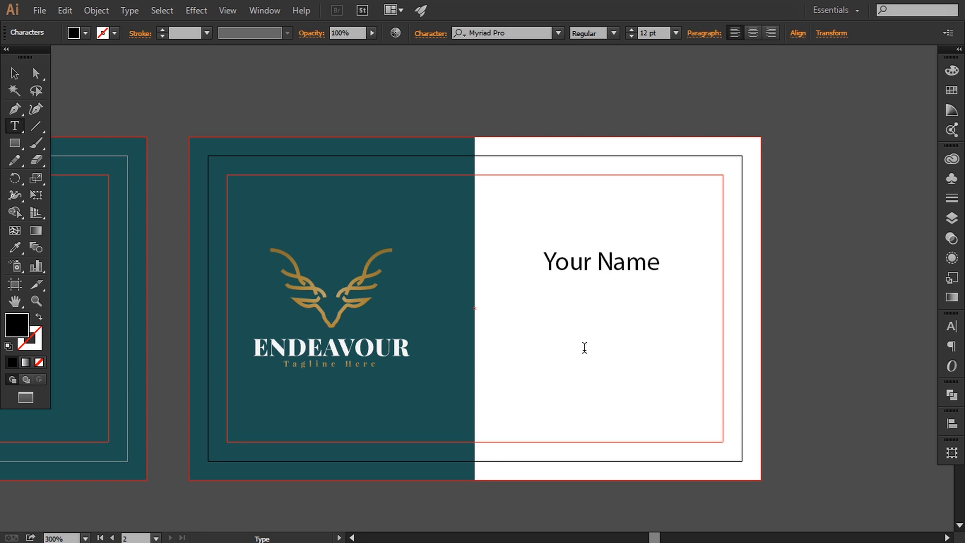
Format the "Your Name" text in Playfair Display Bold at 18 pt
{"action": "left_click_drag", "start_coordinate": [553, 274], "coordinate": [695, 260]}
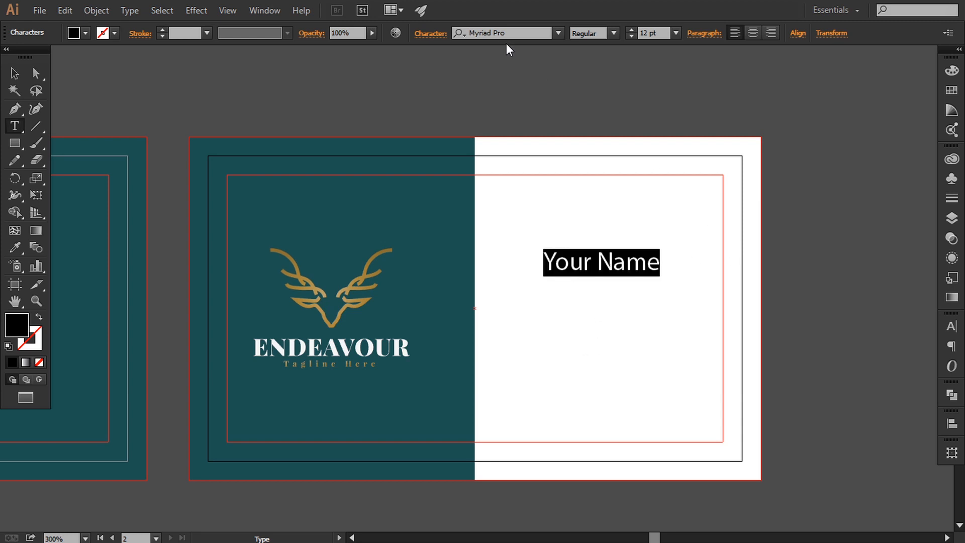
{"action": "left_click", "coordinate": [527, 31]}
{"action": "type", "text": "play"}
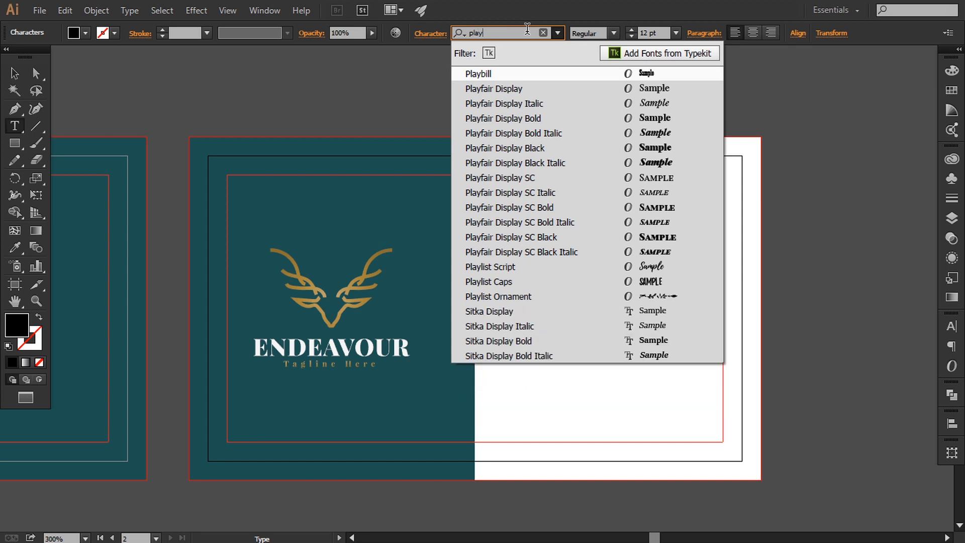
{"action": "left_click", "coordinate": [505, 84]}
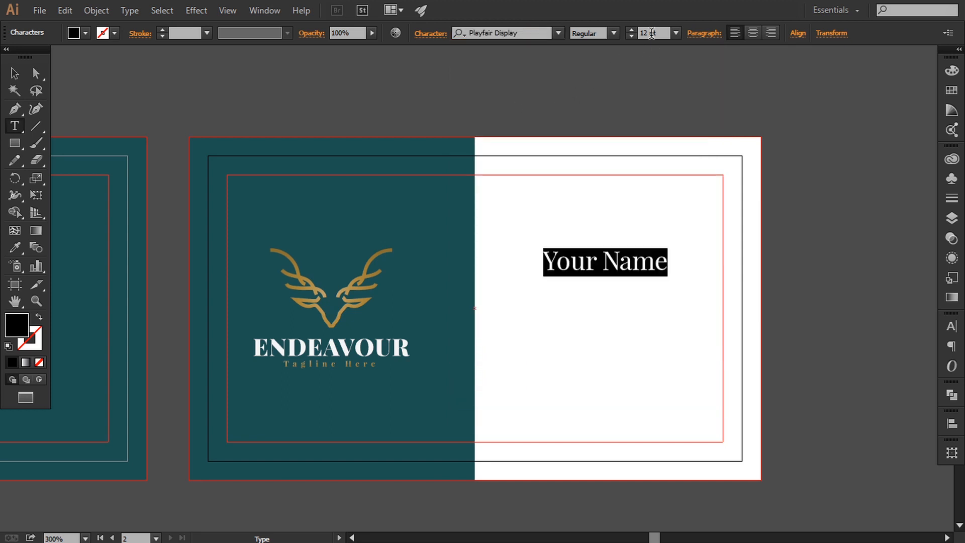
{"action": "key", "text": "Up"}
{"action": "key", "text": "Up"}
{"action": "key", "text": "Up"}
{"action": "key", "text": "Up"}
{"action": "key", "text": "Up"}
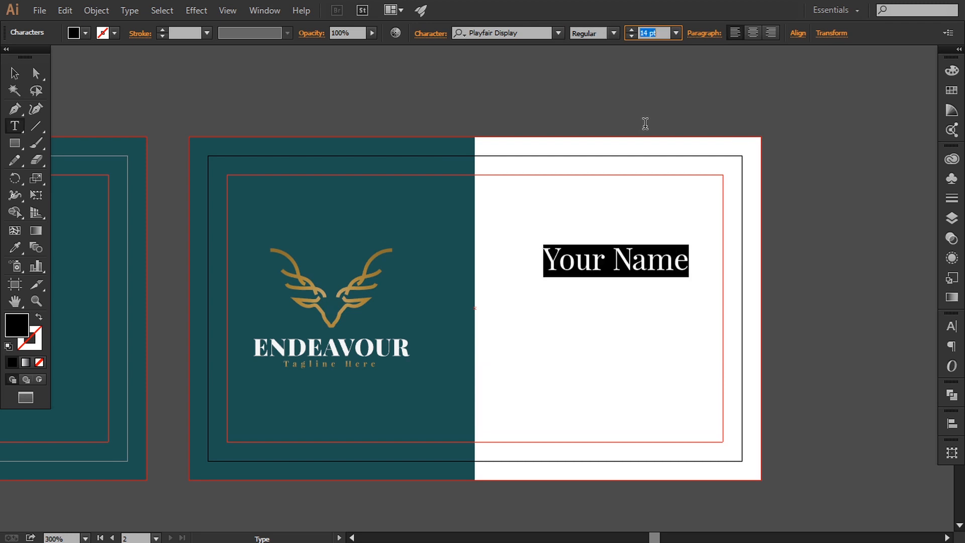
{"action": "key", "text": "Up"}
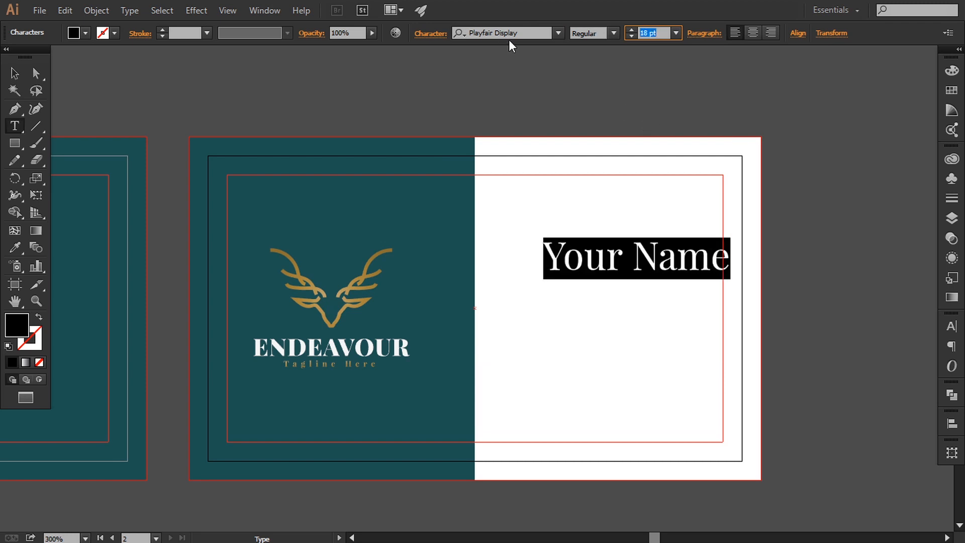
{"action": "left_click", "coordinate": [611, 35]}
{"action": "left_click", "coordinate": [601, 76]}
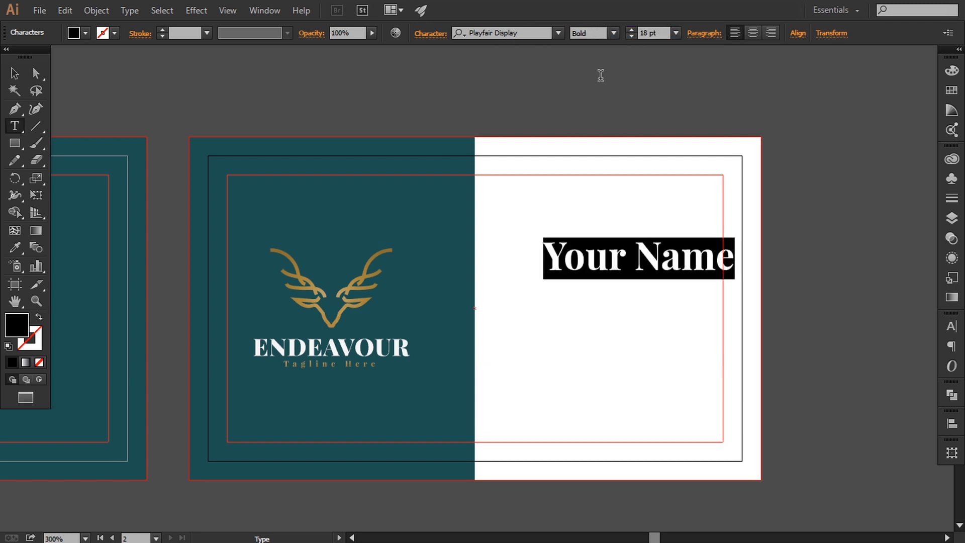
Recolour the "Your Name" text with the teal sampled from the card's teal half
{"action": "left_click", "coordinate": [14, 73]}
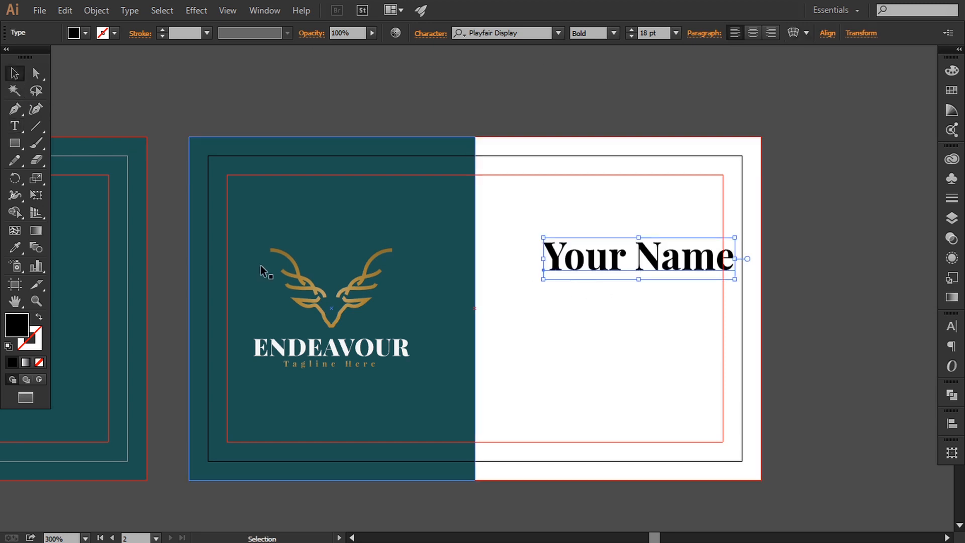
{"action": "left_click", "coordinate": [15, 247]}
{"action": "left_click", "coordinate": [400, 245]}
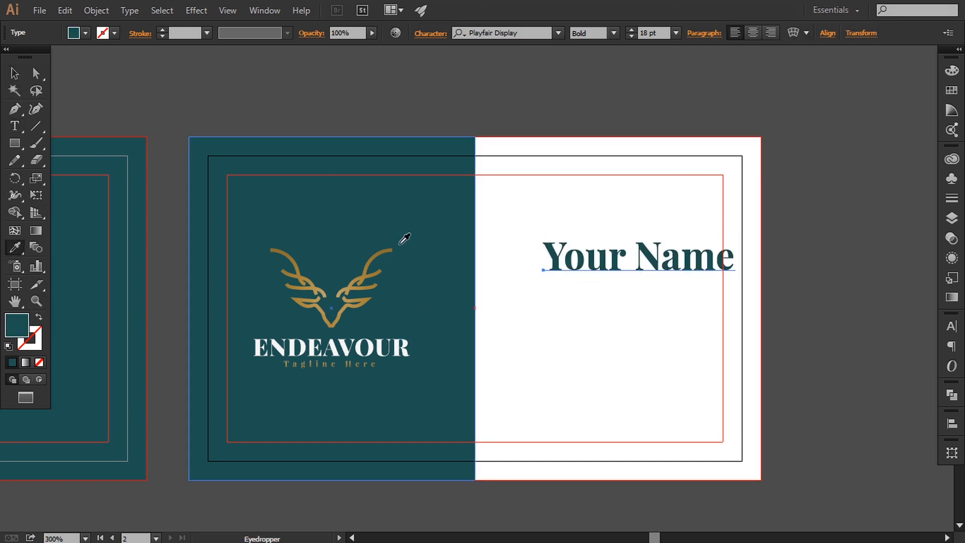
Nudge "Your Name" up and left to just inside the safe margin's upper-right corner, and deselect it
{"action": "left_click", "coordinate": [15, 73]}
{"action": "key", "text": "Up"}
{"action": "key", "text": "Up"}
{"action": "key", "text": "Up"}
{"action": "key", "text": "Up"}
{"action": "key", "text": "Up"}
{"action": "key", "text": "Up"}
{"action": "key", "text": "Up"}
{"action": "key", "text": "Up"}
{"action": "key", "text": "Up"}
{"action": "key", "text": "Up"}
{"action": "key", "text": "Up"}
{"action": "key", "text": "Up"}
{"action": "key", "text": "Up"}
{"action": "key", "text": "Up"}
{"action": "key", "text": "Up"}
{"action": "key", "text": "Up"}
{"action": "key", "text": "Up"}
{"action": "key", "text": "Up"}
{"action": "key", "text": "Up"}
{"action": "key", "text": "Up"}
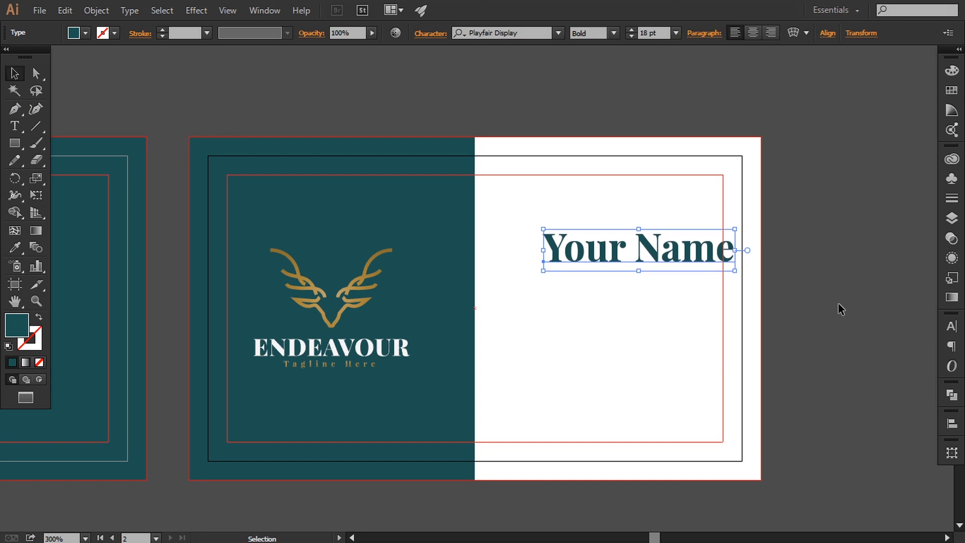
{"action": "key", "text": "Up"}
{"action": "key", "text": "Up"}
{"action": "key", "text": "Up"}
{"action": "key", "text": "Up"}
{"action": "key", "text": "Up"}
{"action": "key", "text": "Up"}
{"action": "key", "text": "Up"}
{"action": "key", "text": "Up"}
{"action": "key", "text": "Left"}
{"action": "key", "text": "Left"}
{"action": "key", "text": "Left"}
{"action": "key", "text": "Left"}
{"action": "key", "text": "Left"}
{"action": "key", "text": "Left"}
{"action": "key", "text": "Left"}
{"action": "key", "text": "Left"}
{"action": "key", "text": "Left"}
{"action": "key", "text": "Left"}
{"action": "key", "text": "Left"}
{"action": "key", "text": "Left"}
{"action": "key", "text": "Left"}
{"action": "key", "text": "Left"}
{"action": "key", "text": "Left"}
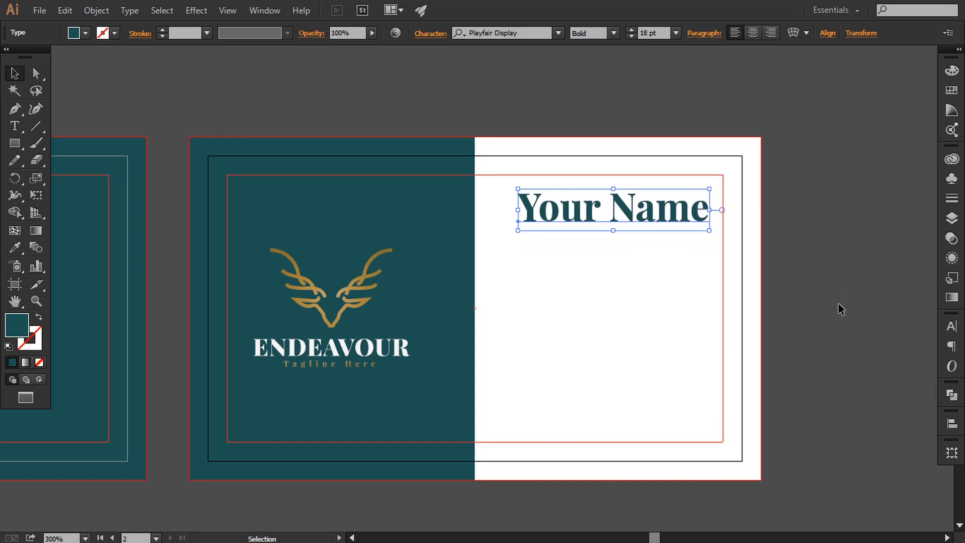
{"action": "key", "text": "Left"}
{"action": "left_click", "coordinate": [839, 307]}
Add the text "Title here" above the second artboard and set its font style to Regular
{"action": "scroll", "coordinate": [839, 306], "scroll_direction": "right", "scroll_amount": 1}
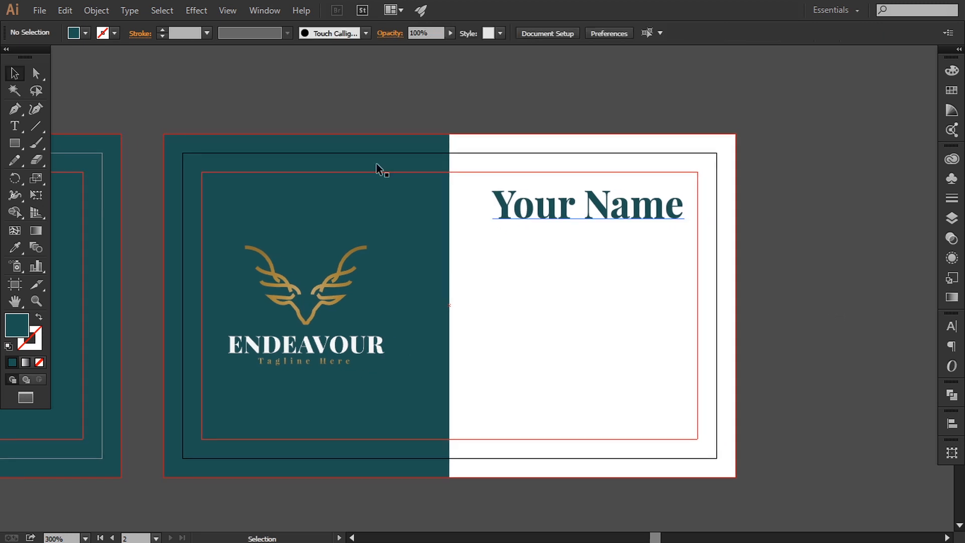
{"action": "left_click", "coordinate": [15, 126]}
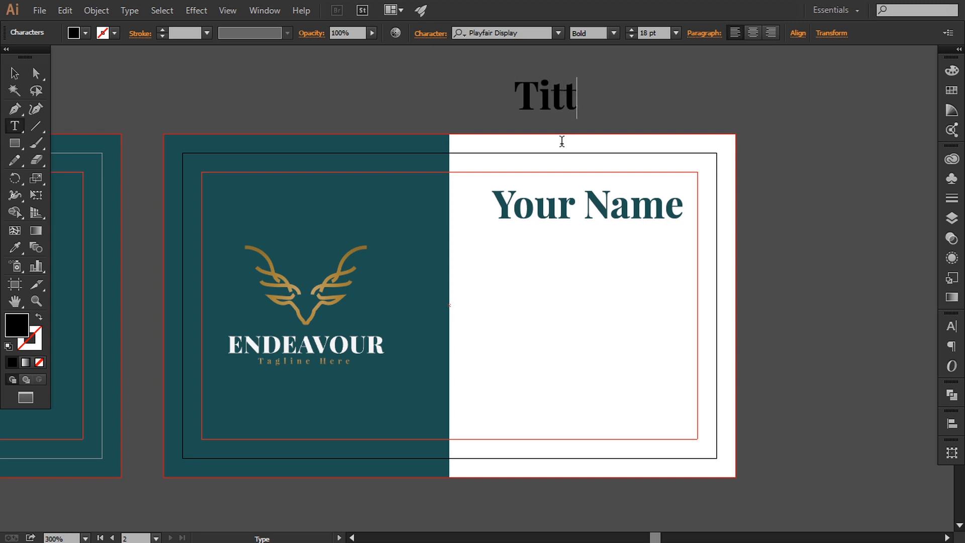
{"action": "type", "text": "le here"}
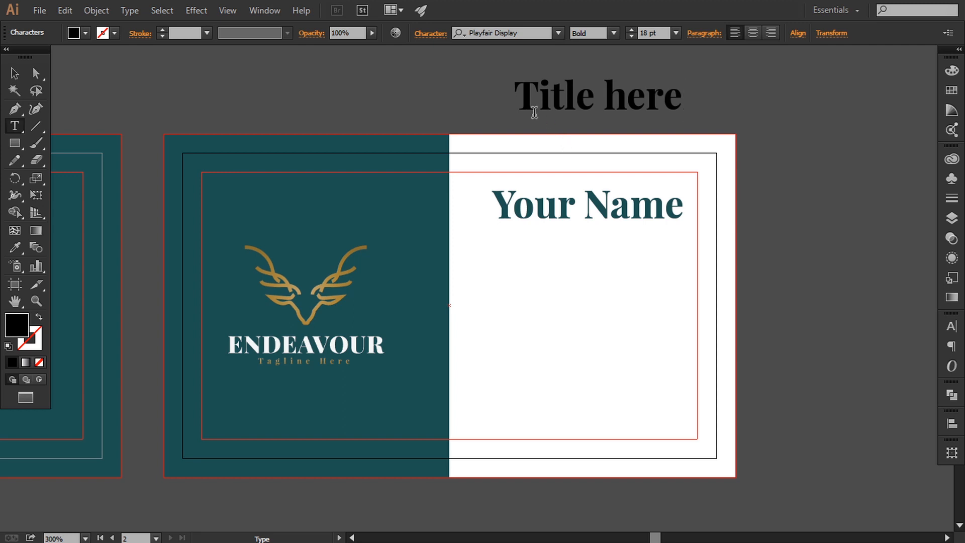
{"action": "left_click_drag", "start_coordinate": [501, 98], "coordinate": [728, 97]}
{"action": "left_click", "coordinate": [613, 32]}
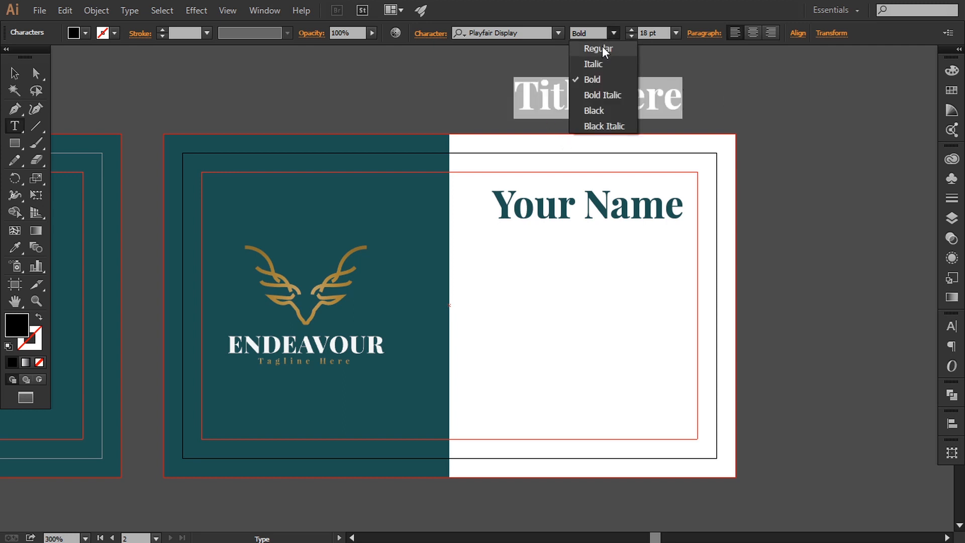
{"action": "left_click", "coordinate": [603, 48]}
Scale "Title here" down to about 6.74 pt and place it under "Your Name" with their right edges lined up
{"action": "left_click", "coordinate": [15, 73]}
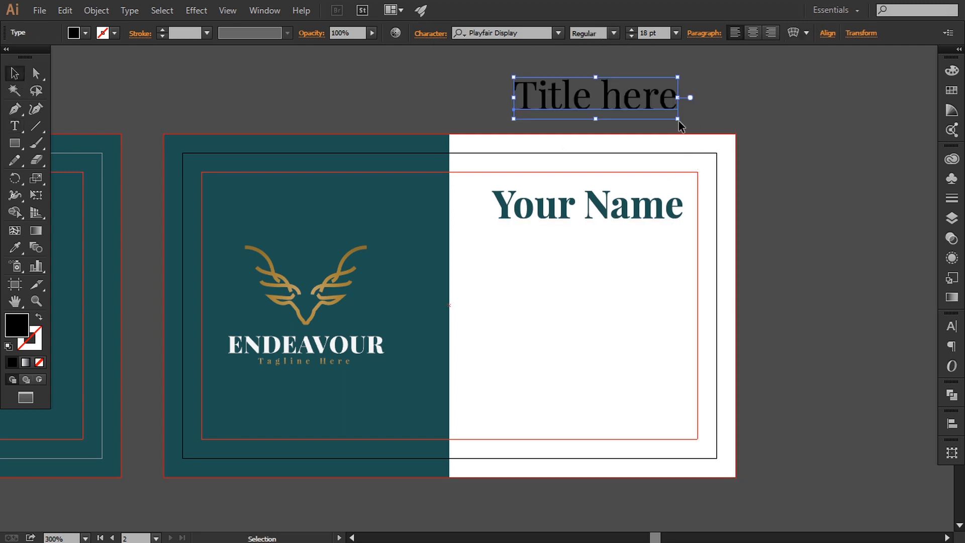
{"action": "left_click_drag", "start_coordinate": [685, 119], "coordinate": [647, 244]}
{"action": "left_click", "coordinate": [590, 113]}
{"action": "left_click_drag", "start_coordinate": [646, 239], "coordinate": [620, 241]}
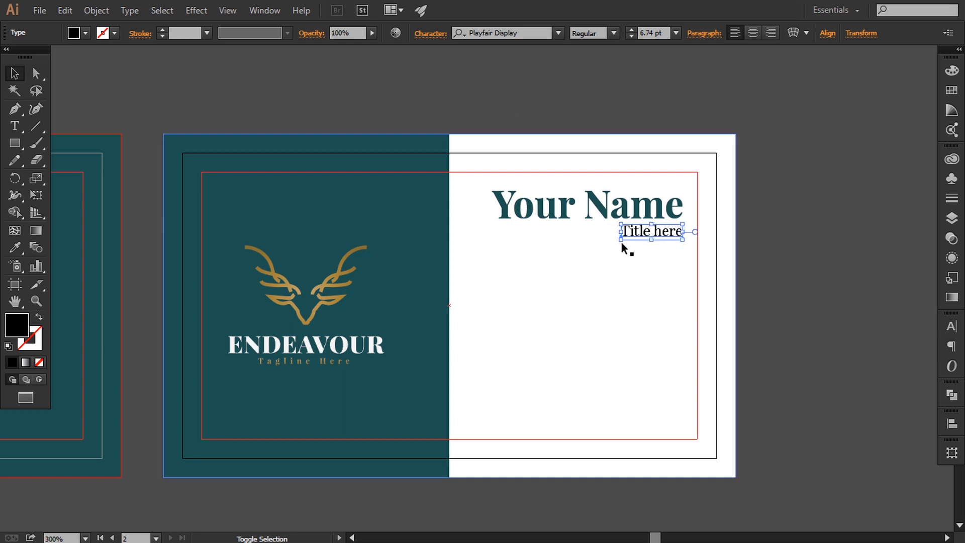
Set the tracking of the "Title here" text to 100
{"action": "left_click", "coordinate": [706, 35]}
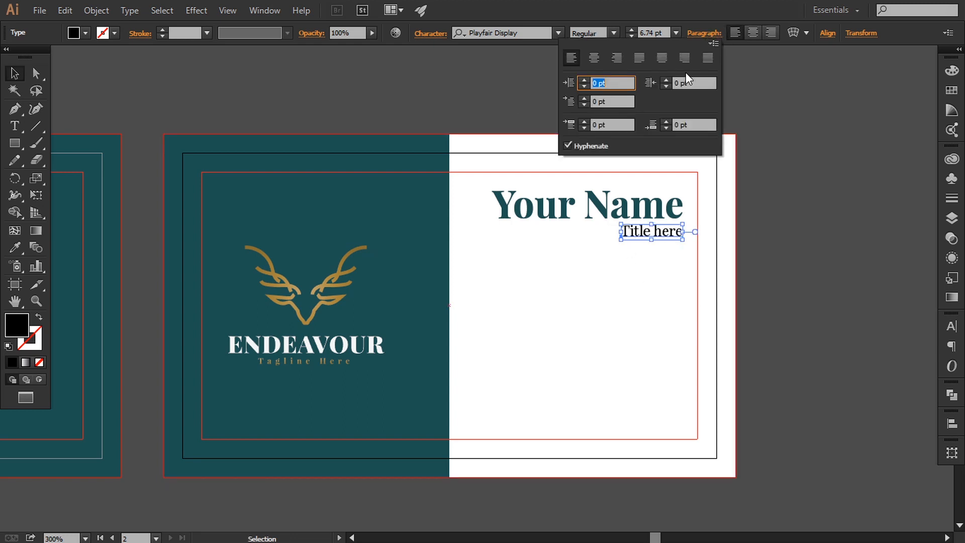
{"action": "left_click", "coordinate": [439, 34]}
{"action": "left_click", "coordinate": [436, 139]}
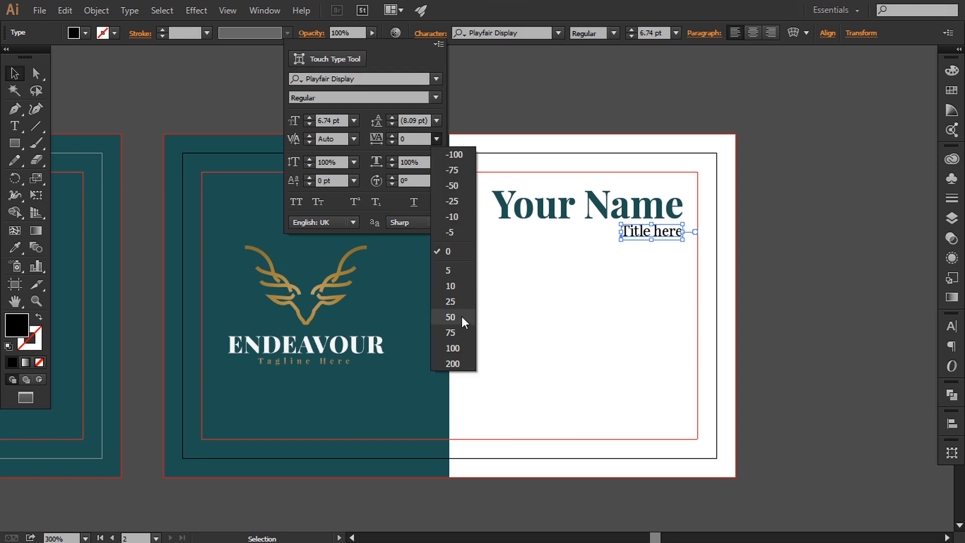
{"action": "left_click", "coordinate": [461, 345]}
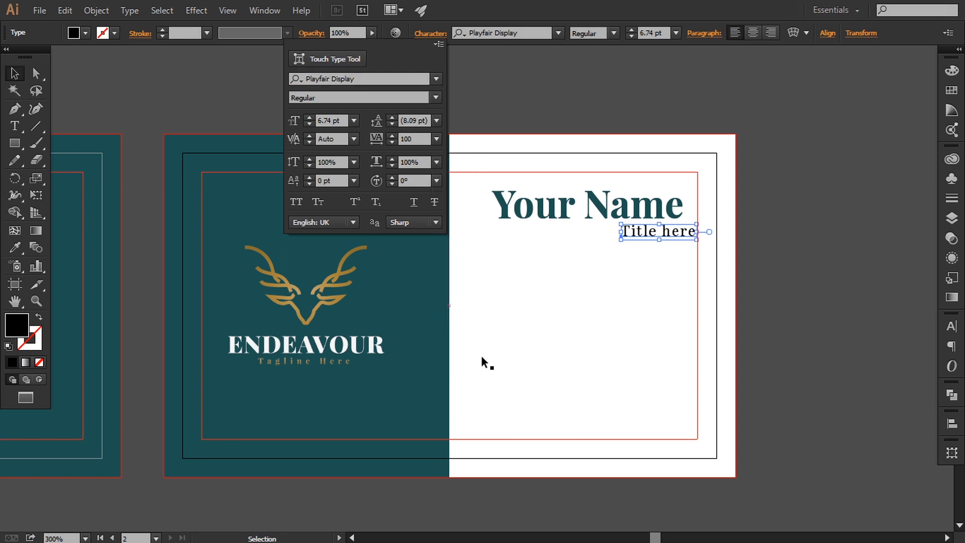
Nudge "Title here" left until its right edge lines up with the end of "Your Name", and deselect it
{"action": "left_click", "coordinate": [905, 339]}
{"action": "left_click", "coordinate": [682, 238]}
{"action": "key", "text": "Left"}
{"action": "key", "text": "Left"}
{"action": "key", "text": "Left"}
{"action": "key", "text": "Left"}
{"action": "key", "text": "Left"}
{"action": "key", "text": "Left"}
{"action": "key", "text": "Left"}
{"action": "key", "text": "Left"}
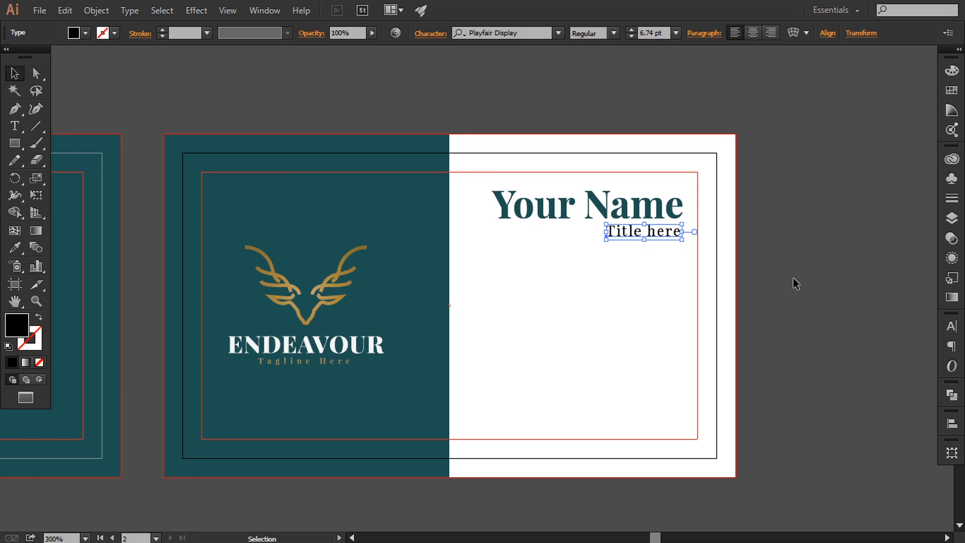
{"action": "left_click", "coordinate": [794, 280]}
Move "Your Name" and "Title here" together slightly down, and deselect them
{"action": "left_click", "coordinate": [633, 238]}
{"action": "left_click", "coordinate": [649, 209], "text": "shift"}
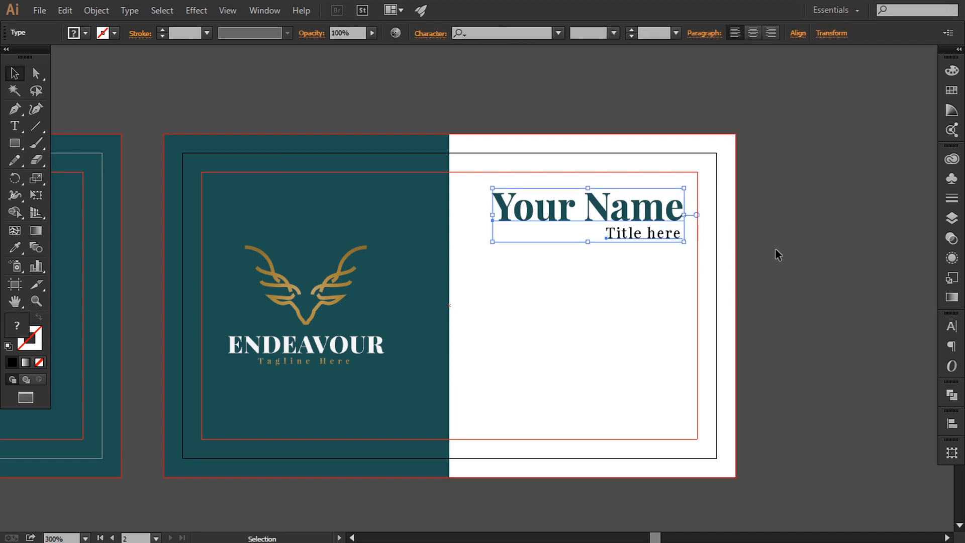
{"action": "left_click", "coordinate": [776, 255]}
Move the four contact icons from beside the first artboard onto the card back's white half, enlarging them below "Title here" near the right safe margin
{"action": "left_click_drag", "start_coordinate": [772, 319], "coordinate": [783, 313]}
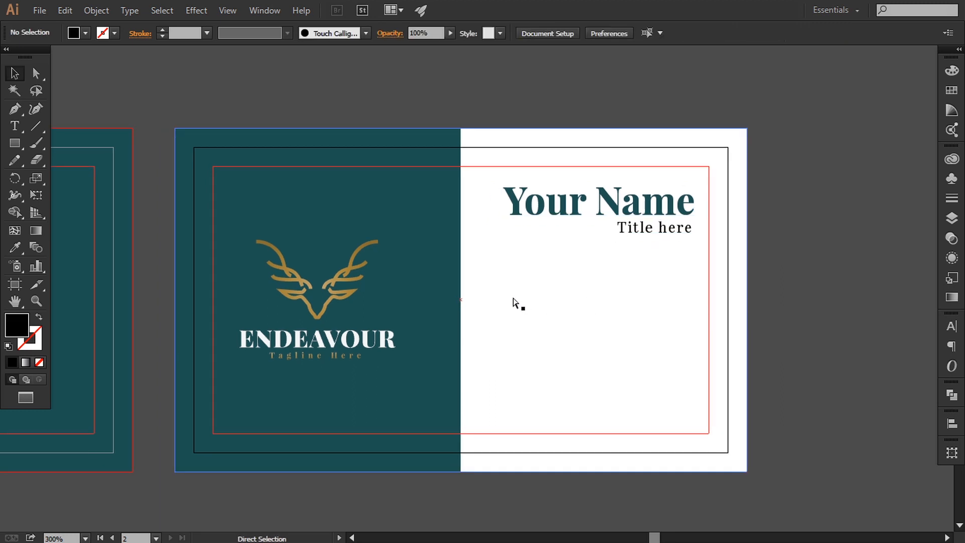
{"action": "key", "text": "ctrl+minus"}
{"action": "left_click_drag", "start_coordinate": [298, 324], "coordinate": [416, 319]}
{"action": "left_click_drag", "start_coordinate": [286, 338], "coordinate": [410, 356]}
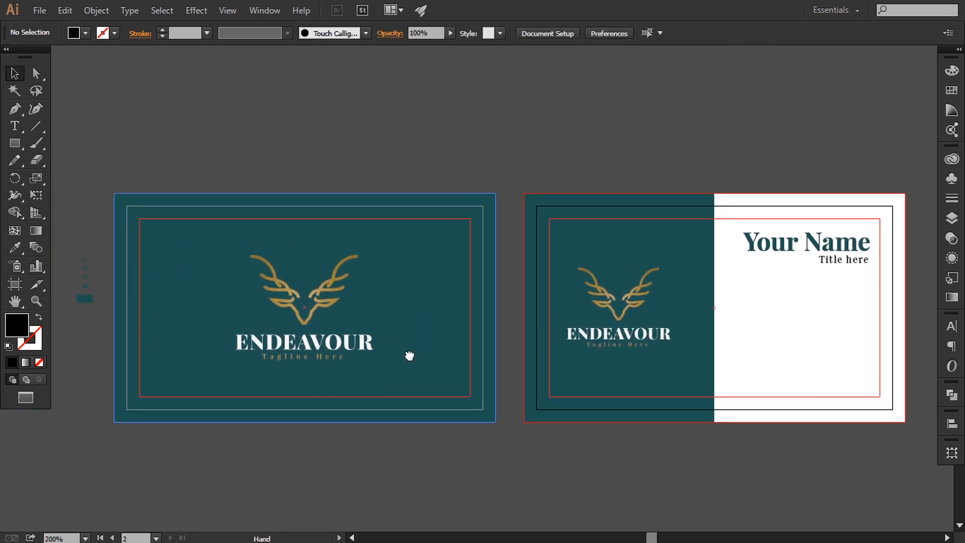
{"action": "left_click_drag", "start_coordinate": [95, 302], "coordinate": [878, 347]}
{"action": "left_click_drag", "start_coordinate": [881, 371], "coordinate": [534, 356]}
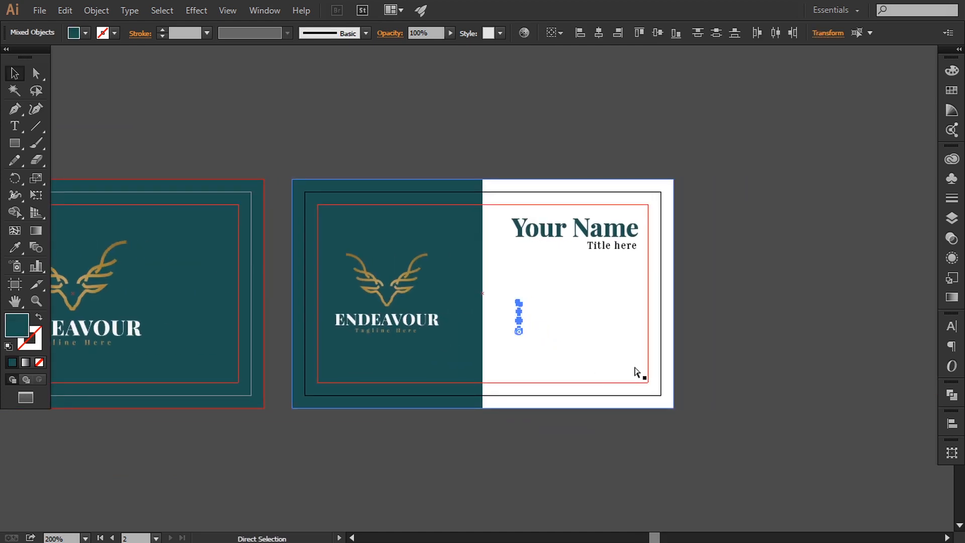
{"action": "key", "text": "ctrl+plus"}
{"action": "left_click_drag", "start_coordinate": [638, 368], "coordinate": [497, 323]}
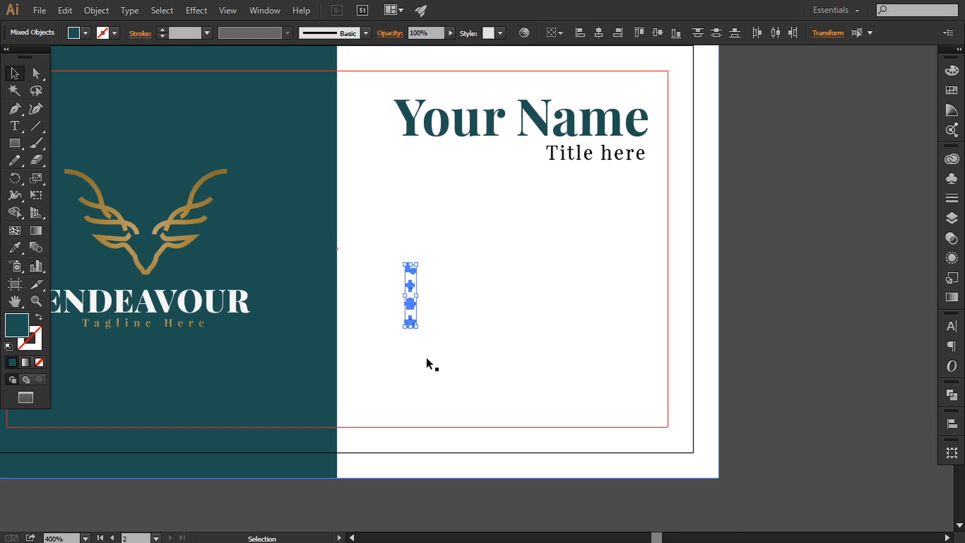
{"action": "left_click_drag", "start_coordinate": [423, 328], "coordinate": [647, 345]}
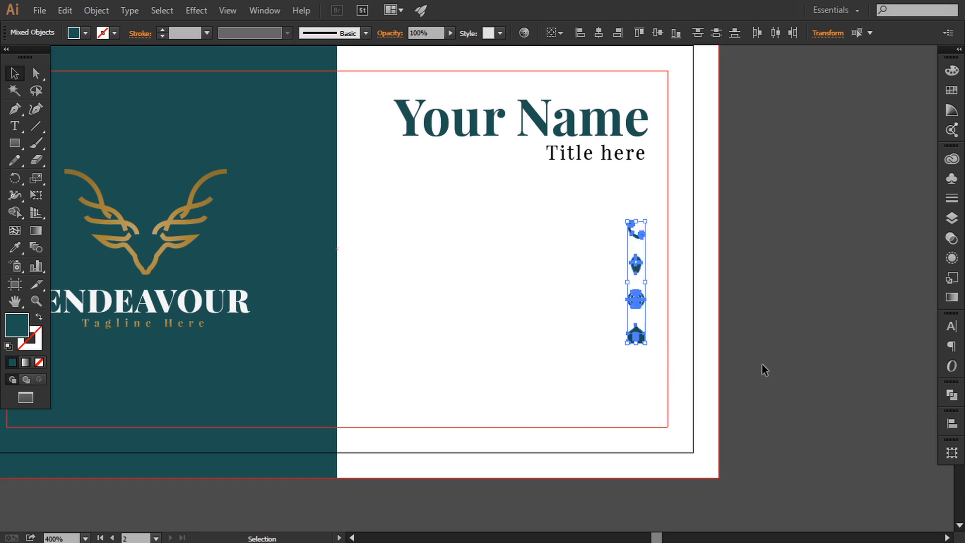
Group the four contact icons and deselect them
{"action": "left_click", "coordinate": [96, 10]}
{"action": "left_click", "coordinate": [112, 62]}
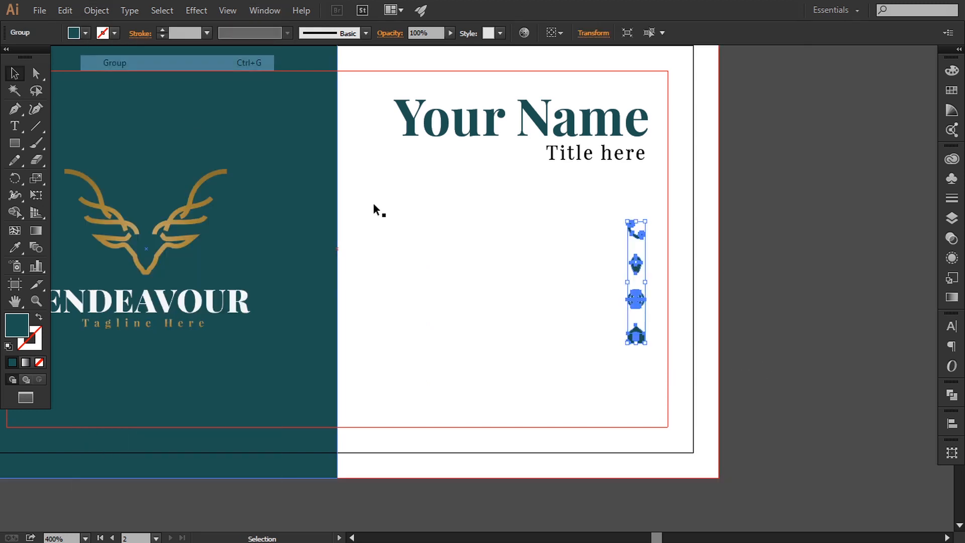
{"action": "left_click", "coordinate": [727, 274]}
Nudge "Your Name" and "Title here" together slightly left to line up with the icons' right edge
{"action": "left_click", "coordinate": [424, 131]}
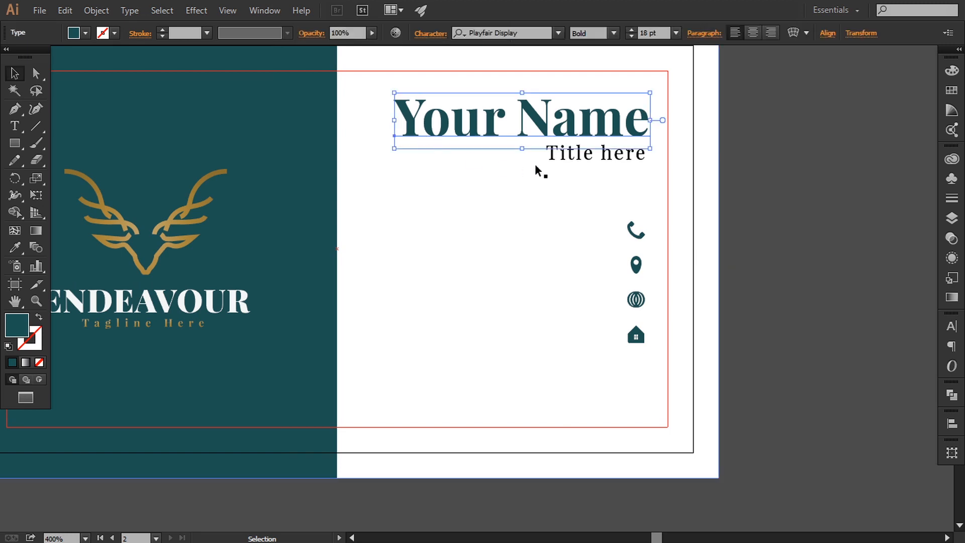
{"action": "left_click", "coordinate": [564, 157], "text": "shift"}
{"action": "key", "text": "Left"}
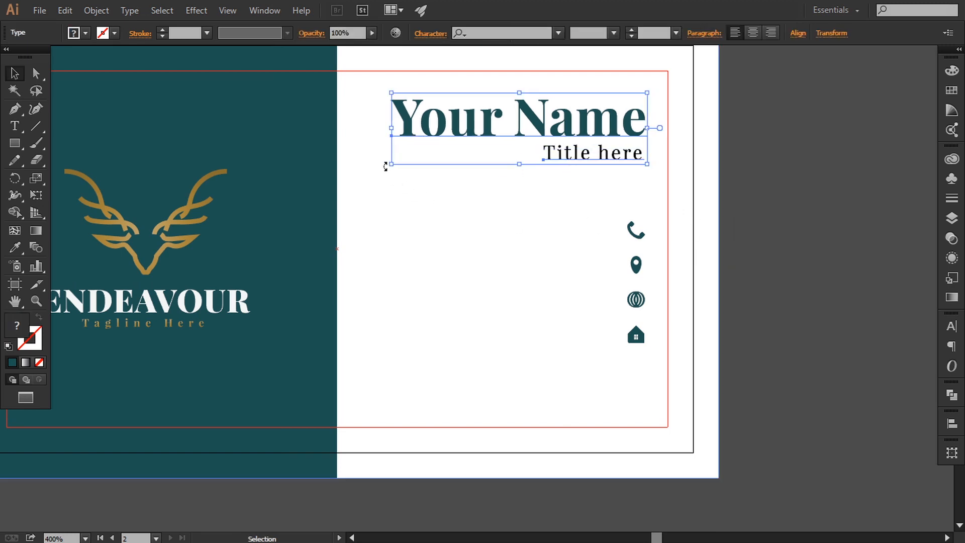
{"action": "left_click", "coordinate": [798, 169]}
Scale "Your Name" down to about 17.54 pt, keeping its right edge in place
{"action": "left_click", "coordinate": [505, 138]}
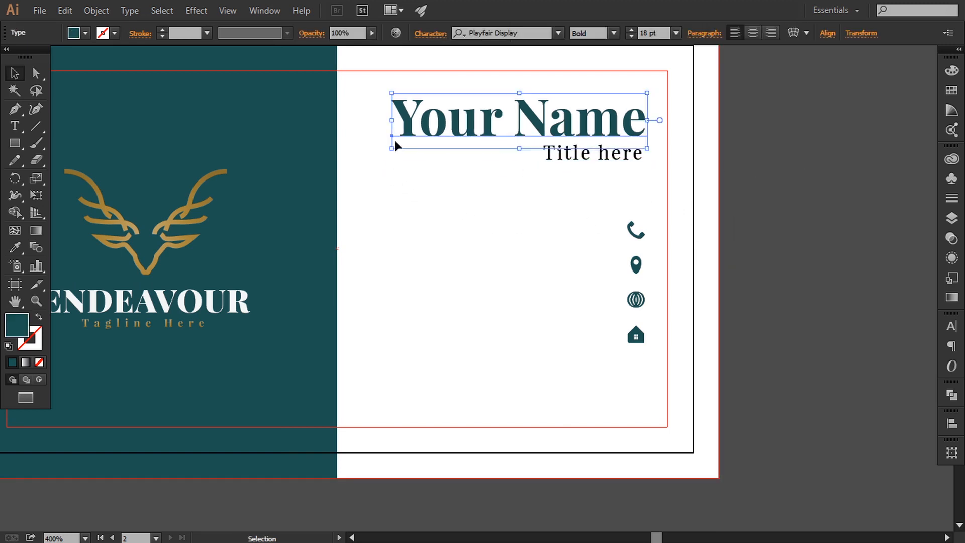
{"action": "left_click_drag", "start_coordinate": [393, 148], "coordinate": [399, 150]}
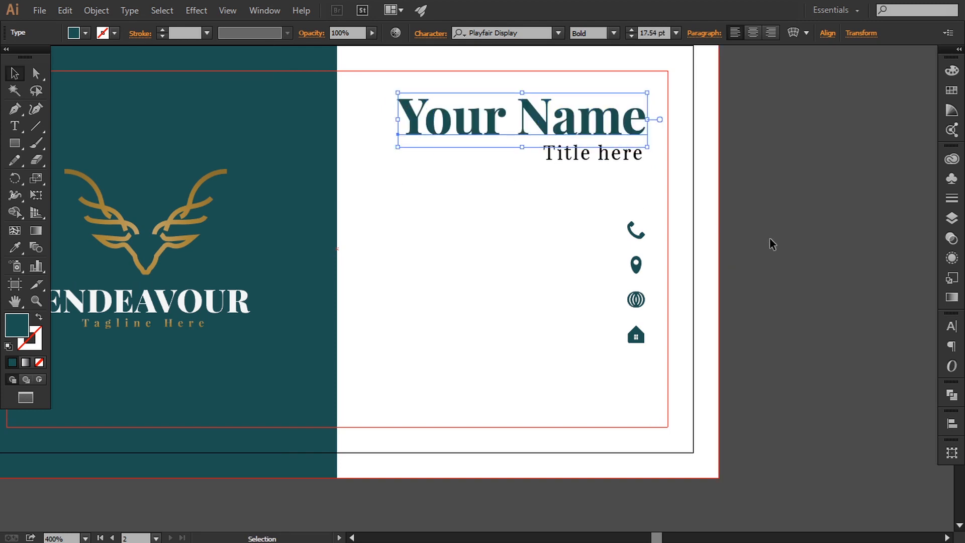
{"action": "left_click", "coordinate": [771, 241]}
Show the rulers and place a vertical guide along the right edge of "Your Name" and the contact icons
{"action": "left_click_drag", "start_coordinate": [781, 249], "coordinate": [771, 253]}
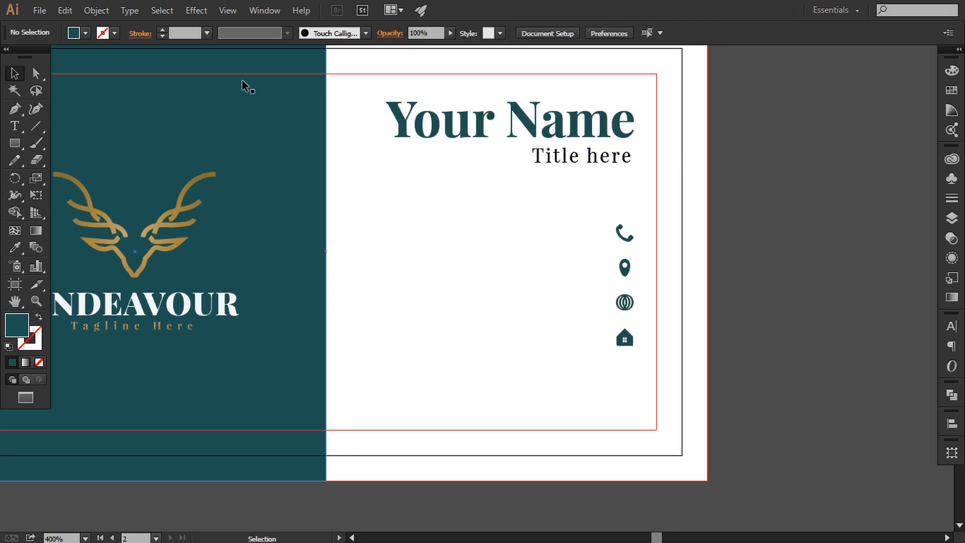
{"action": "left_click", "coordinate": [227, 10]}
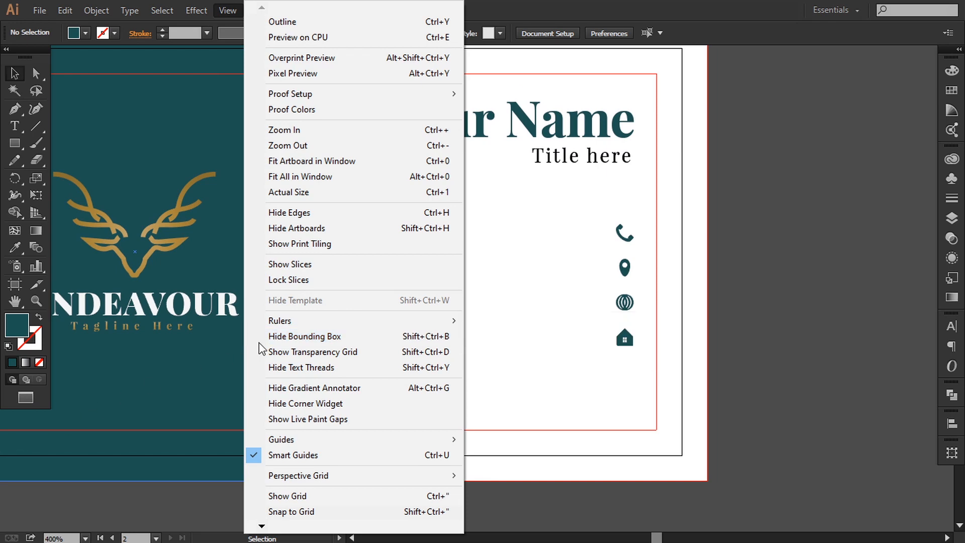
{"action": "mouse_move", "coordinate": [288, 320]}
{"action": "left_click", "coordinate": [491, 324]}
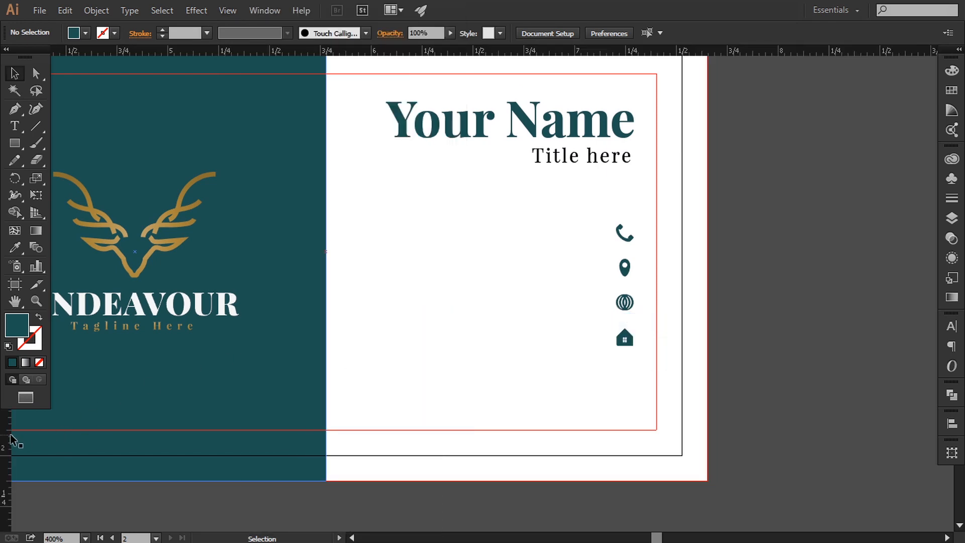
{"action": "left_click_drag", "start_coordinate": [7, 442], "coordinate": [634, 386]}
Add a text object with a placeholder phone number of zeros on the empty canvas beside the card back
{"action": "left_click_drag", "start_coordinate": [741, 320], "coordinate": [616, 313]}
{"action": "left_click", "coordinate": [15, 127]}
{"action": "left_click", "coordinate": [658, 357]}
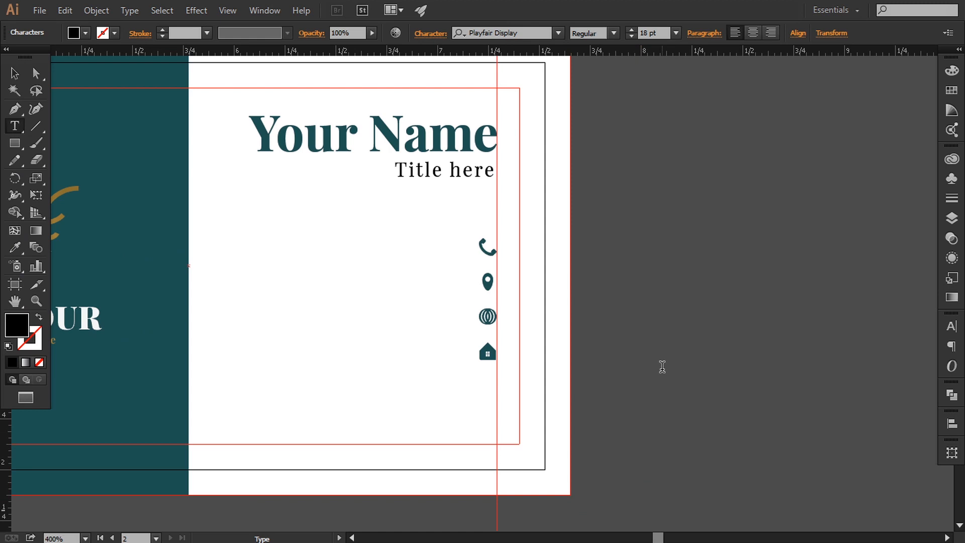
{"action": "type", "text": "+00"}
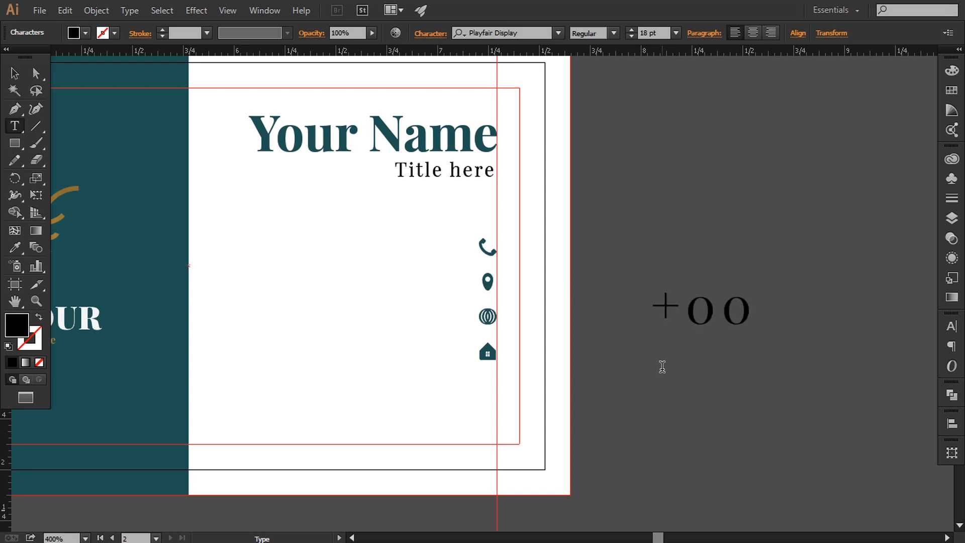
{"action": "type", "text": " 000"}
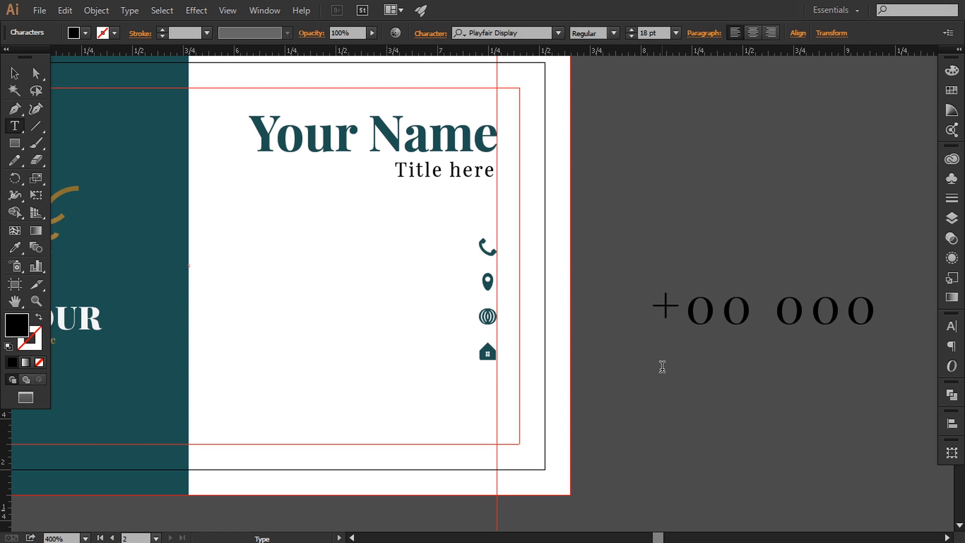
{"action": "type", "text": " 000"}
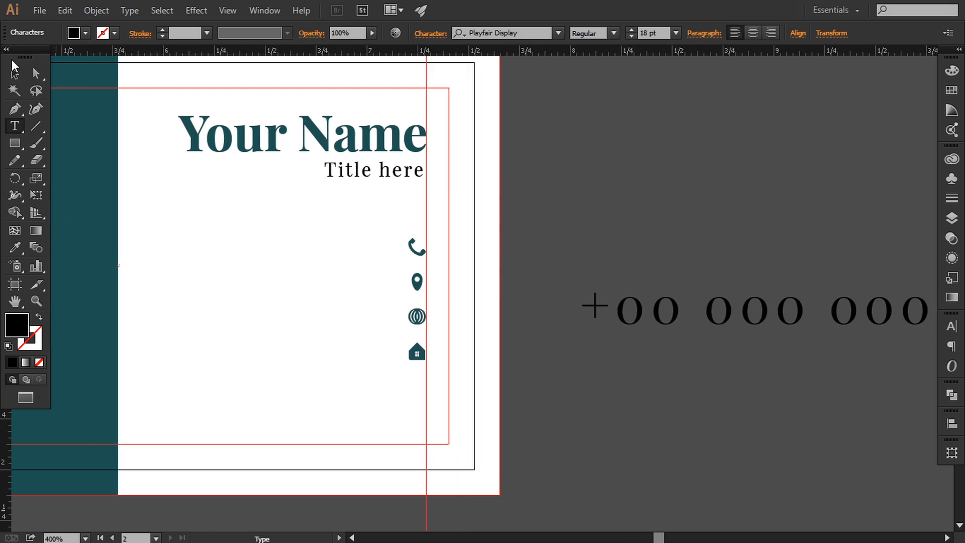
Scale the placeholder phone number down to about 8.02 pt and move it onto the white half just above the phone icon
{"action": "left_click", "coordinate": [14, 66]}
{"action": "left_click_drag", "start_coordinate": [675, 330], "coordinate": [196, 262]}
{"action": "left_click_drag", "start_coordinate": [107, 269], "coordinate": [300, 257]}
{"action": "scroll", "coordinate": [704, 274], "scroll_direction": "left", "scroll_amount": 3}
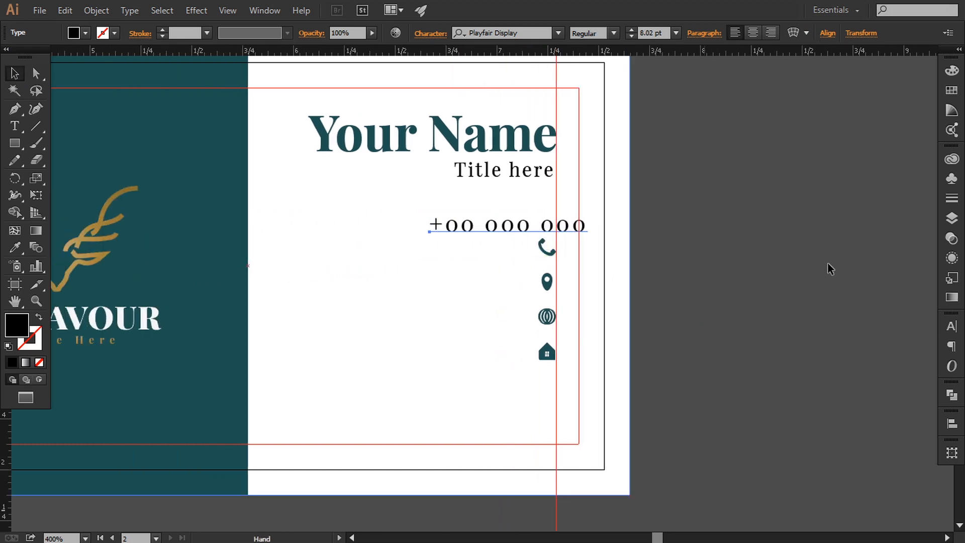
Set the tracking of the placeholder phone number to 0
{"action": "left_click", "coordinate": [430, 35]}
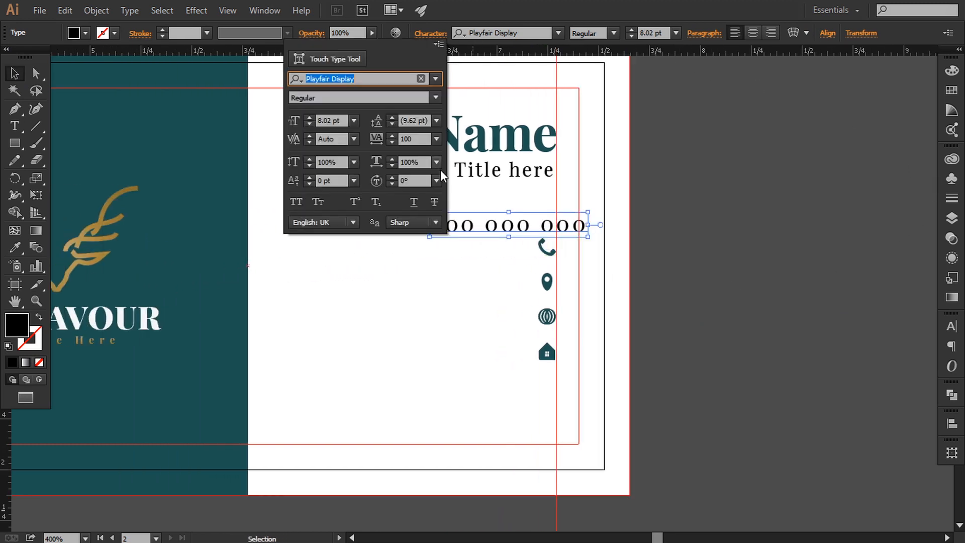
{"action": "left_click", "coordinate": [437, 139]}
{"action": "left_click", "coordinate": [453, 300]}
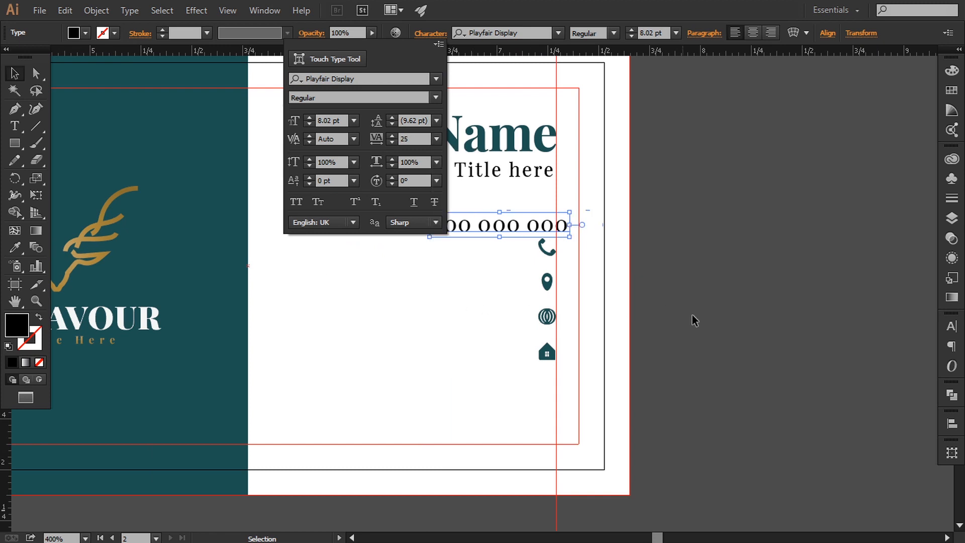
{"action": "left_click", "coordinate": [435, 140]}
{"action": "left_click", "coordinate": [456, 233]}
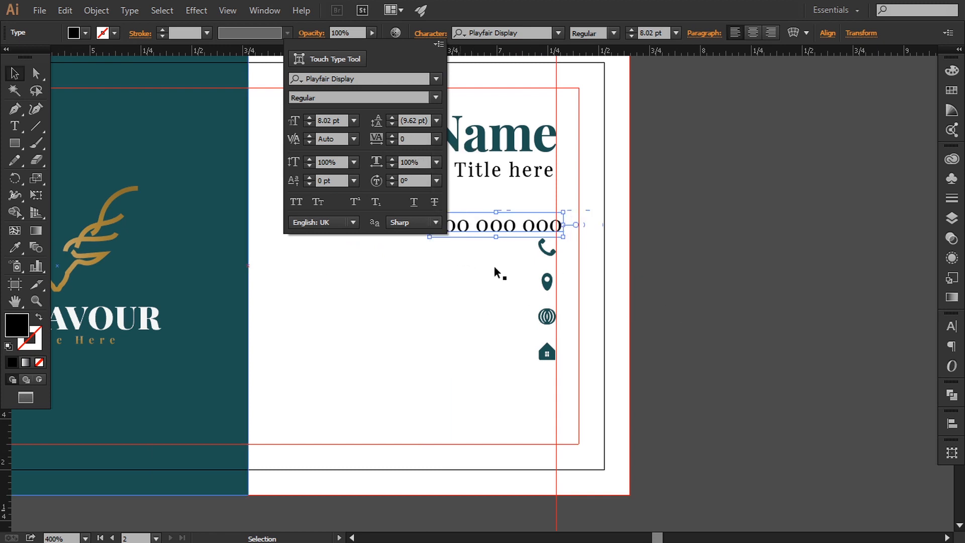
{"action": "left_click", "coordinate": [493, 266]}
Place the placeholder phone number to the left of the phone icon, vertically centred on it, and deselect it
{"action": "left_click_drag", "start_coordinate": [511, 235], "coordinate": [475, 252]}
{"action": "key", "text": "Down"}
{"action": "key", "text": "Down"}
{"action": "key", "text": "Down"}
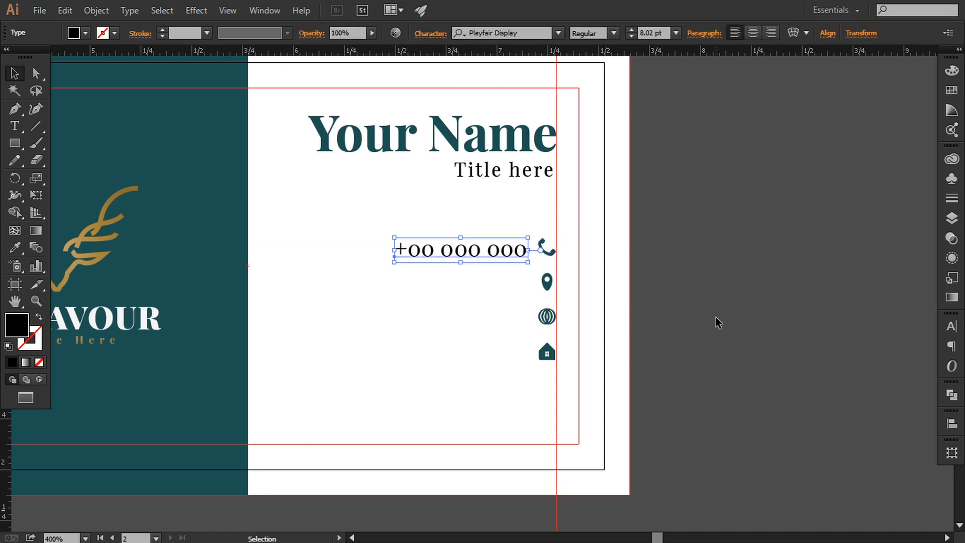
{"action": "key", "text": "Up"}
{"action": "key", "text": "Up"}
{"action": "left_click", "coordinate": [713, 317]}
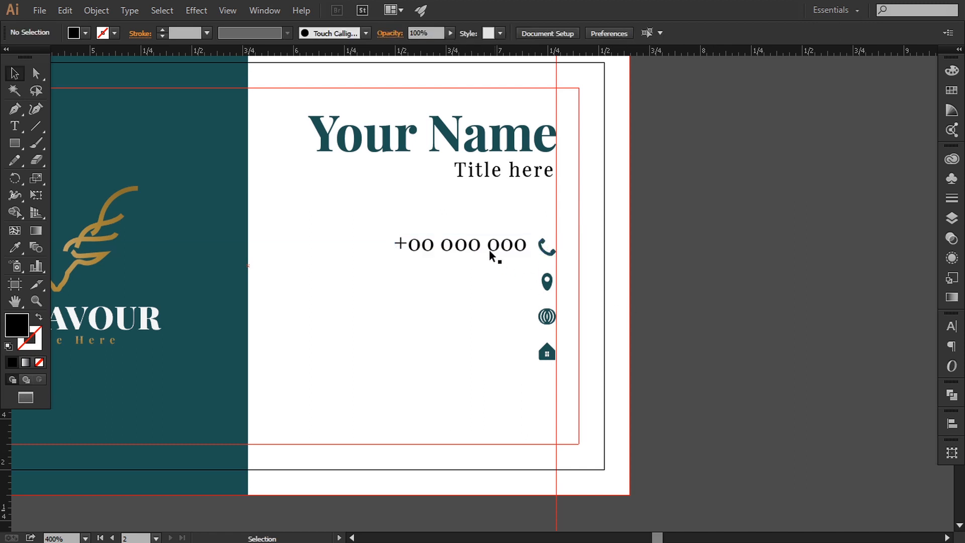
{"action": "left_click", "coordinate": [491, 255]}
{"action": "left_click", "coordinate": [711, 329]}
{"action": "left_click", "coordinate": [446, 252]}
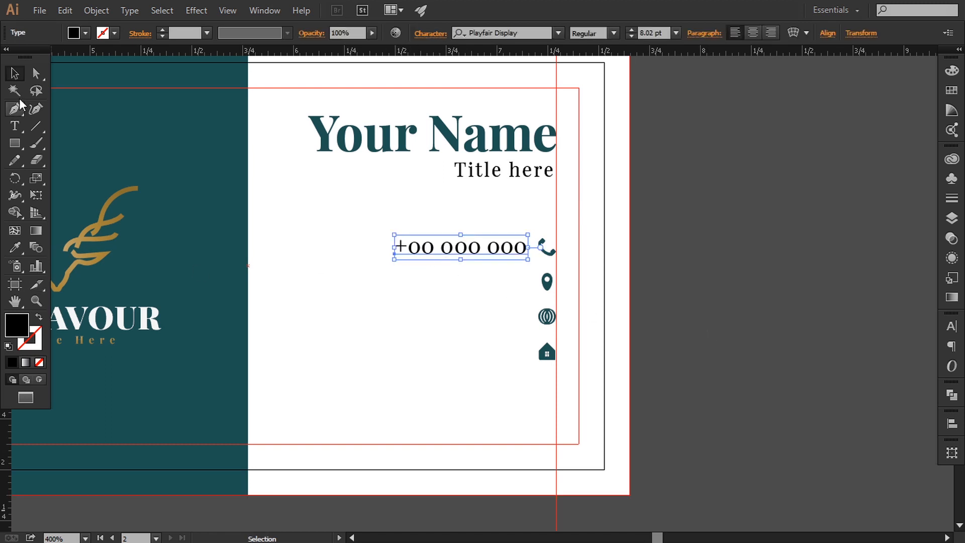
{"action": "left_click", "coordinate": [745, 334]}
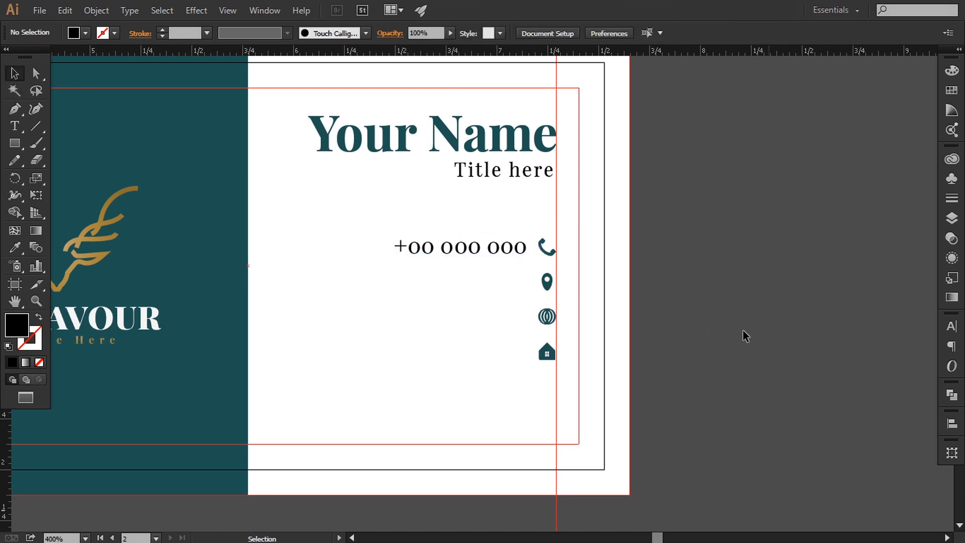
Append a group of four zeros to the end of the placeholder phone number
{"action": "left_click", "coordinate": [15, 126]}
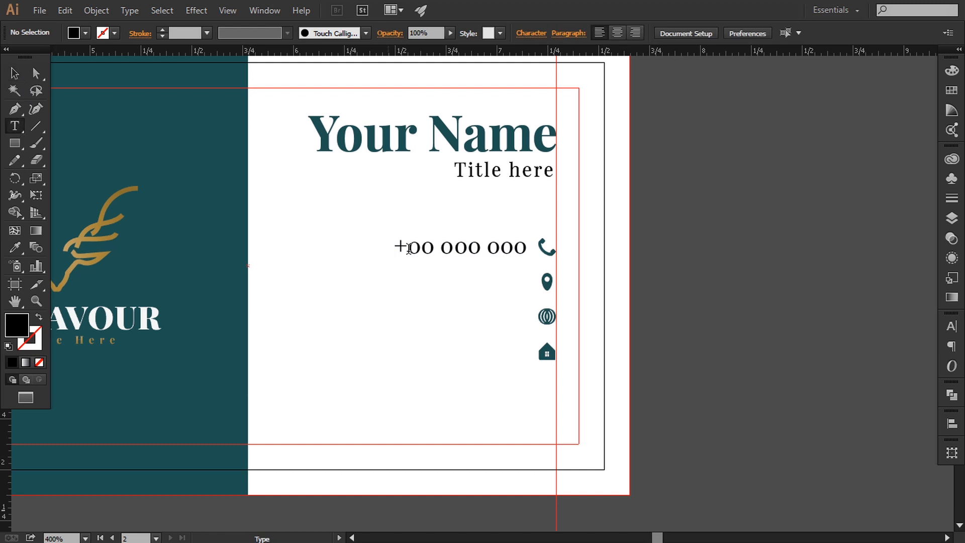
{"action": "left_click", "coordinate": [443, 246]}
{"action": "type", "text": "000"}
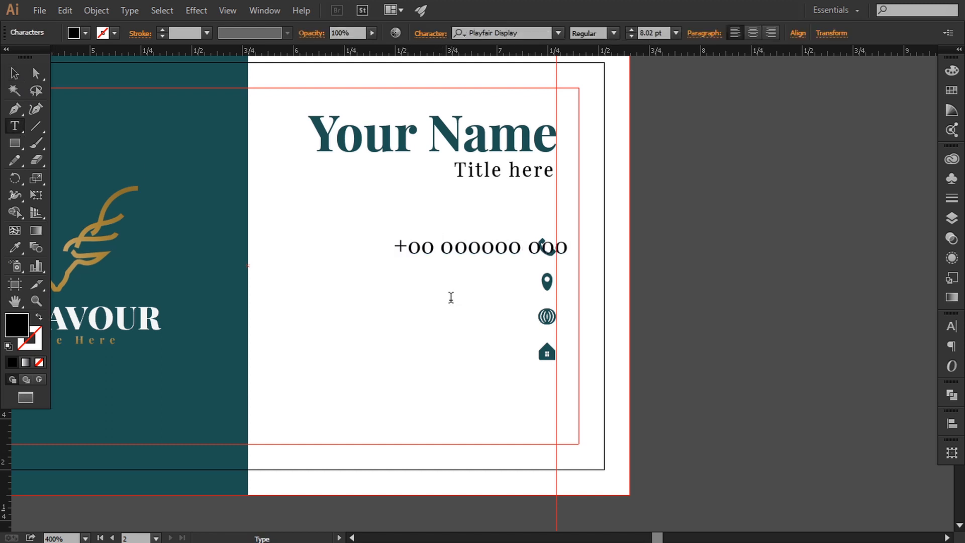
{"action": "key", "text": "BackSpace"}
{"action": "key", "text": "BackSpace"}
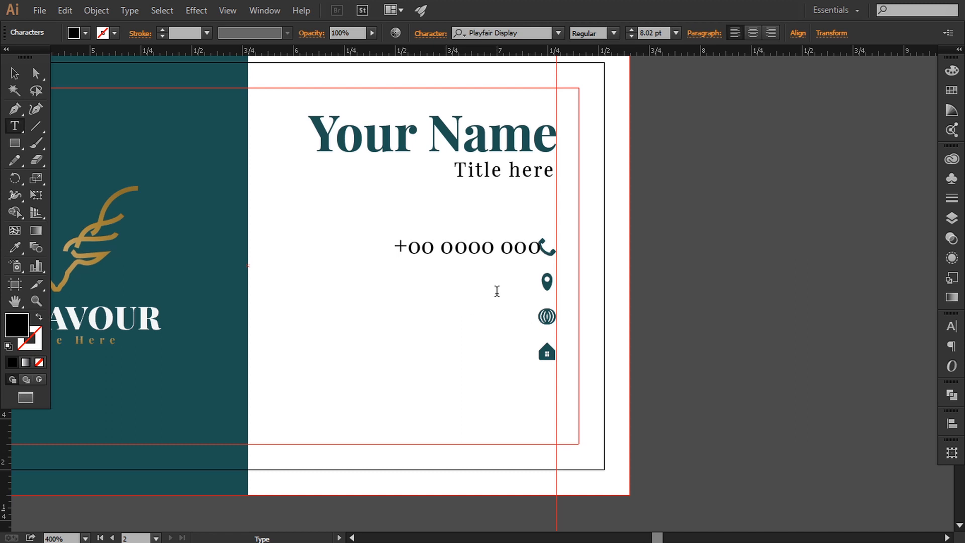
{"action": "key", "text": "BackSpace"}
{"action": "type", "text": "00"}
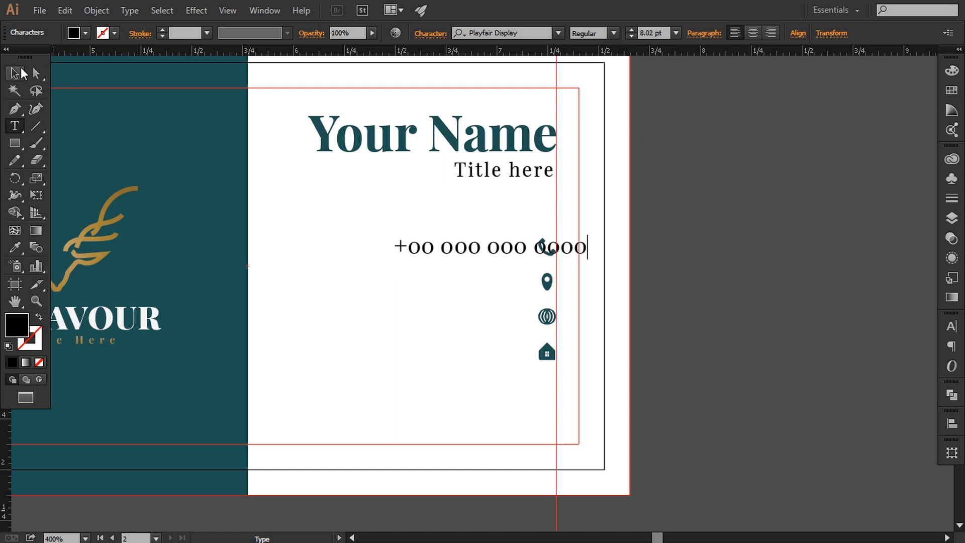
Nudge the extended placeholder phone number left until it ends just before the phone icon, and deselect it
{"action": "key", "text": "Escape"}
{"action": "key", "text": "Left"}
{"action": "key", "text": "Left"}
{"action": "key", "text": "Left"}
{"action": "key", "text": "Left"}
{"action": "key", "text": "Left"}
{"action": "key", "text": "Left"}
{"action": "key", "text": "Left"}
{"action": "key", "text": "Left"}
{"action": "key", "text": "Left"}
{"action": "key", "text": "Left"}
{"action": "key", "text": "Left"}
{"action": "key", "text": "Left"}
{"action": "key", "text": "Left"}
{"action": "key", "text": "Left"}
{"action": "key", "text": "Left"}
{"action": "key", "text": "Left"}
{"action": "key", "text": "Left"}
{"action": "key", "text": "Left"}
{"action": "key", "text": "Left"}
{"action": "key", "text": "Left"}
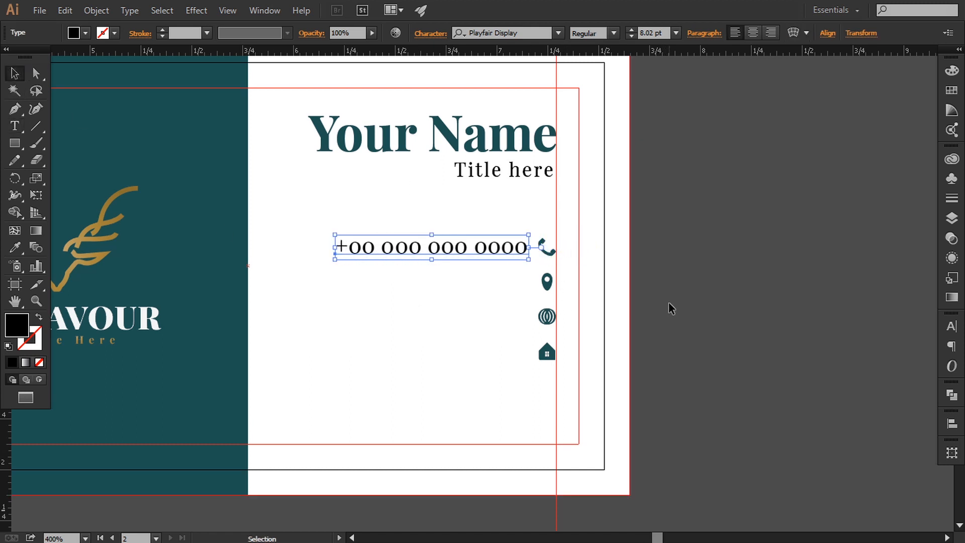
{"action": "left_click", "coordinate": [668, 303]}
{"action": "scroll", "coordinate": [683, 370], "scroll_direction": "down", "scroll_amount": 1}
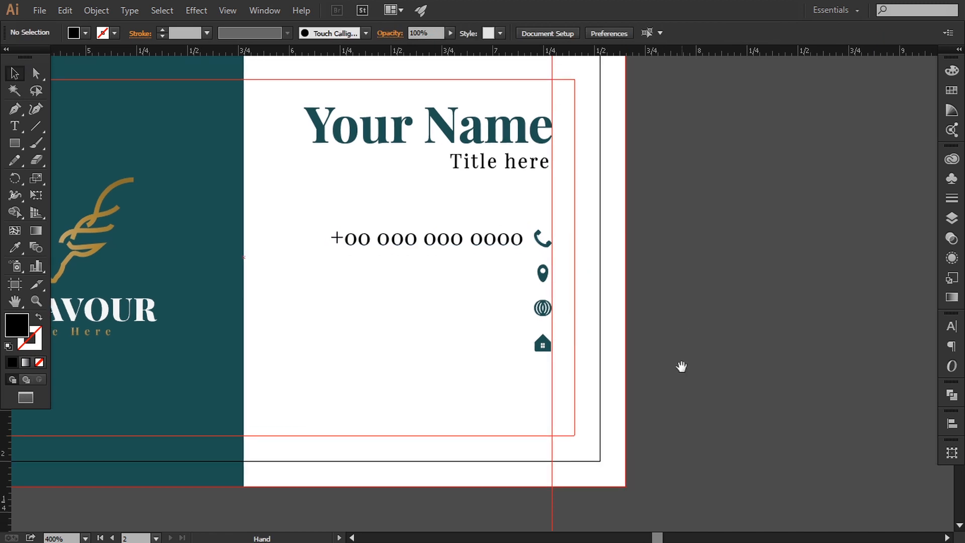
{"action": "left_click", "coordinate": [518, 250]}
{"action": "key", "text": "Left"}
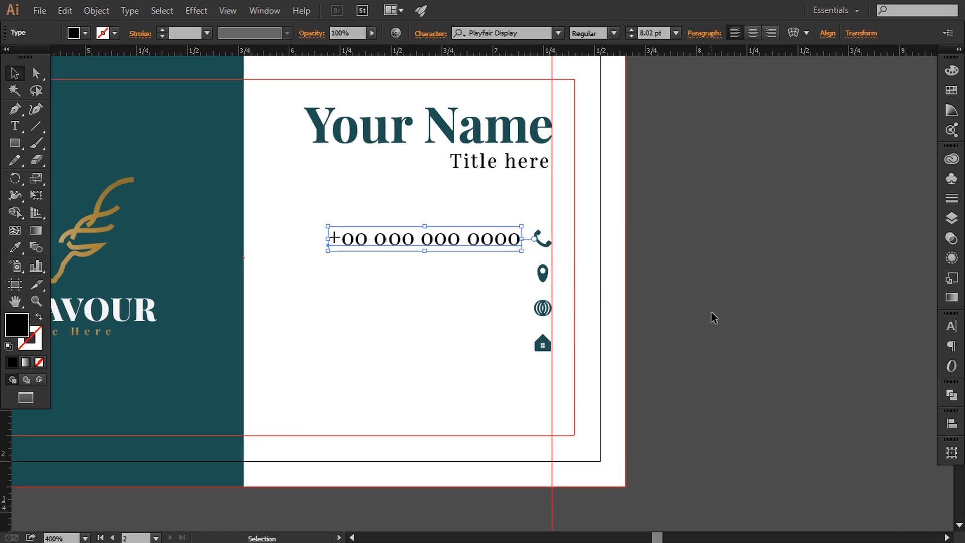
{"action": "left_click", "coordinate": [710, 312]}
Duplicate the placeholder phone number straight below, level with the location pin icon
{"action": "left_click_drag", "start_coordinate": [432, 248], "coordinate": [439, 282], "text": "alt"}
{"action": "key", "text": "Up"}
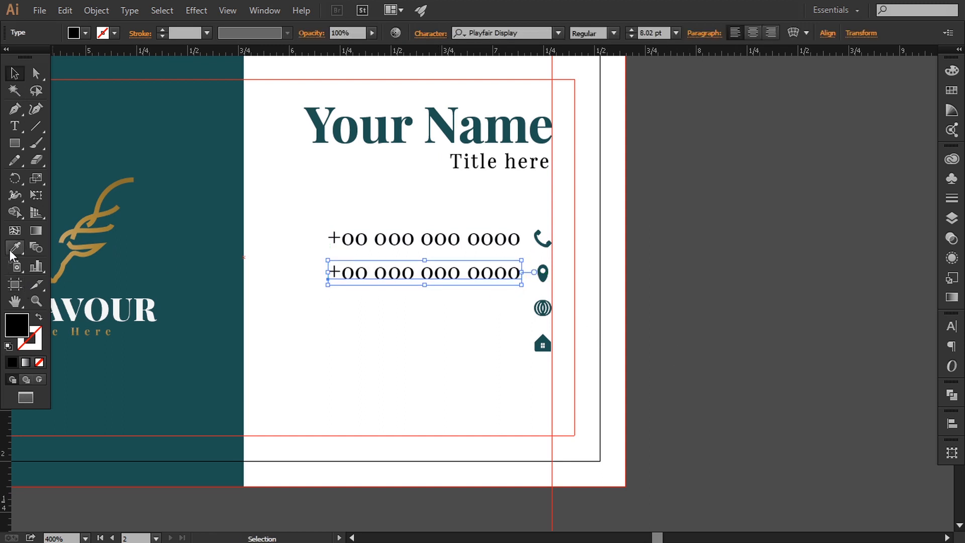
Replace the duplicated phone number beside the location pin icon with the text "Oakland city"
{"action": "left_click", "coordinate": [15, 142]}
{"action": "left_click", "coordinate": [15, 126]}
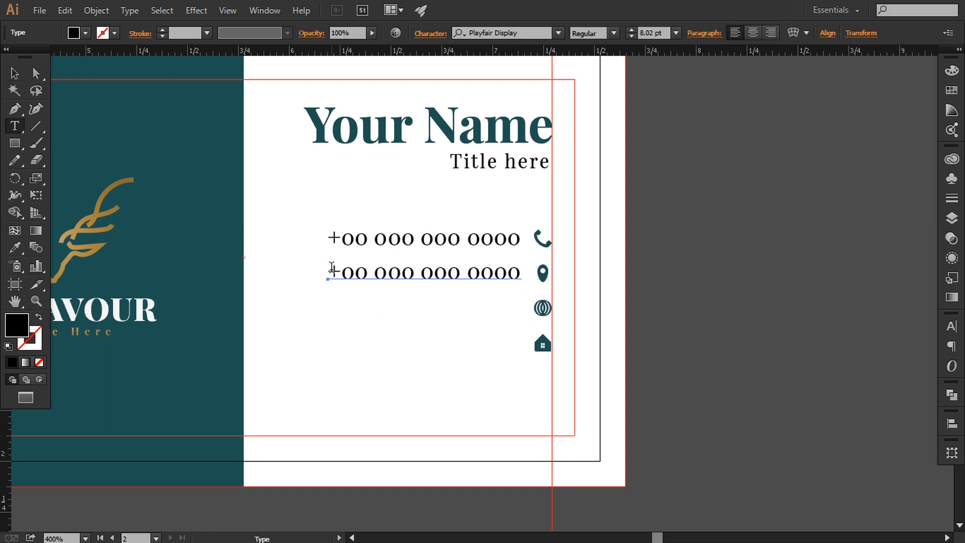
{"action": "left_click_drag", "start_coordinate": [331, 272], "coordinate": [526, 272]}
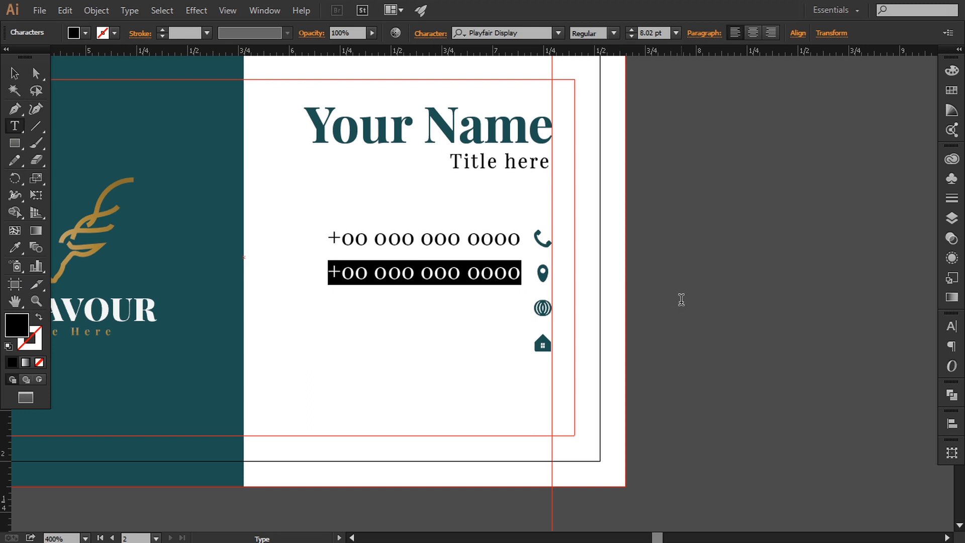
{"action": "type", "text": "O"}
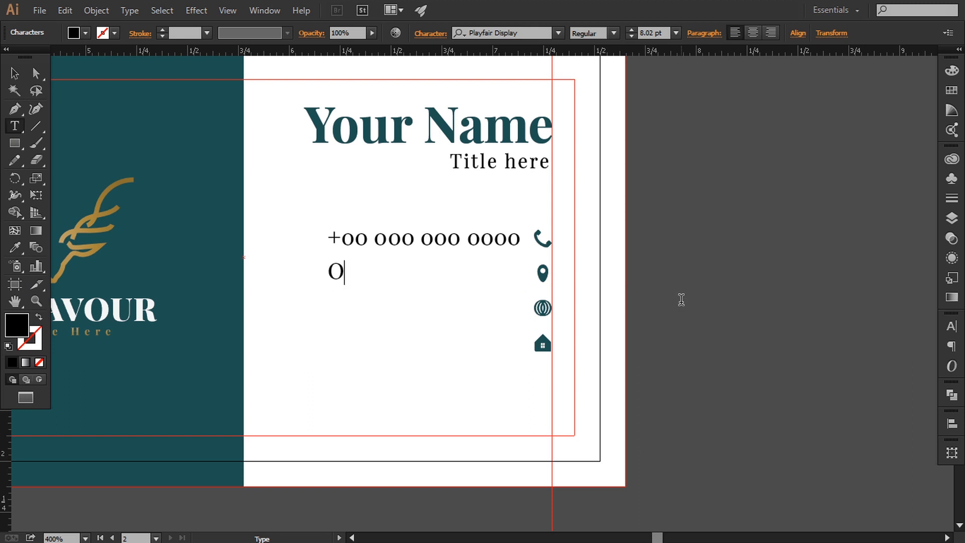
{"action": "type", "text": "akland city"}
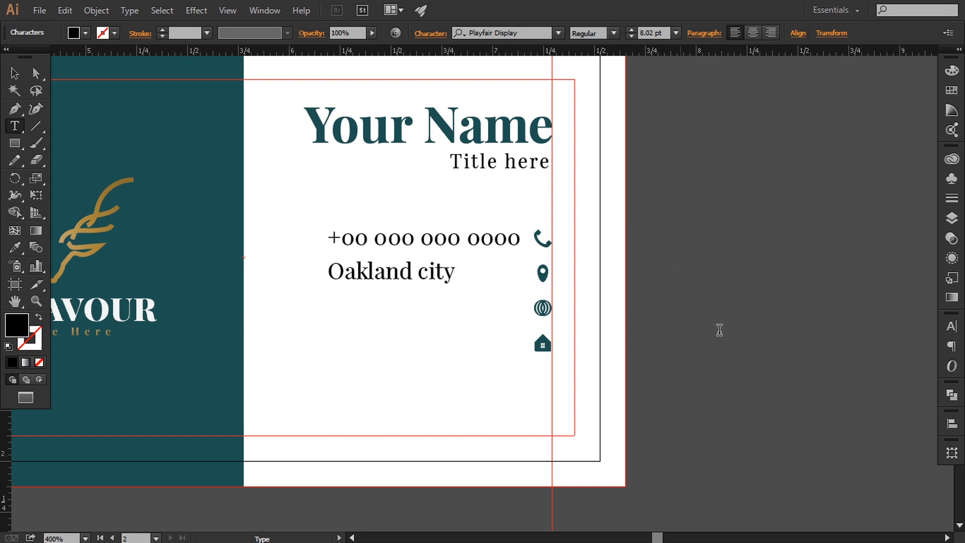
Move the city line right until it ends just before the location pin icon, and duplicate it straight below, level with the globe icon
{"action": "left_click", "coordinate": [15, 73]}
{"action": "left_click_drag", "start_coordinate": [413, 270], "coordinate": [463, 311]}
{"action": "left_click", "coordinate": [677, 370]}
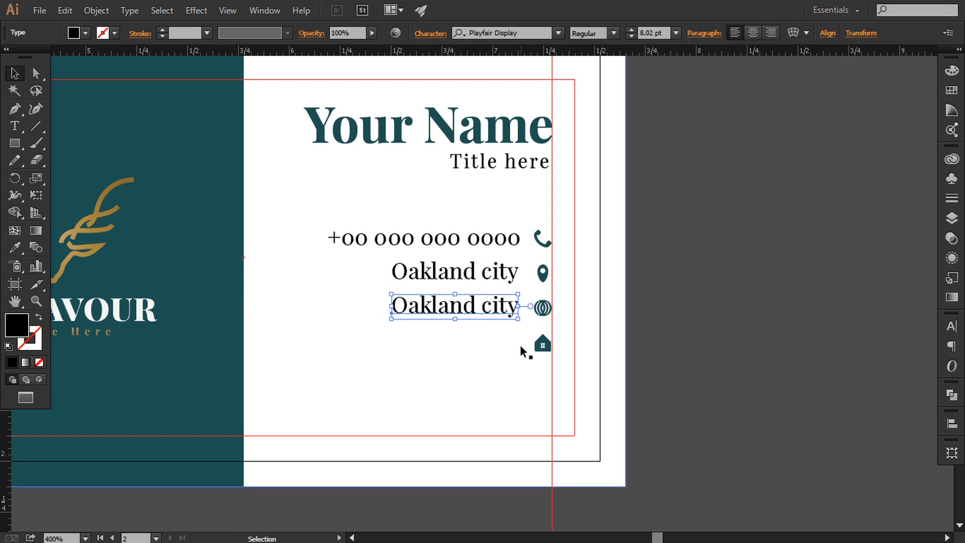
{"action": "double_click", "coordinate": [397, 303]}
{"action": "key", "text": "ctrl+a"}
{"action": "type", "text": "W"}
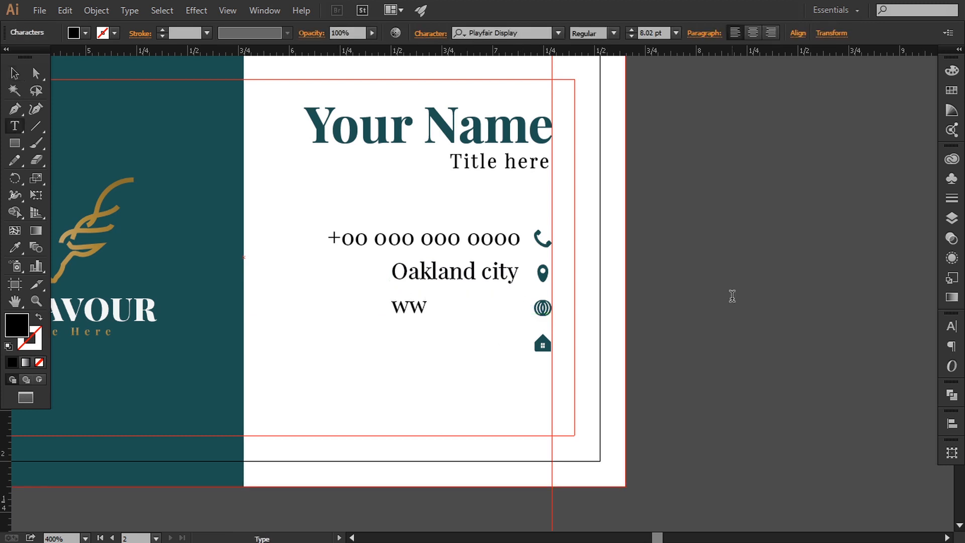
{"action": "type", "text": "ww.website.com"}
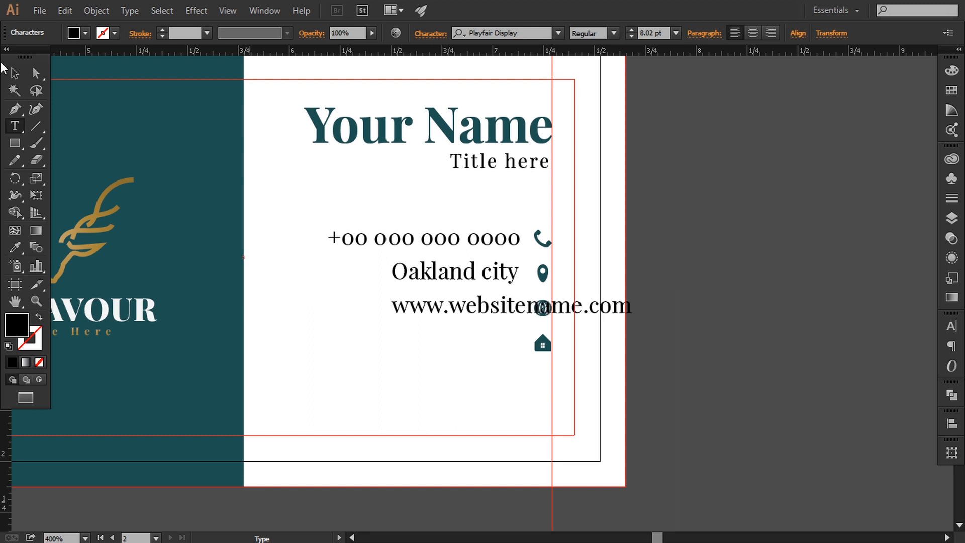
Move the website line left until it ends just before the globe icon, and deselect it
{"action": "left_click", "coordinate": [14, 73]}
{"action": "left_click_drag", "start_coordinate": [465, 305], "coordinate": [351, 306]}
{"action": "left_click", "coordinate": [599, 383]}
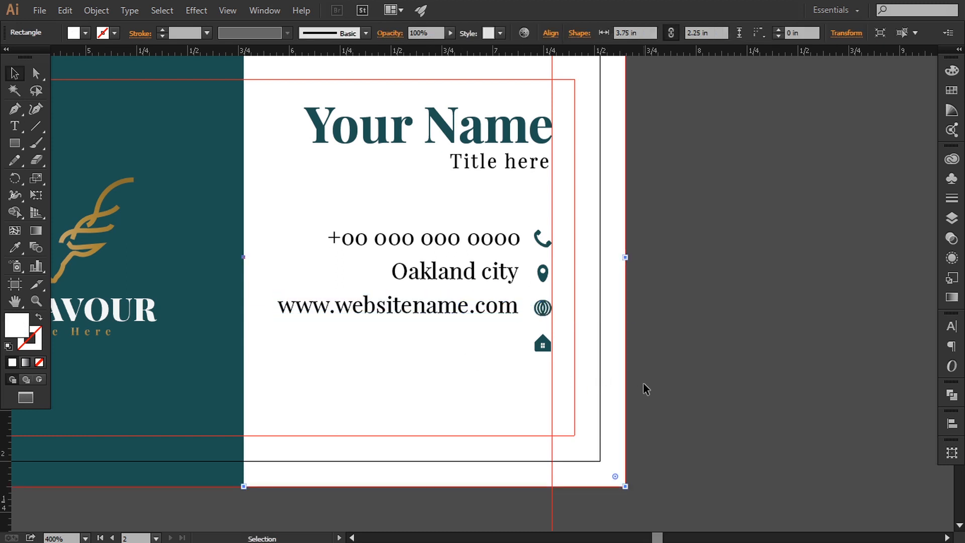
{"action": "key", "text": "ctrl+shift+a"}
Duplicate the website line straight below, level with the house icon, and replace the copy's text with a placeholder street address
{"action": "left_click_drag", "start_coordinate": [445, 312], "coordinate": [443, 349]}
{"action": "key", "text": "t"}
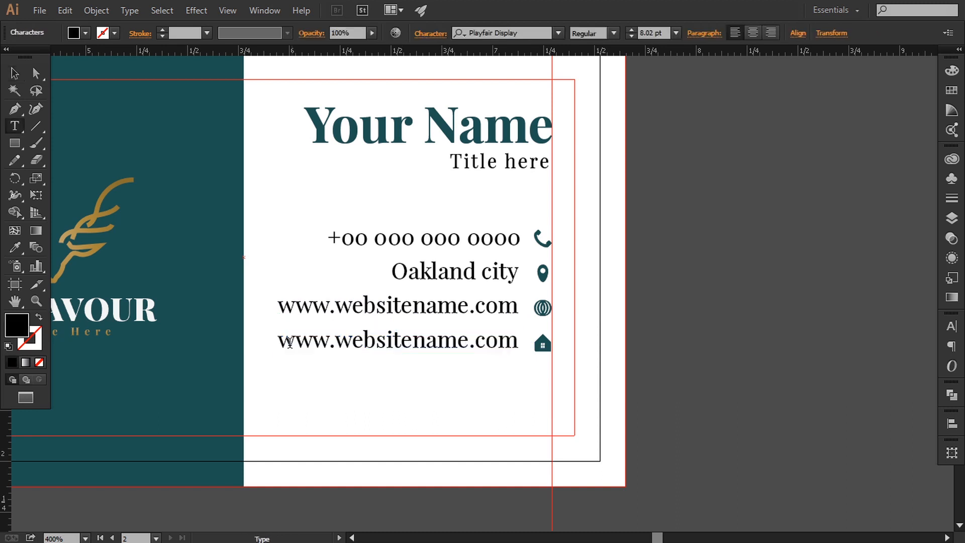
{"action": "left_click_drag", "start_coordinate": [280, 342], "coordinate": [565, 343]}
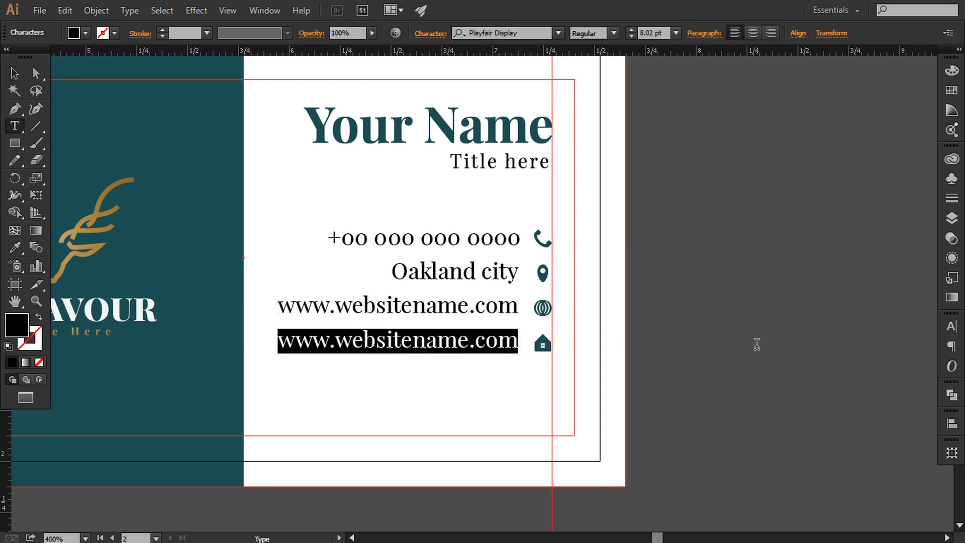
{"action": "type", "text": "South street NO. 10"}
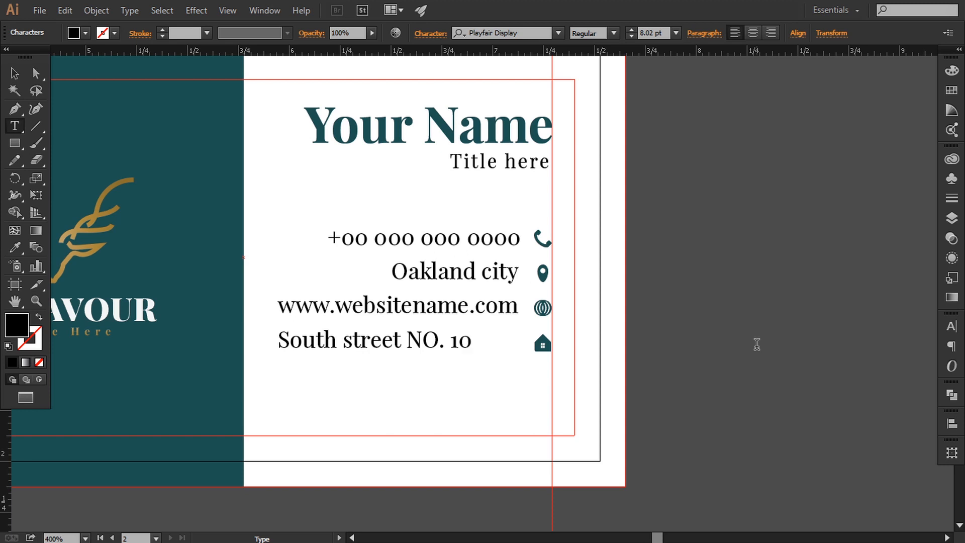
Move the street address line right until it ends just before the house icon, and deselect it
{"action": "left_click", "coordinate": [15, 73]}
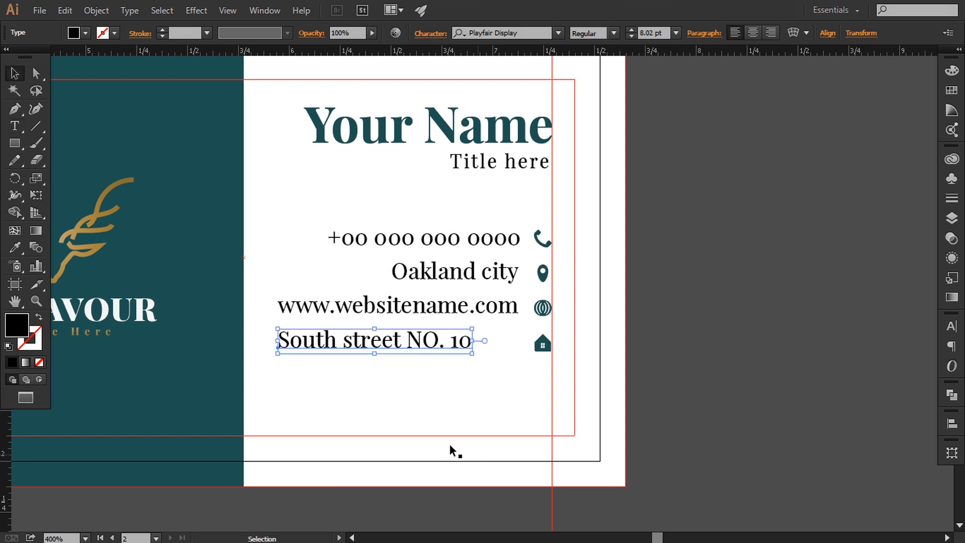
{"action": "left_click_drag", "start_coordinate": [301, 350], "coordinate": [351, 350]}
{"action": "left_click", "coordinate": [628, 322]}
Reduce the street address line's font size to 6 pt and move it right until it ends just before the house icon again
{"action": "left_click", "coordinate": [451, 341]}
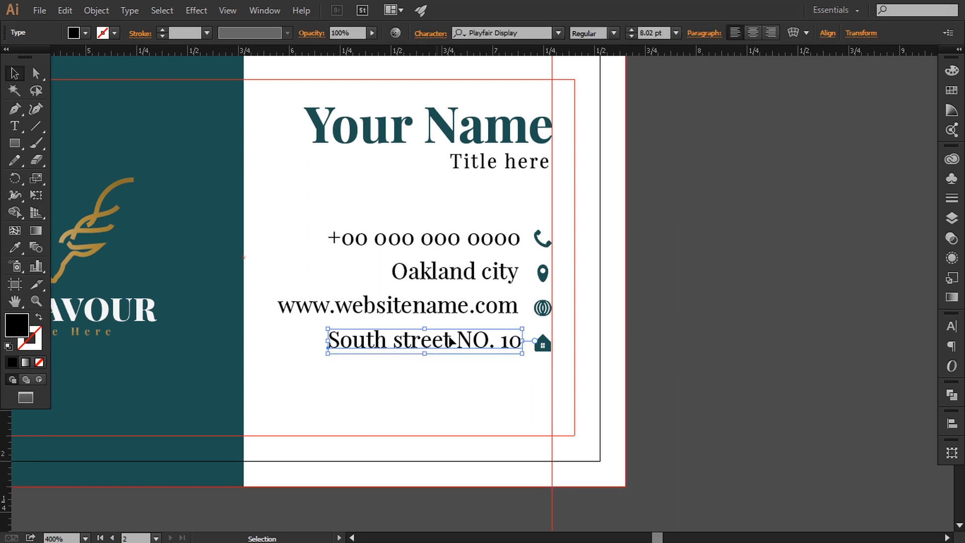
{"action": "key", "text": "Down"}
{"action": "key", "text": "Down"}
{"action": "key", "text": "Down"}
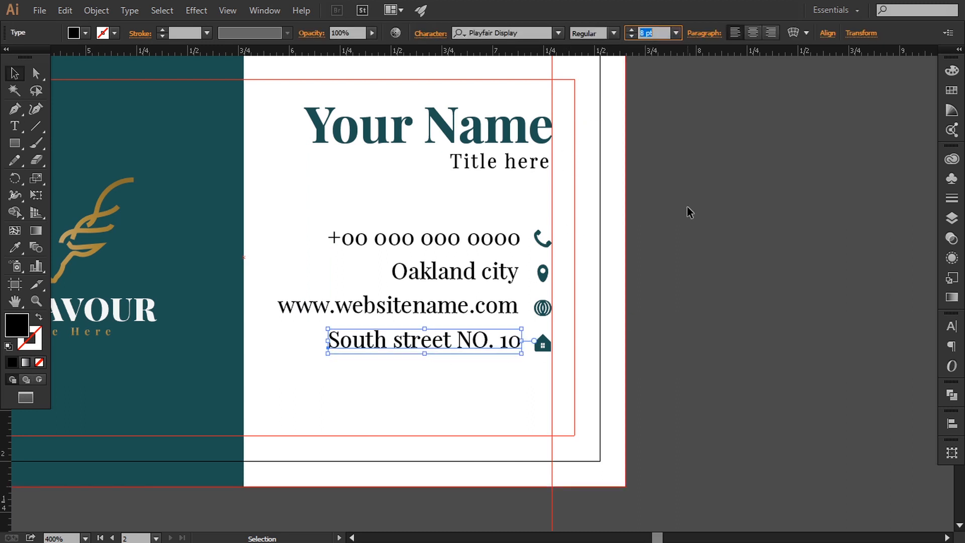
{"action": "left_click", "coordinate": [695, 288]}
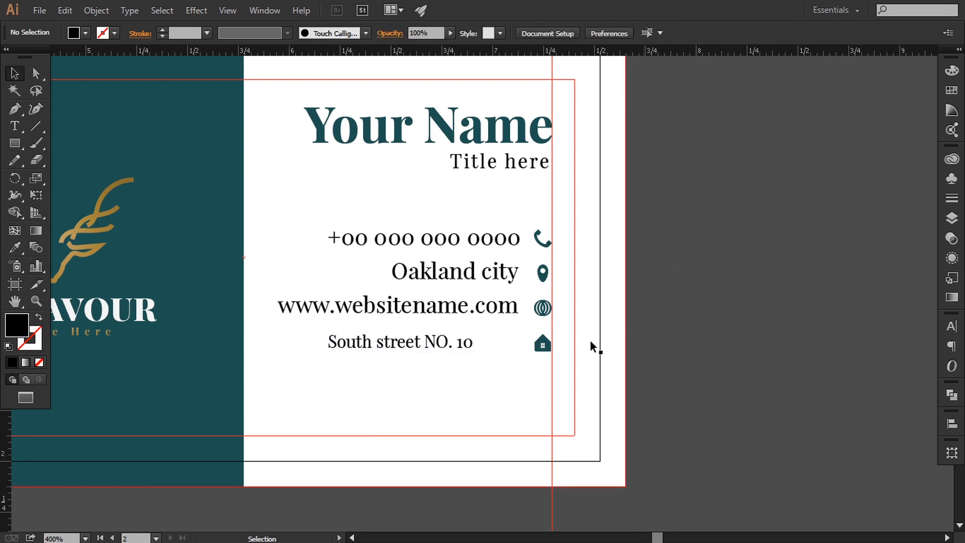
{"action": "left_click_drag", "start_coordinate": [422, 345], "coordinate": [469, 346]}
{"action": "left_click", "coordinate": [765, 388]}
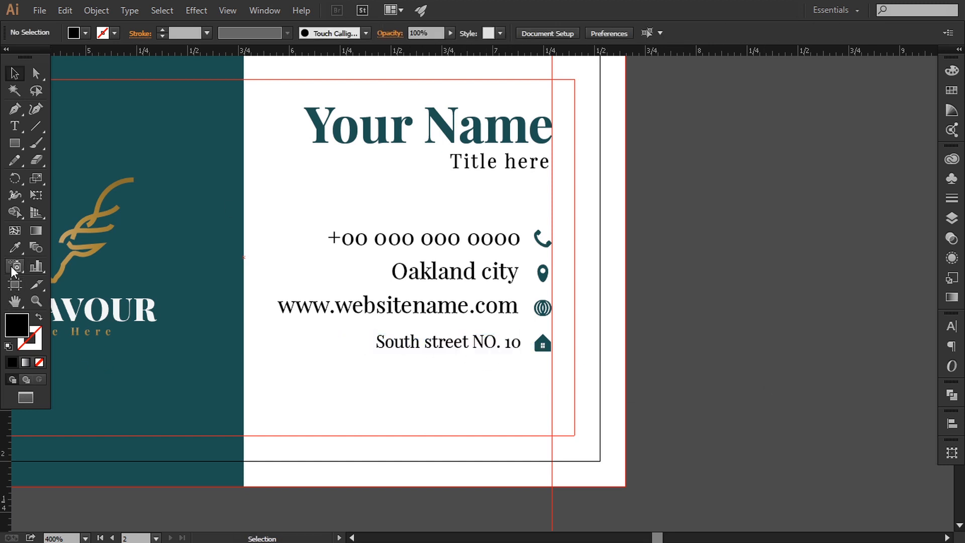
Change the uppercase "NO" in the street address line to lowercase "no"
{"action": "left_click", "coordinate": [15, 130]}
{"action": "left_click_drag", "start_coordinate": [472, 343], "coordinate": [496, 342]}
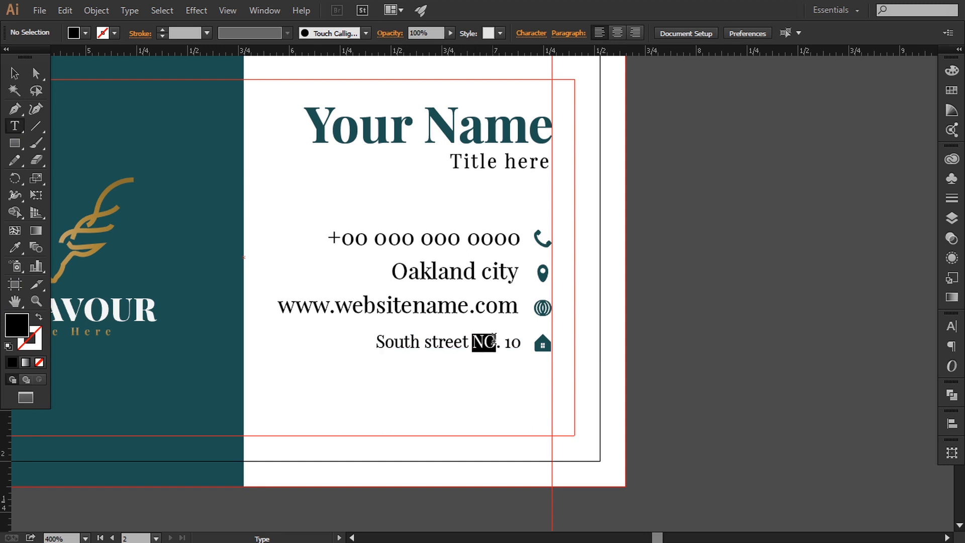
{"action": "type", "text": "no"}
{"action": "key", "text": "Escape"}
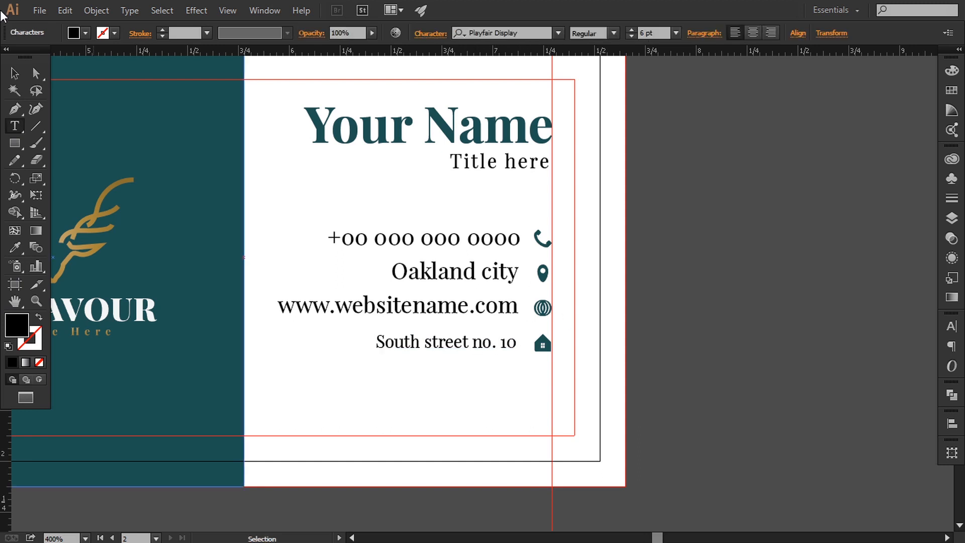
{"action": "left_click", "coordinate": [680, 329]}
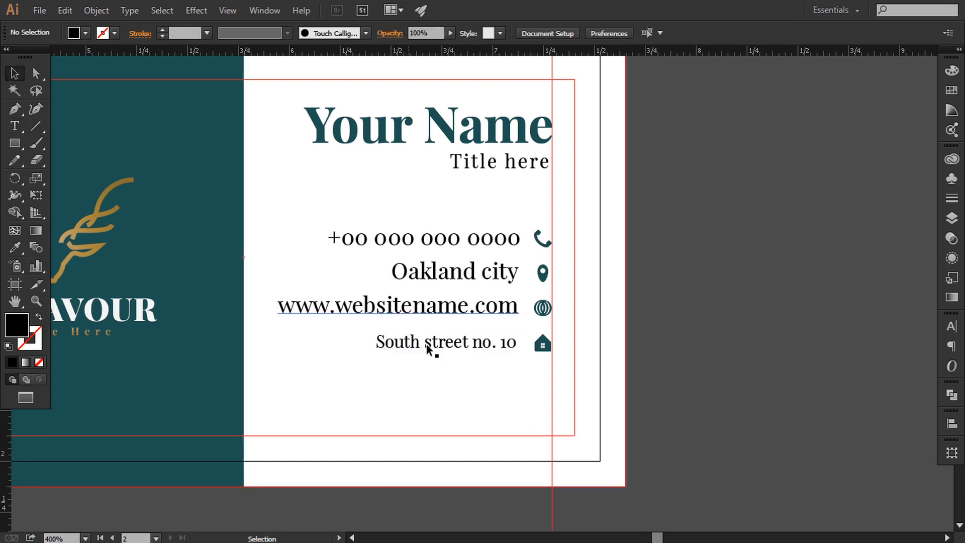
Set the website line's font size to 6 pt
{"action": "left_click", "coordinate": [425, 310]}
{"action": "left_click", "coordinate": [653, 34]}
{"action": "type", "text": "8"}
{"action": "key", "text": "Return"}
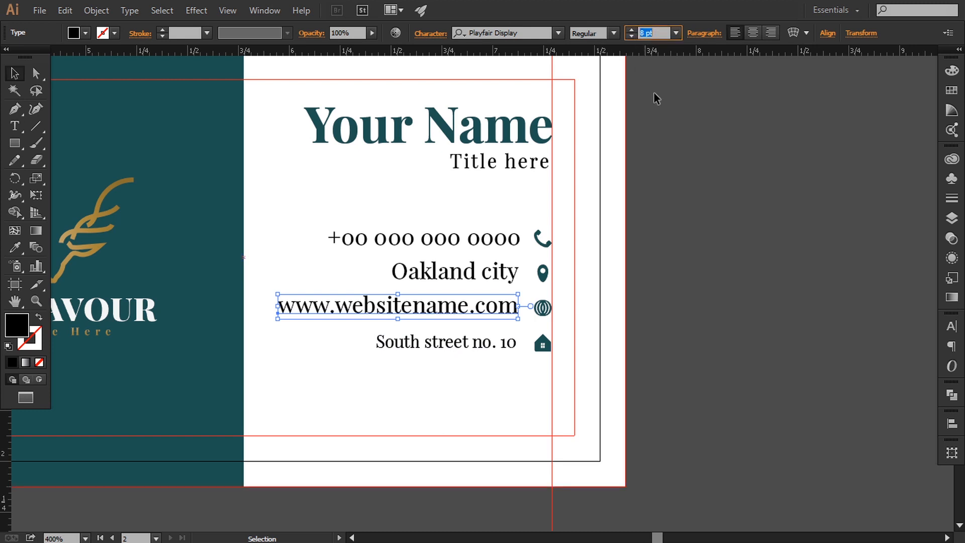
{"action": "left_click", "coordinate": [689, 196]}
Nudge the website line right until it ends just before the globe icon, and deselect it
{"action": "left_click", "coordinate": [425, 313]}
{"action": "key", "text": "Right"}
{"action": "key", "text": "Right"}
{"action": "key", "text": "Right"}
{"action": "key", "text": "Right"}
{"action": "key", "text": "Right"}
{"action": "key", "text": "Right"}
{"action": "key", "text": "Right"}
{"action": "key", "text": "Right"}
{"action": "key", "text": "Right"}
{"action": "key", "text": "Right"}
{"action": "key", "text": "Right"}
{"action": "key", "text": "Right"}
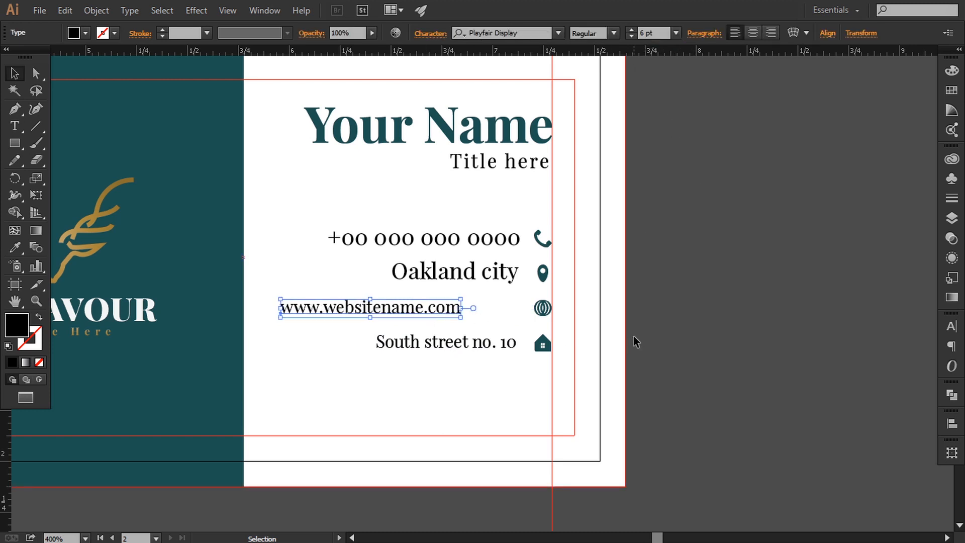
{"action": "key", "text": "Right"}
{"action": "key", "text": "Right"}
{"action": "key", "text": "Right"}
{"action": "key", "text": "Right"}
{"action": "key", "text": "Right"}
{"action": "key", "text": "Right"}
{"action": "key", "text": "Right"}
{"action": "key", "text": "Right"}
{"action": "key", "text": "Right"}
{"action": "left_click", "coordinate": [634, 336]}
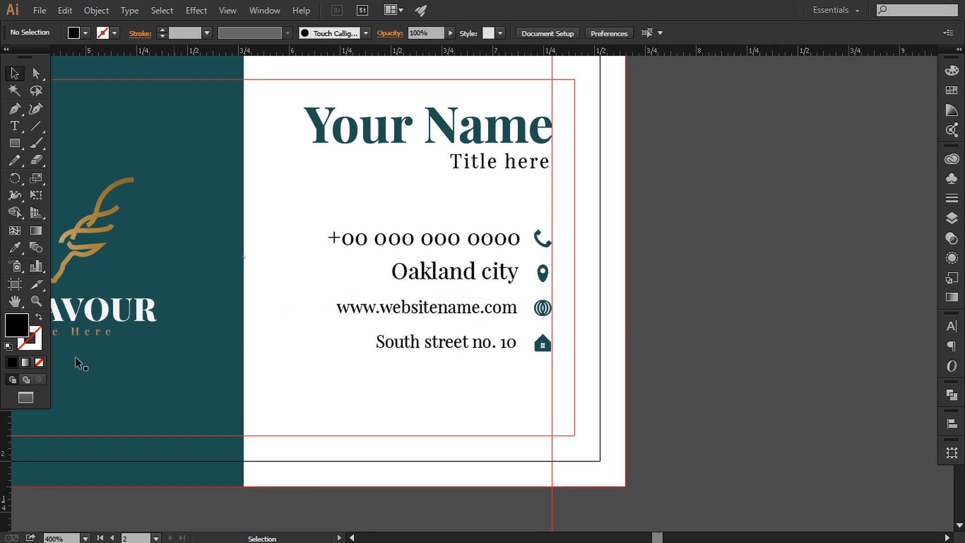
Add a vertical guide at the phone number's right end and nudge the website and street address lines right to meet it
{"action": "left_click_drag", "start_coordinate": [6, 431], "coordinate": [520, 416]}
{"action": "left_click", "coordinate": [510, 308]}
{"action": "key", "text": "Right"}
{"action": "left_click", "coordinate": [689, 336]}
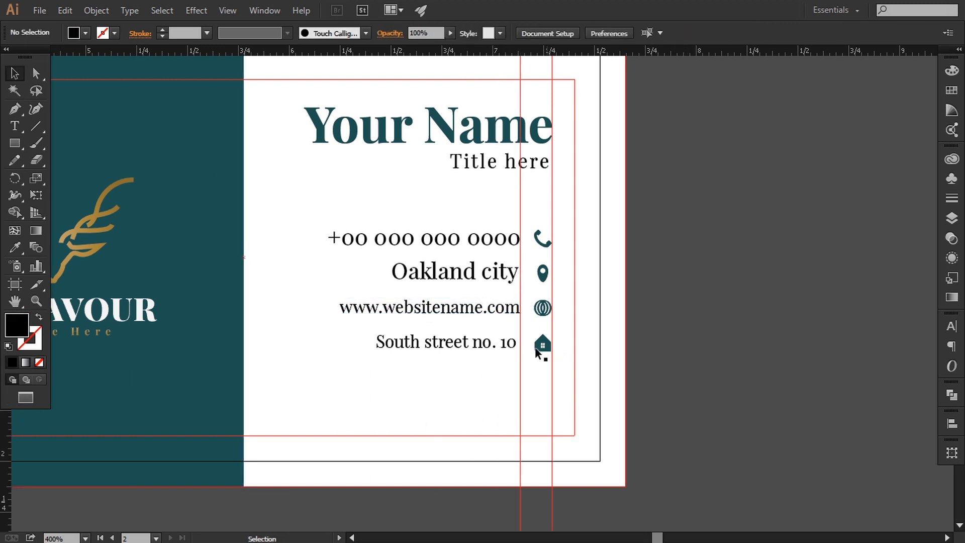
{"action": "left_click", "coordinate": [505, 346]}
{"action": "key", "text": "Right"}
Set the "Oakland city" line's font size to 6 pt
{"action": "left_click", "coordinate": [495, 280]}
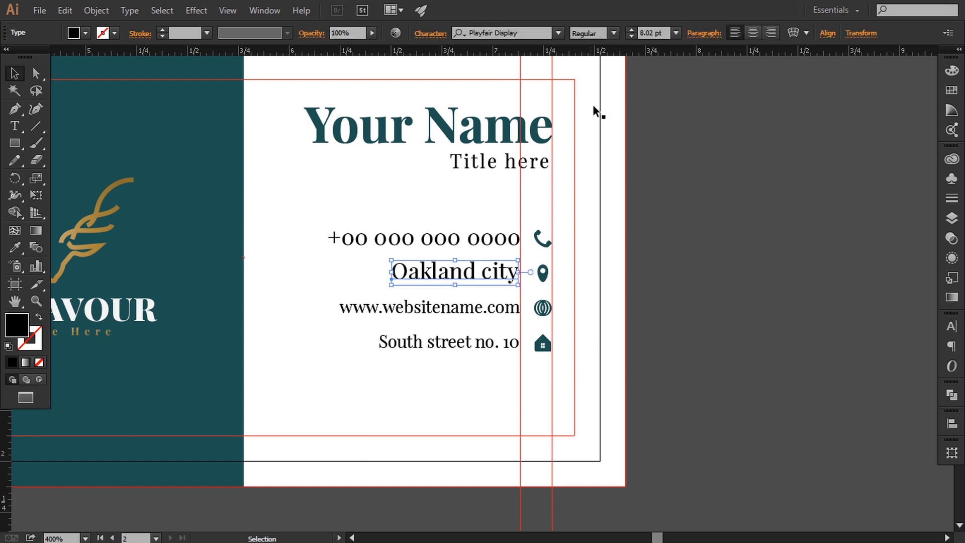
{"action": "left_click", "coordinate": [651, 32]}
{"action": "key", "text": "Down"}
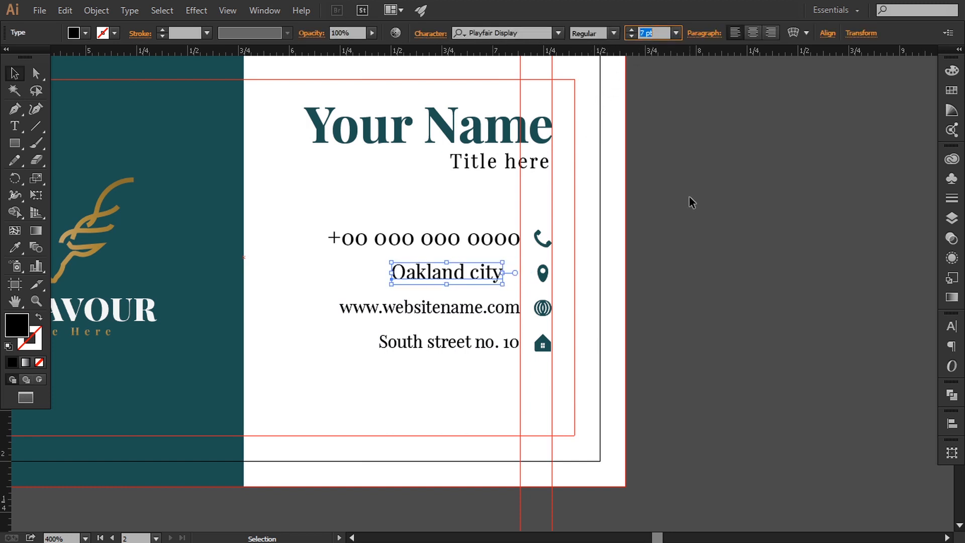
{"action": "key", "text": "Down"}
{"action": "left_click", "coordinate": [688, 230]}
Nudge the "Oakland city" line right until it ends at the vertical guide, and deselect it
{"action": "left_click", "coordinate": [436, 276]}
{"action": "key", "text": "Right"}
{"action": "key", "text": "Right"}
{"action": "key", "text": "Right"}
{"action": "key", "text": "Right"}
{"action": "key", "text": "Right"}
{"action": "key", "text": "Right"}
{"action": "key", "text": "Right"}
{"action": "key", "text": "Right"}
{"action": "key", "text": "Right"}
{"action": "key", "text": "Right"}
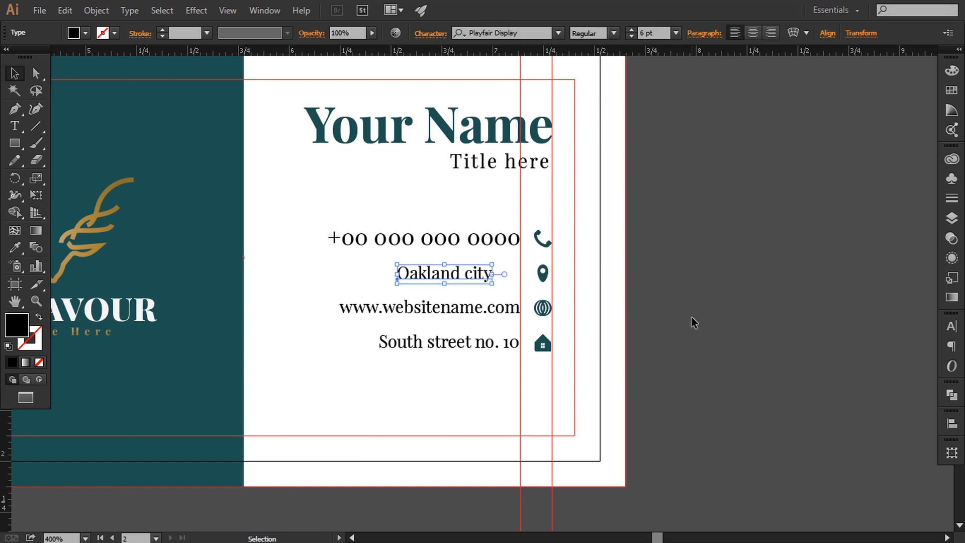
{"action": "key", "text": "Right"}
{"action": "left_click", "coordinate": [693, 322]}
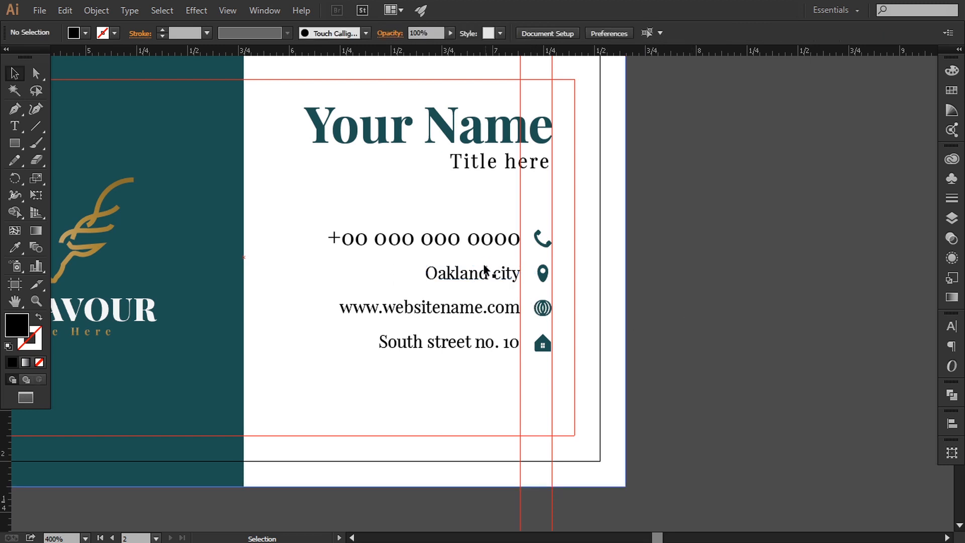
Set the placeholder phone number's font size to 6 pt
{"action": "left_click", "coordinate": [473, 245]}
{"action": "left_click", "coordinate": [656, 31]}
{"action": "key", "text": "Down"}
{"action": "key", "text": "Down"}
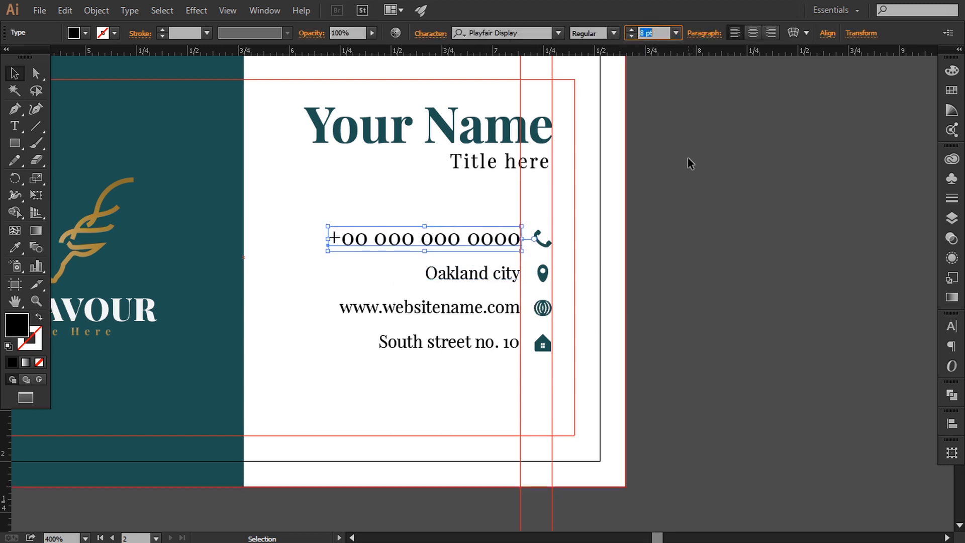
{"action": "left_click", "coordinate": [694, 182]}
Nudge the placeholder phone number right until it ends at the vertical guide, and deselect it
{"action": "left_click", "coordinate": [452, 247]}
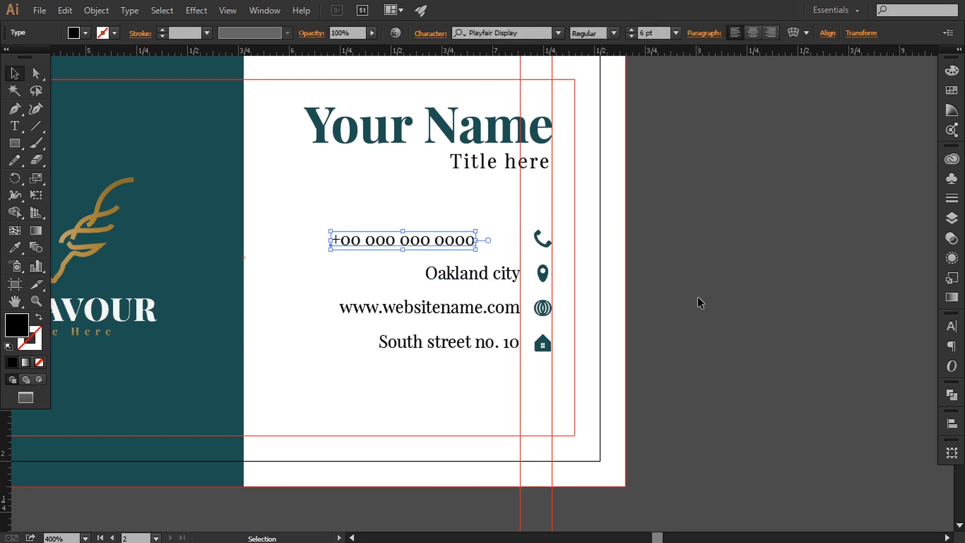
{"action": "key", "text": "Right"}
{"action": "key", "text": "Right"}
{"action": "key", "text": "Right"}
{"action": "key", "text": "Right"}
{"action": "key", "text": "Right"}
{"action": "key", "text": "Right"}
{"action": "key", "text": "Right"}
{"action": "key", "text": "Right"}
{"action": "key", "text": "Right"}
{"action": "left_click", "coordinate": [698, 301]}
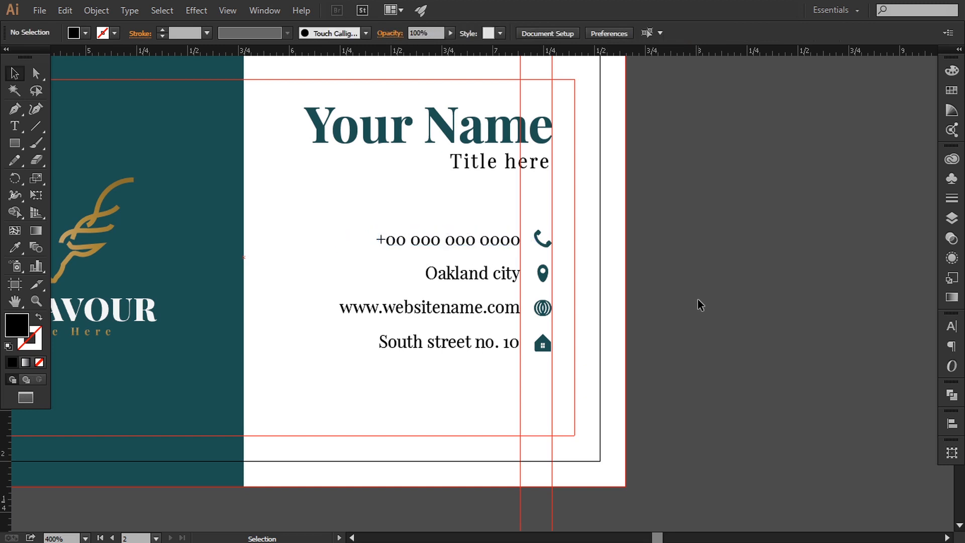
Nudge the street address line slightly further right towards the vertical guide, and deselect it
{"action": "scroll", "coordinate": [604, 372], "scroll_direction": "down", "scroll_amount": 2}
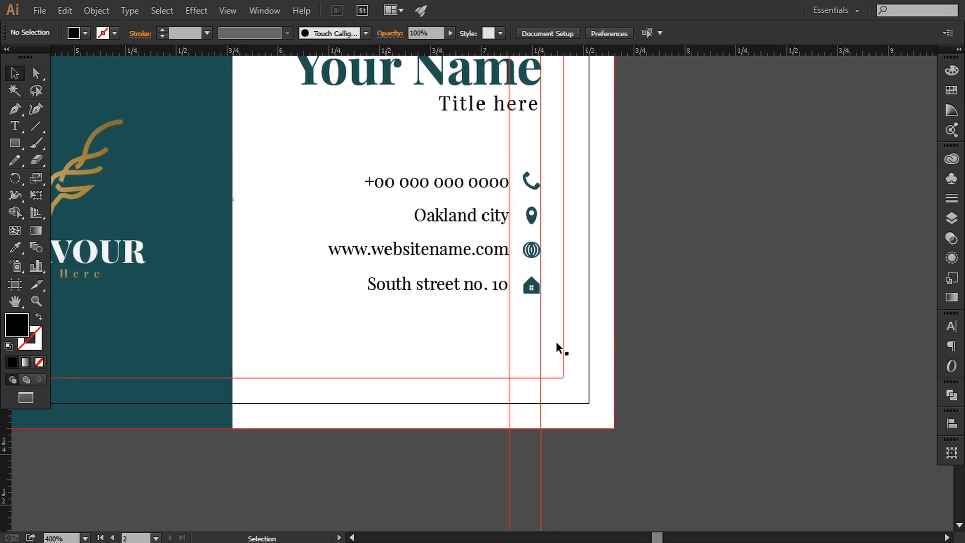
{"action": "left_click", "coordinate": [461, 290]}
{"action": "key", "text": "Right"}
{"action": "left_click", "coordinate": [673, 382]}
Remove the two vertical guides used to align the contact lines and icons
{"action": "key", "text": "ctrl+equal"}
{"action": "key", "text": "ctrl+equal"}
{"action": "key", "text": "ctrl+equal"}
{"action": "key", "text": "ctrl+equal"}
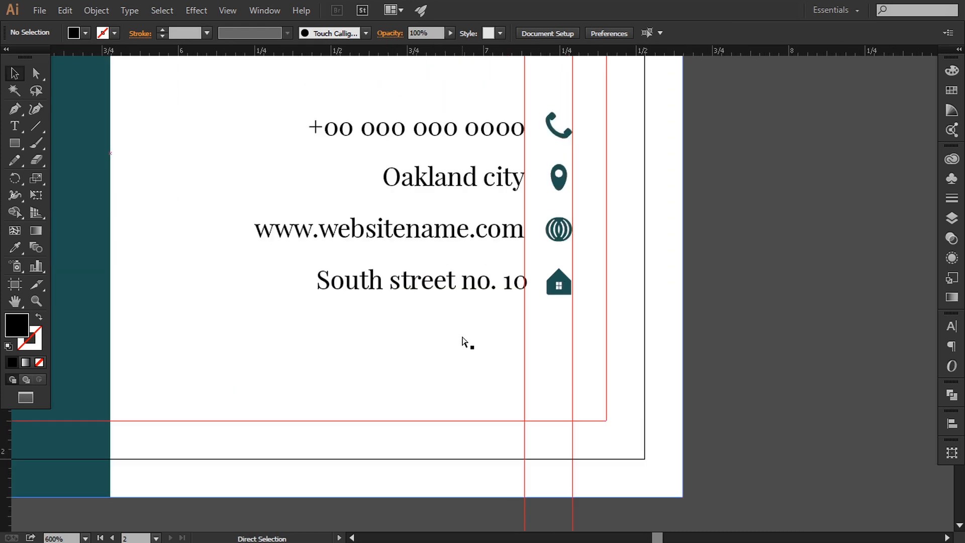
{"action": "left_click_drag", "start_coordinate": [526, 276], "coordinate": [521, 276]}
{"action": "left_click", "coordinate": [553, 319]}
{"action": "key", "text": "ctrl+minus"}
{"action": "key", "text": "ctrl+minus"}
{"action": "key", "text": "ctrl+minus"}
{"action": "key", "text": "ctrl+minus"}
{"action": "key", "text": "ctrl+minus"}
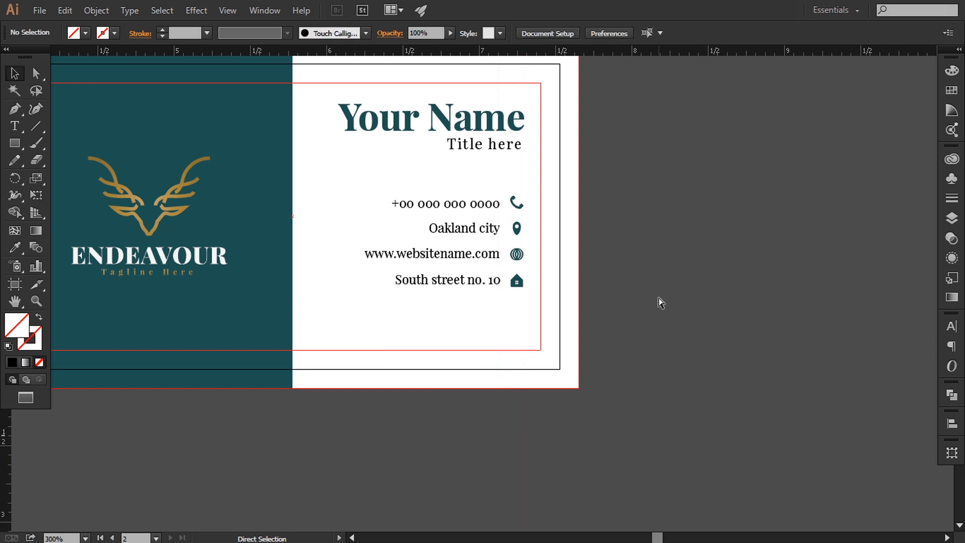
Move the four contact lines and their icons down together within the white half's inner margin, and deselect them
{"action": "key", "text": "ctrl+minus"}
{"action": "left_click_drag", "start_coordinate": [608, 252], "coordinate": [638, 276]}
{"action": "key", "text": "ctrl+plus"}
{"action": "left_click", "coordinate": [558, 235]}
{"action": "left_click", "coordinate": [515, 241], "text": "shift"}
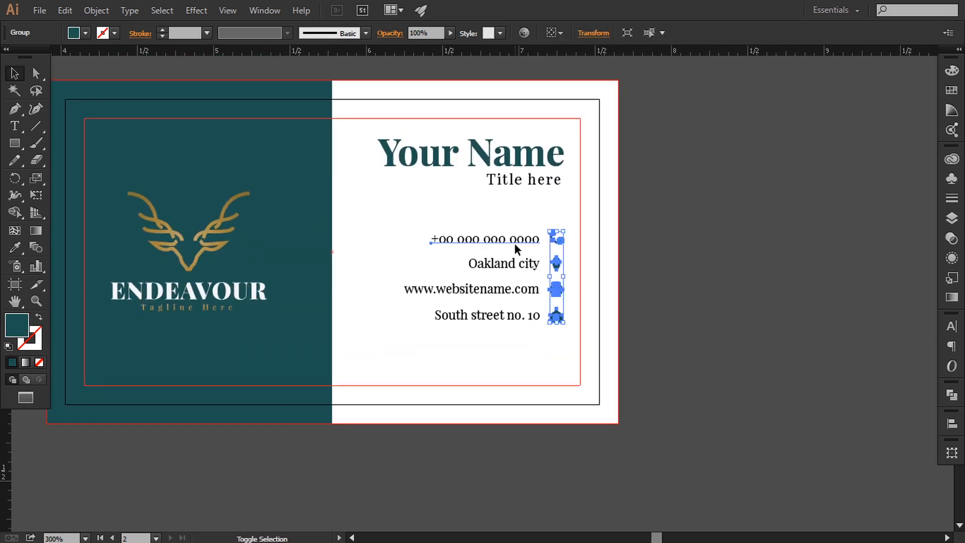
{"action": "left_click", "coordinate": [510, 264], "text": "shift"}
{"action": "left_click", "coordinate": [504, 289], "text": "shift"}
{"action": "left_click", "coordinate": [500, 316], "text": "shift"}
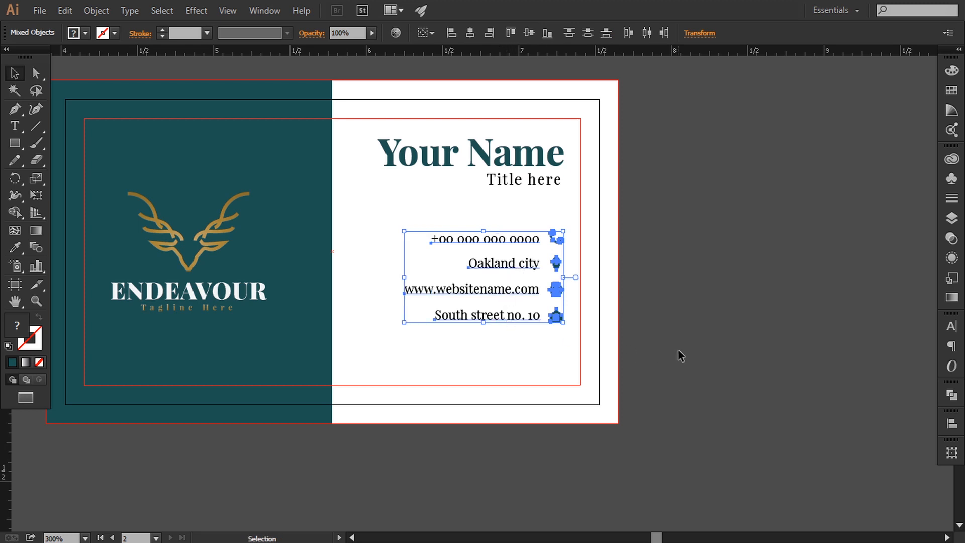
{"action": "key", "text": "Down"}
{"action": "key", "text": "Down"}
{"action": "key", "text": "Down"}
{"action": "key", "text": "Down"}
{"action": "key", "text": "Down"}
{"action": "key", "text": "Down"}
{"action": "key", "text": "Down"}
{"action": "key", "text": "Down"}
{"action": "key", "text": "Down"}
{"action": "key", "text": "Down"}
{"action": "key", "text": "Down"}
{"action": "key", "text": "Down"}
{"action": "key", "text": "Down"}
{"action": "key", "text": "Down"}
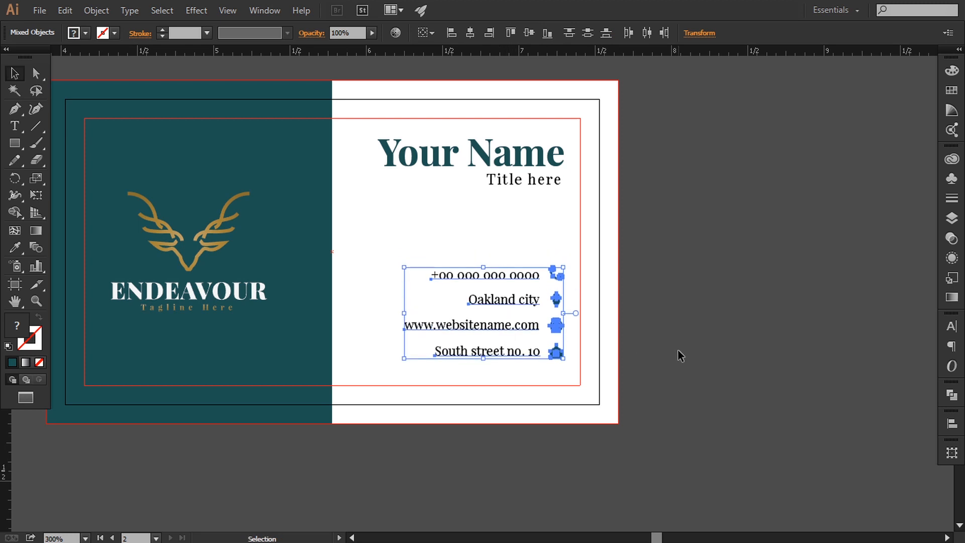
{"action": "key", "text": "Up"}
{"action": "key", "text": "Up"}
{"action": "key", "text": "Up"}
{"action": "key", "text": "Up"}
{"action": "key", "text": "Up"}
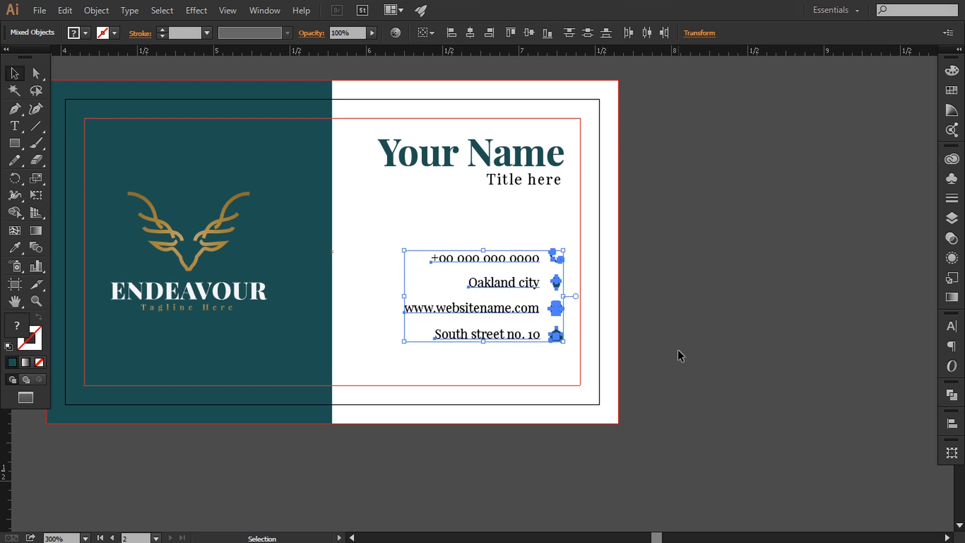
{"action": "left_click", "coordinate": [678, 353]}
Group the four contact lines together with their icons
{"action": "left_click", "coordinate": [532, 262]}
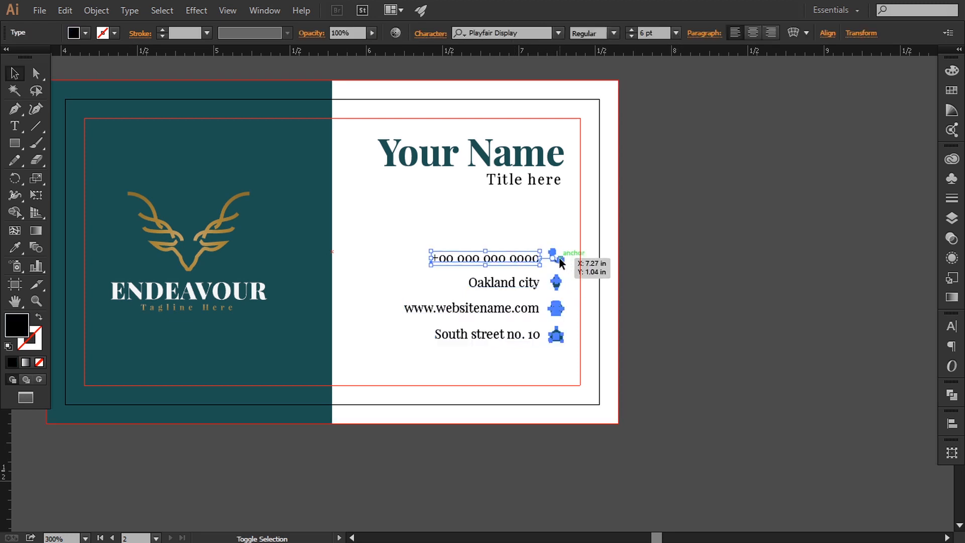
{"action": "left_click", "coordinate": [559, 261], "text": "shift"}
{"action": "left_click", "coordinate": [527, 283], "text": "shift"}
{"action": "left_click", "coordinate": [512, 313], "text": "shift"}
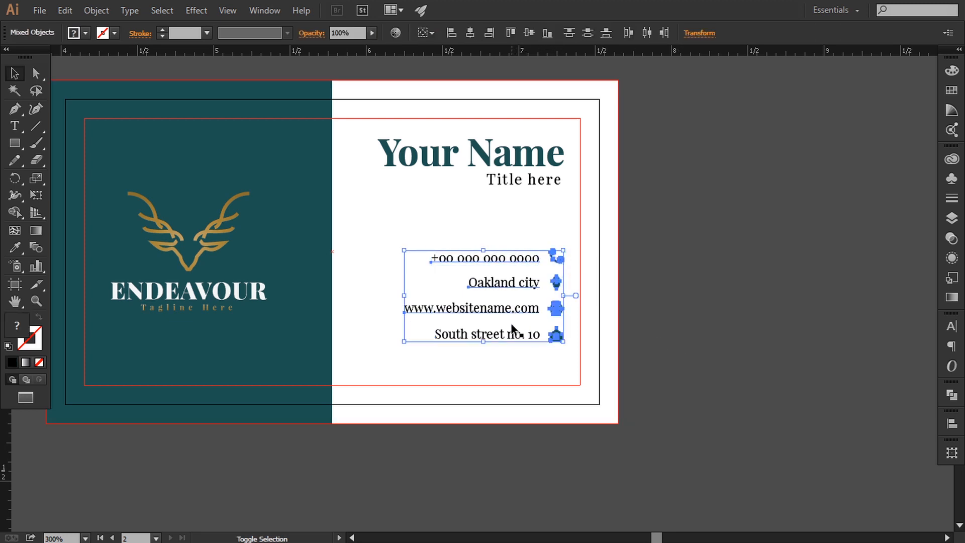
{"action": "left_click", "coordinate": [512, 326], "text": "shift"}
{"action": "left_click", "coordinate": [96, 10]}
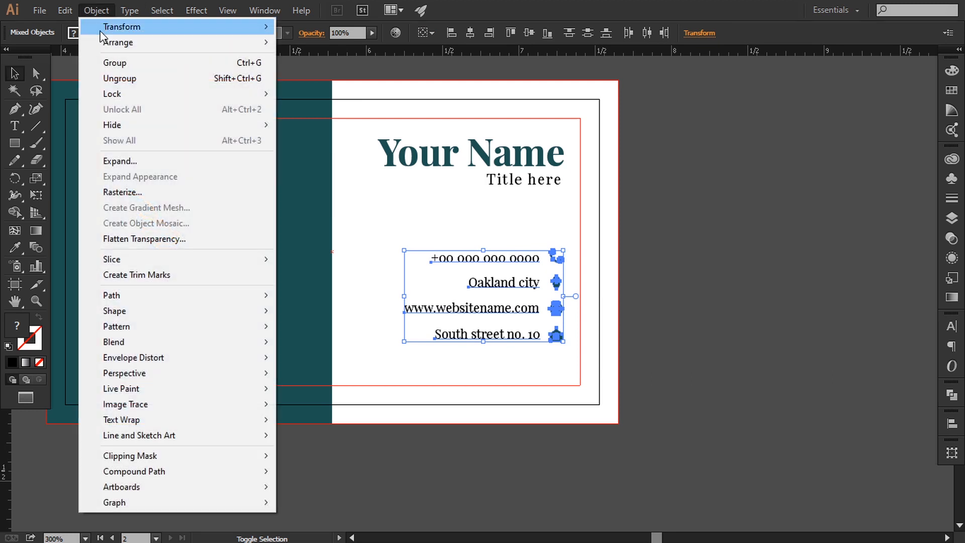
{"action": "left_click", "coordinate": [108, 63]}
Nudge the name, title and contact group down together to centre them vertically on the white half, and deselect them
{"action": "left_click", "coordinate": [496, 181], "text": "shift"}
{"action": "left_click", "coordinate": [473, 153], "text": "shift"}
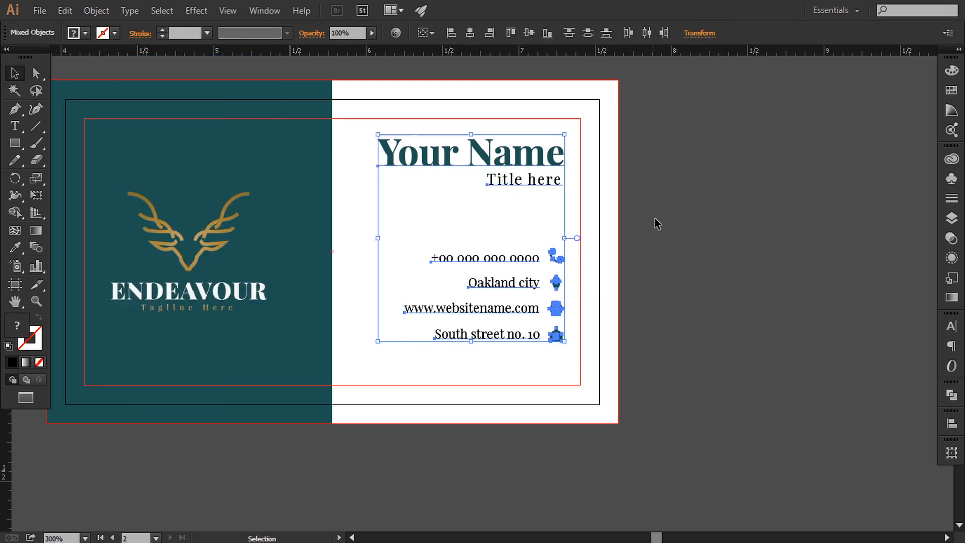
{"action": "key", "text": "Down"}
{"action": "key", "text": "Down"}
{"action": "key", "text": "Down"}
{"action": "key", "text": "Down"}
{"action": "key", "text": "Down"}
{"action": "key", "text": "Down"}
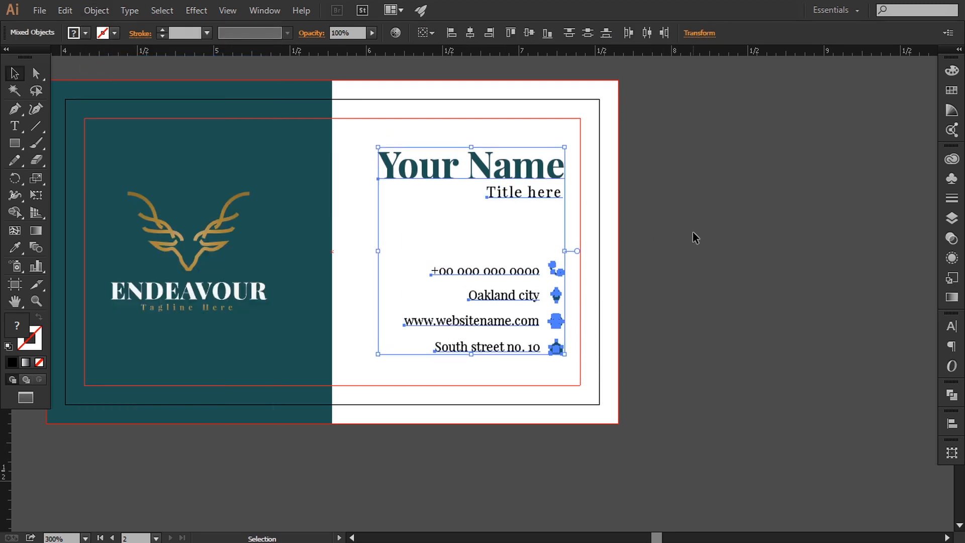
{"action": "key", "text": "Down"}
{"action": "key", "text": "Down"}
{"action": "key", "text": "Up"}
{"action": "key", "text": "Up"}
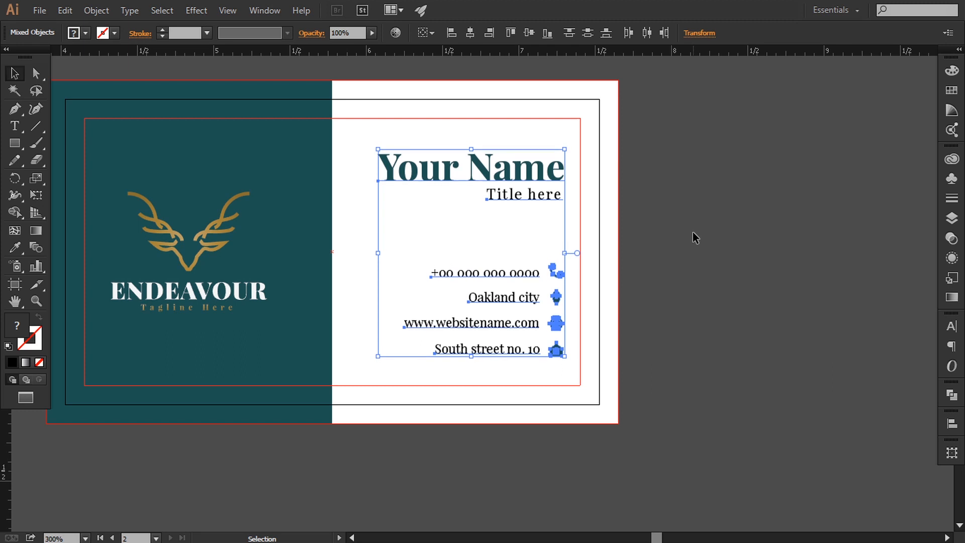
{"action": "key", "text": "Up"}
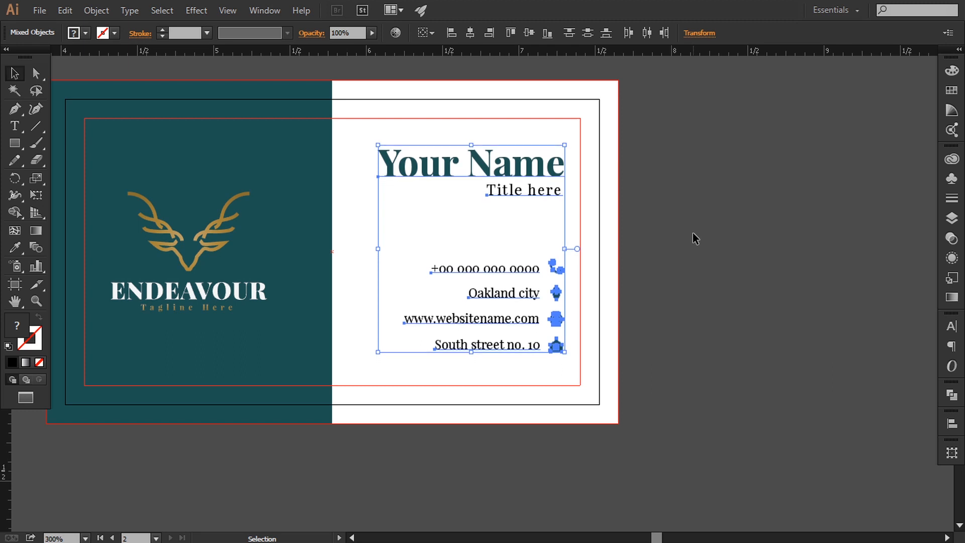
{"action": "key", "text": "Down"}
{"action": "key", "text": "Down"}
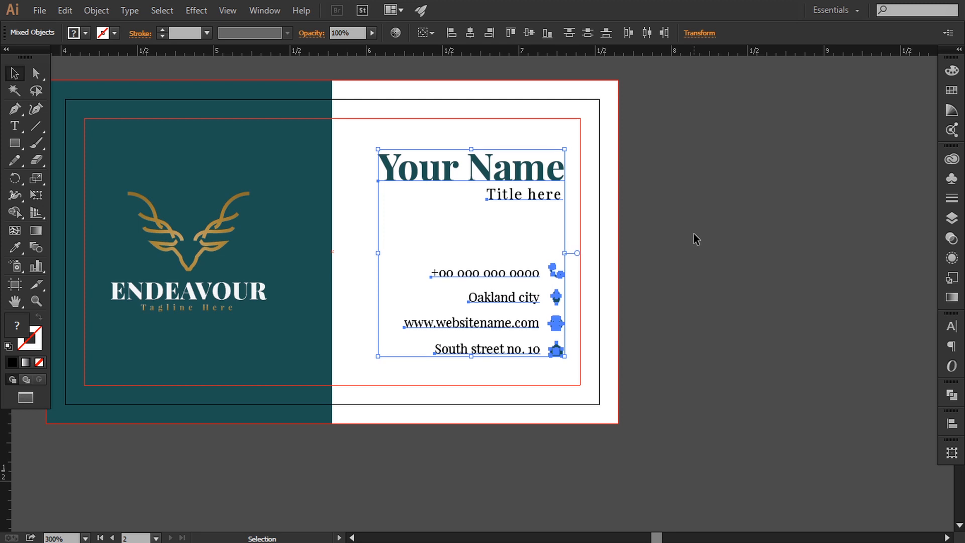
{"action": "left_click", "coordinate": [696, 239]}
{"action": "left_click", "coordinate": [543, 196]}
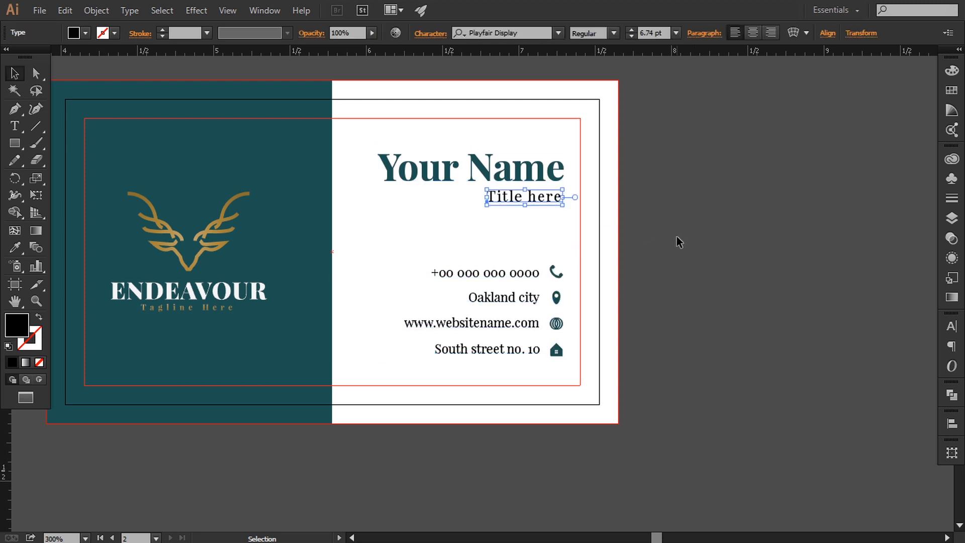
{"action": "left_click", "coordinate": [677, 237]}
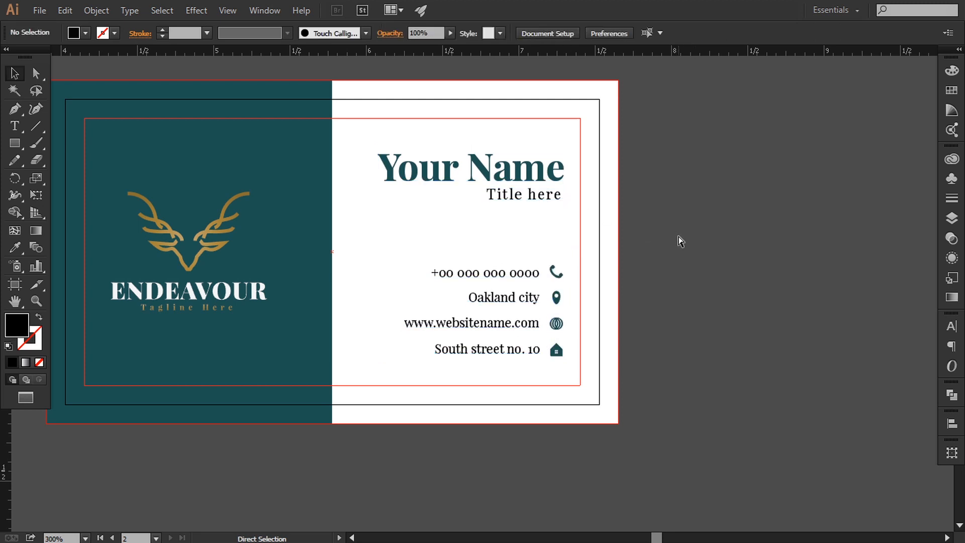
Hide the rulers
{"action": "key", "text": "ctrl+minus"}
{"action": "scroll", "coordinate": [660, 240], "scroll_direction": "left", "scroll_amount": 5}
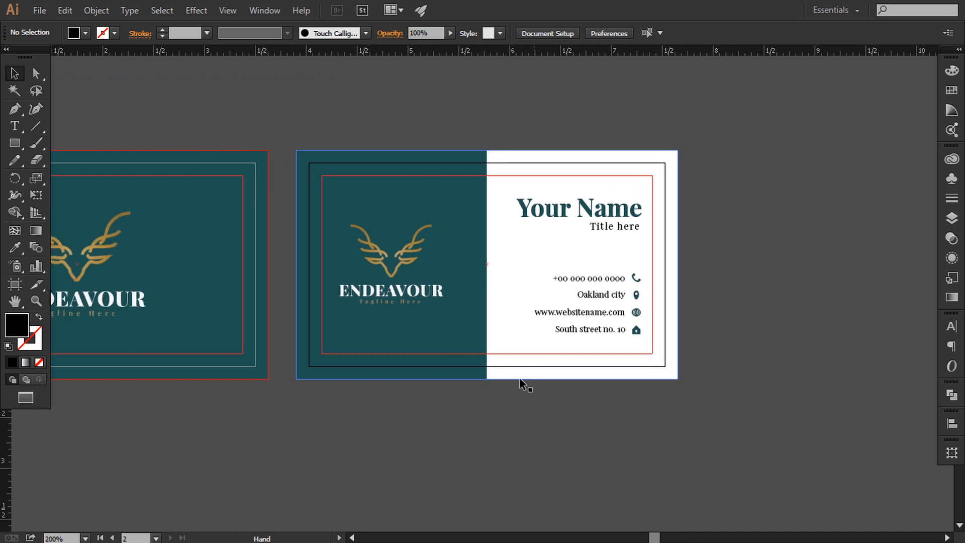
{"action": "scroll", "coordinate": [503, 403], "scroll_direction": "left", "scroll_amount": 4}
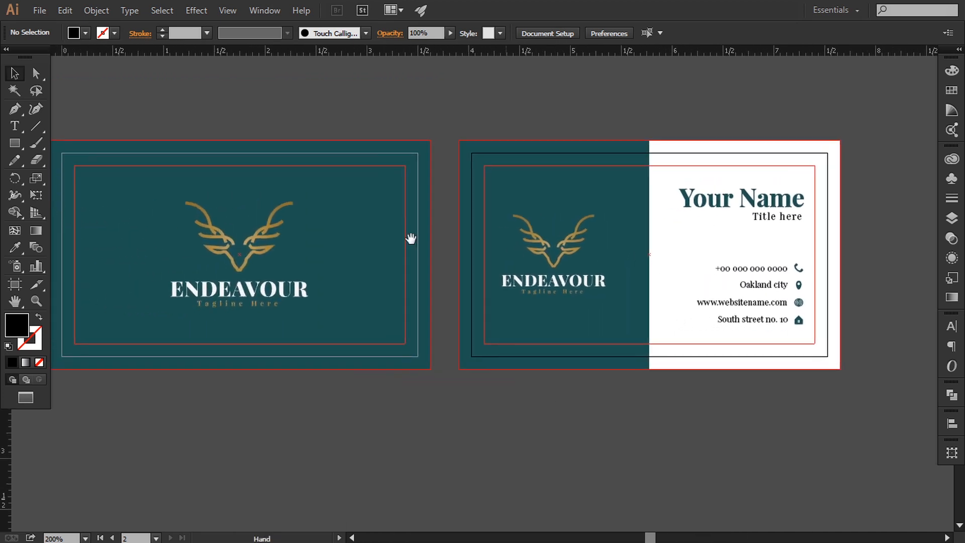
{"action": "left_click", "coordinate": [232, 10]}
{"action": "mouse_move", "coordinate": [282, 319]}
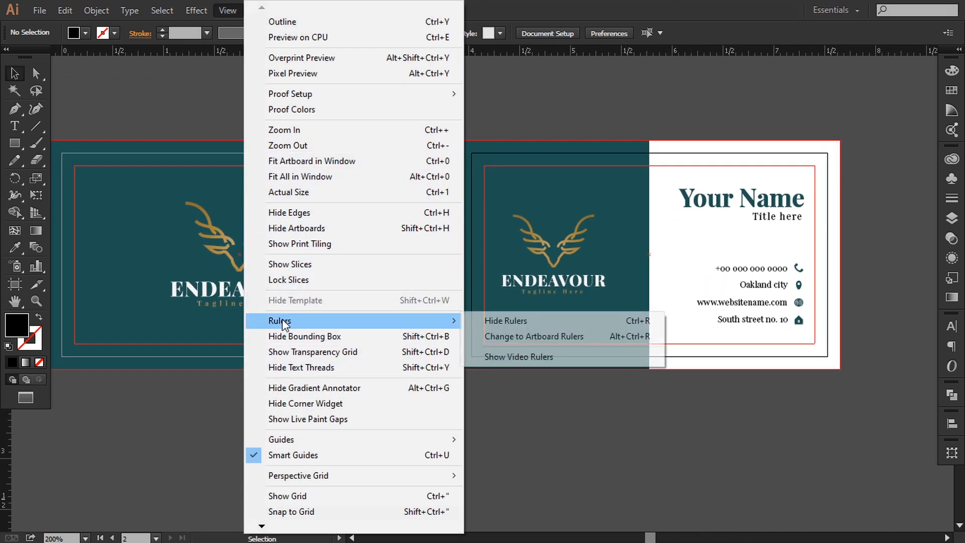
{"action": "left_click", "coordinate": [508, 320]}
Delete the two small leftover rectangles lying outside the card, beside the front artboard
{"action": "left_click_drag", "start_coordinate": [319, 291], "coordinate": [541, 274]}
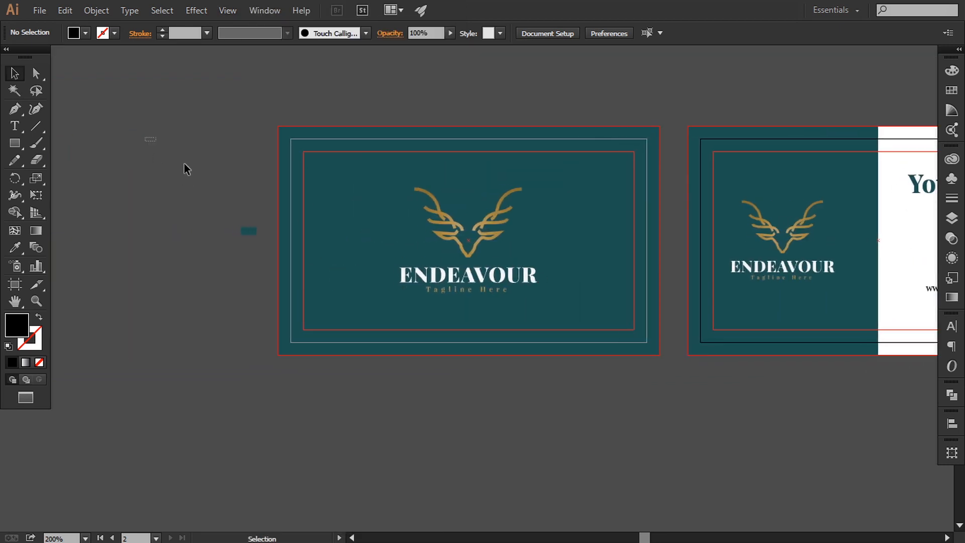
{"action": "left_click_drag", "start_coordinate": [145, 137], "coordinate": [261, 292]}
{"action": "key", "text": "Delete"}
{"action": "left_click_drag", "start_coordinate": [790, 427], "coordinate": [625, 409]}
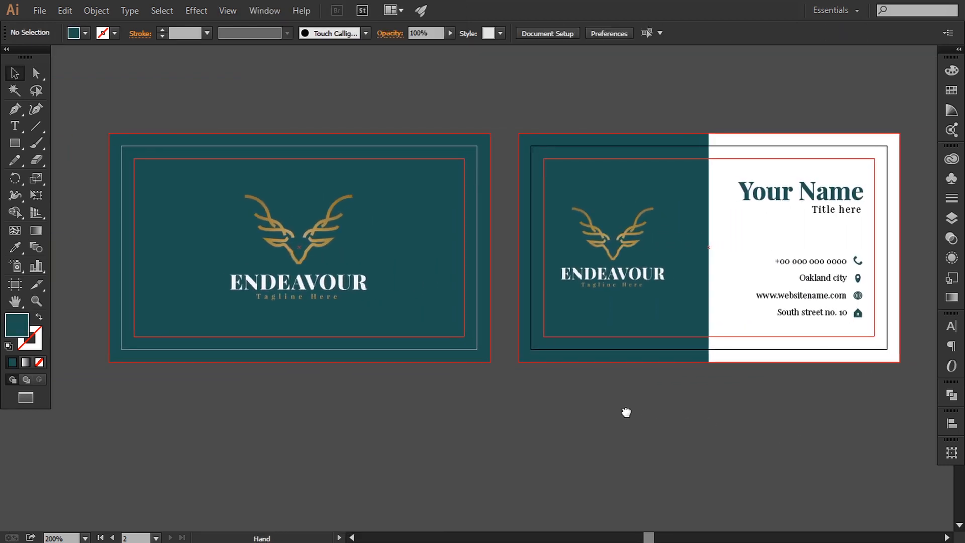
Enlarge the contact details group proportionally to about 1.14 by 0.66 in from its lower-right corner, and deselect it
{"action": "left_click", "coordinate": [799, 313]}
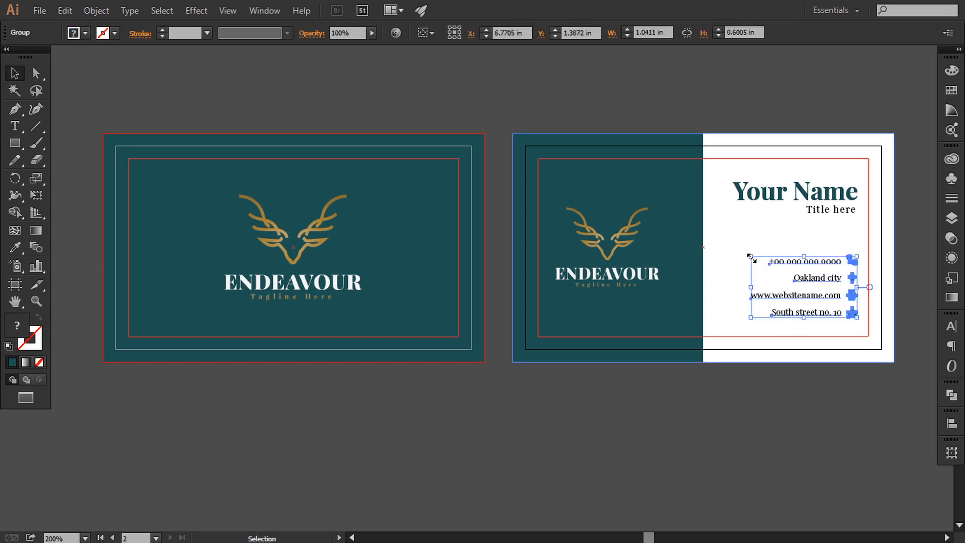
{"action": "left_click_drag", "start_coordinate": [751, 256], "coordinate": [739, 248]}
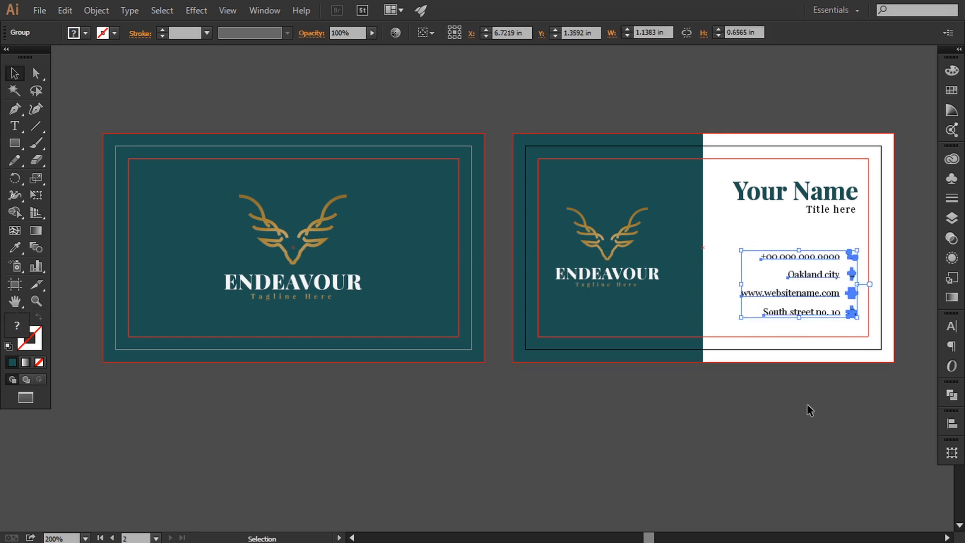
{"action": "left_click", "coordinate": [808, 404]}
{"action": "left_click_drag", "start_coordinate": [823, 399], "coordinate": [819, 406]}
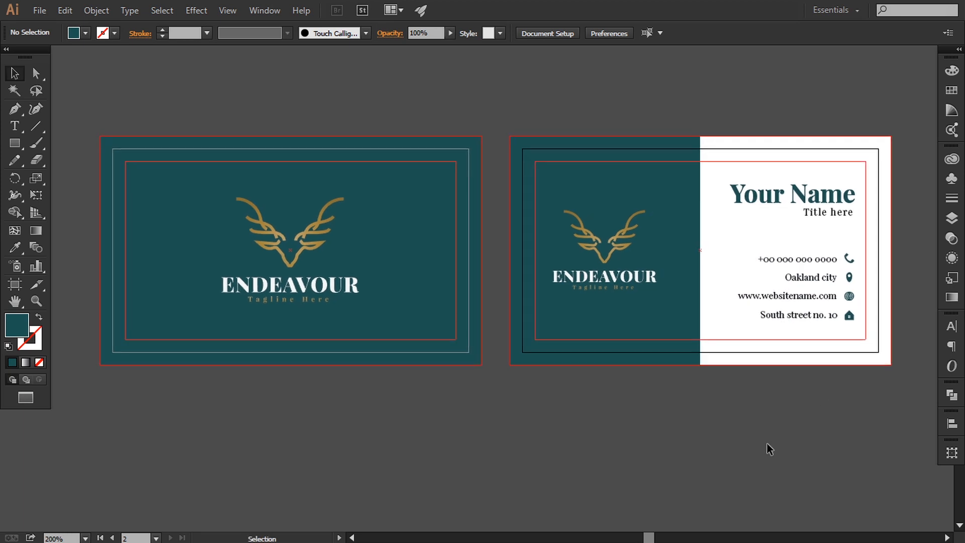